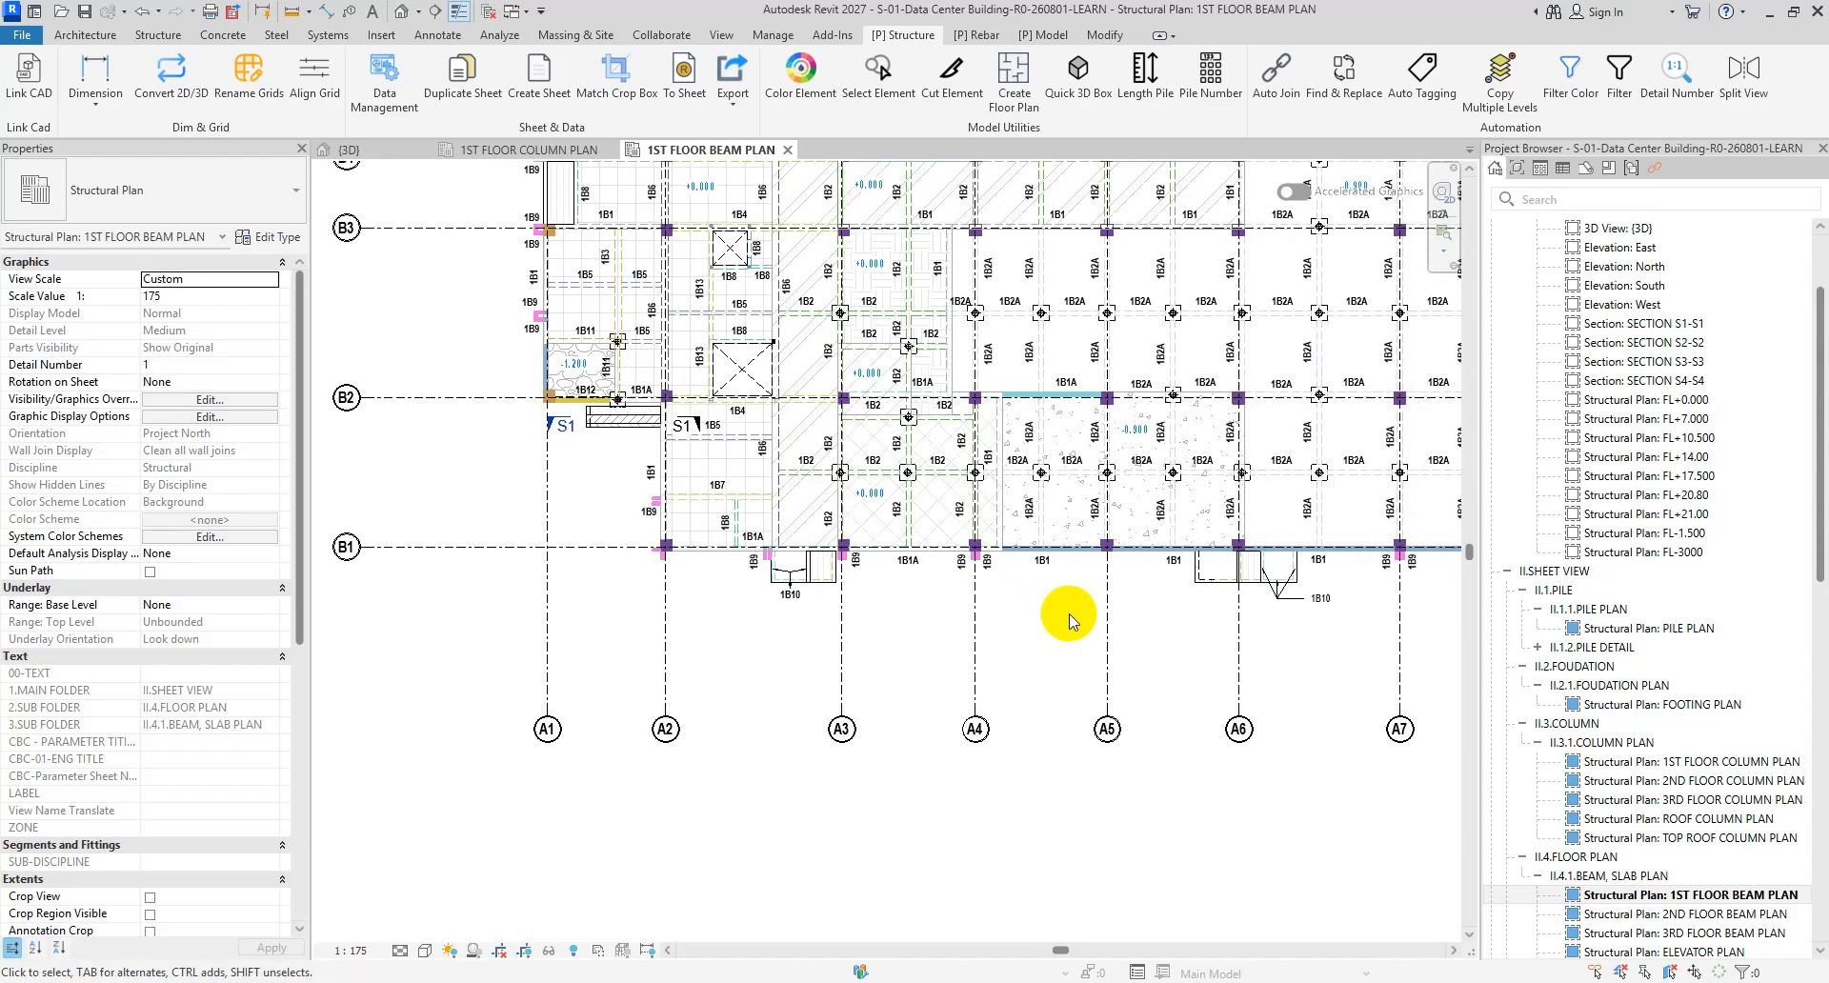
- Examine the grid layout on the 1st floor beam plan and the end controls of grid A5
middle_drag(1108, 621, 1010, 620)
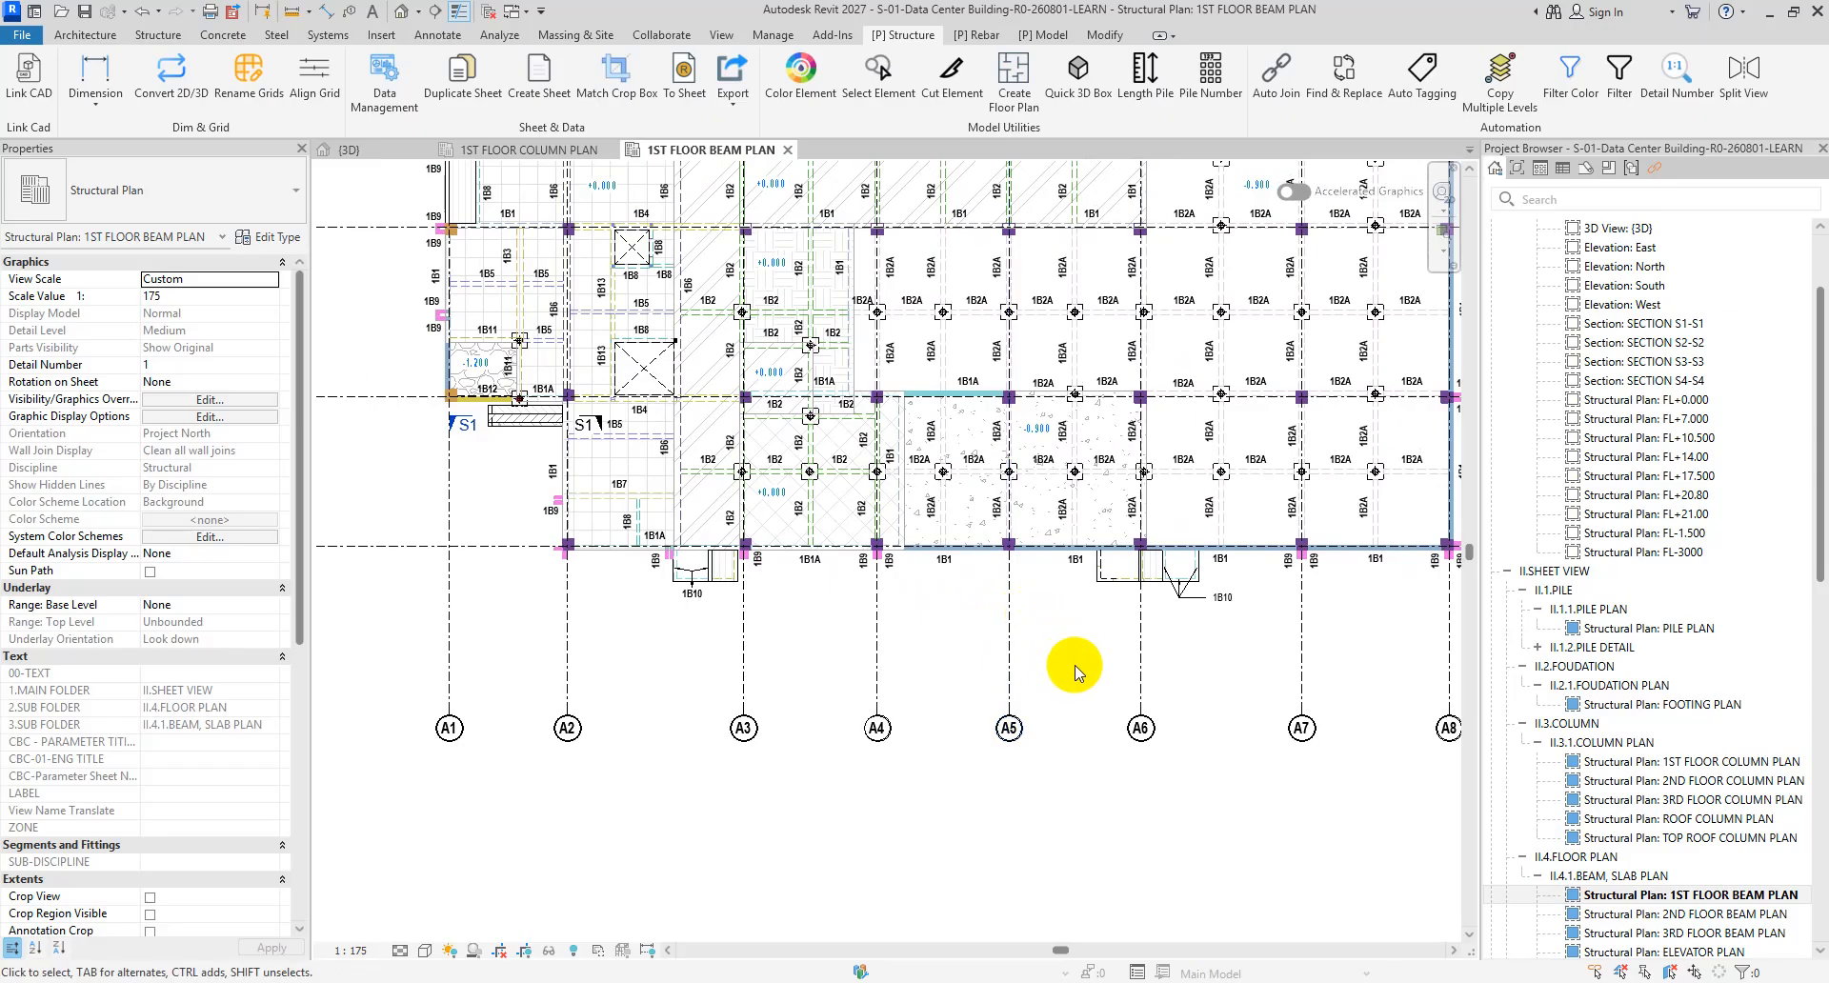
scroll(1090, 660, down, 1)
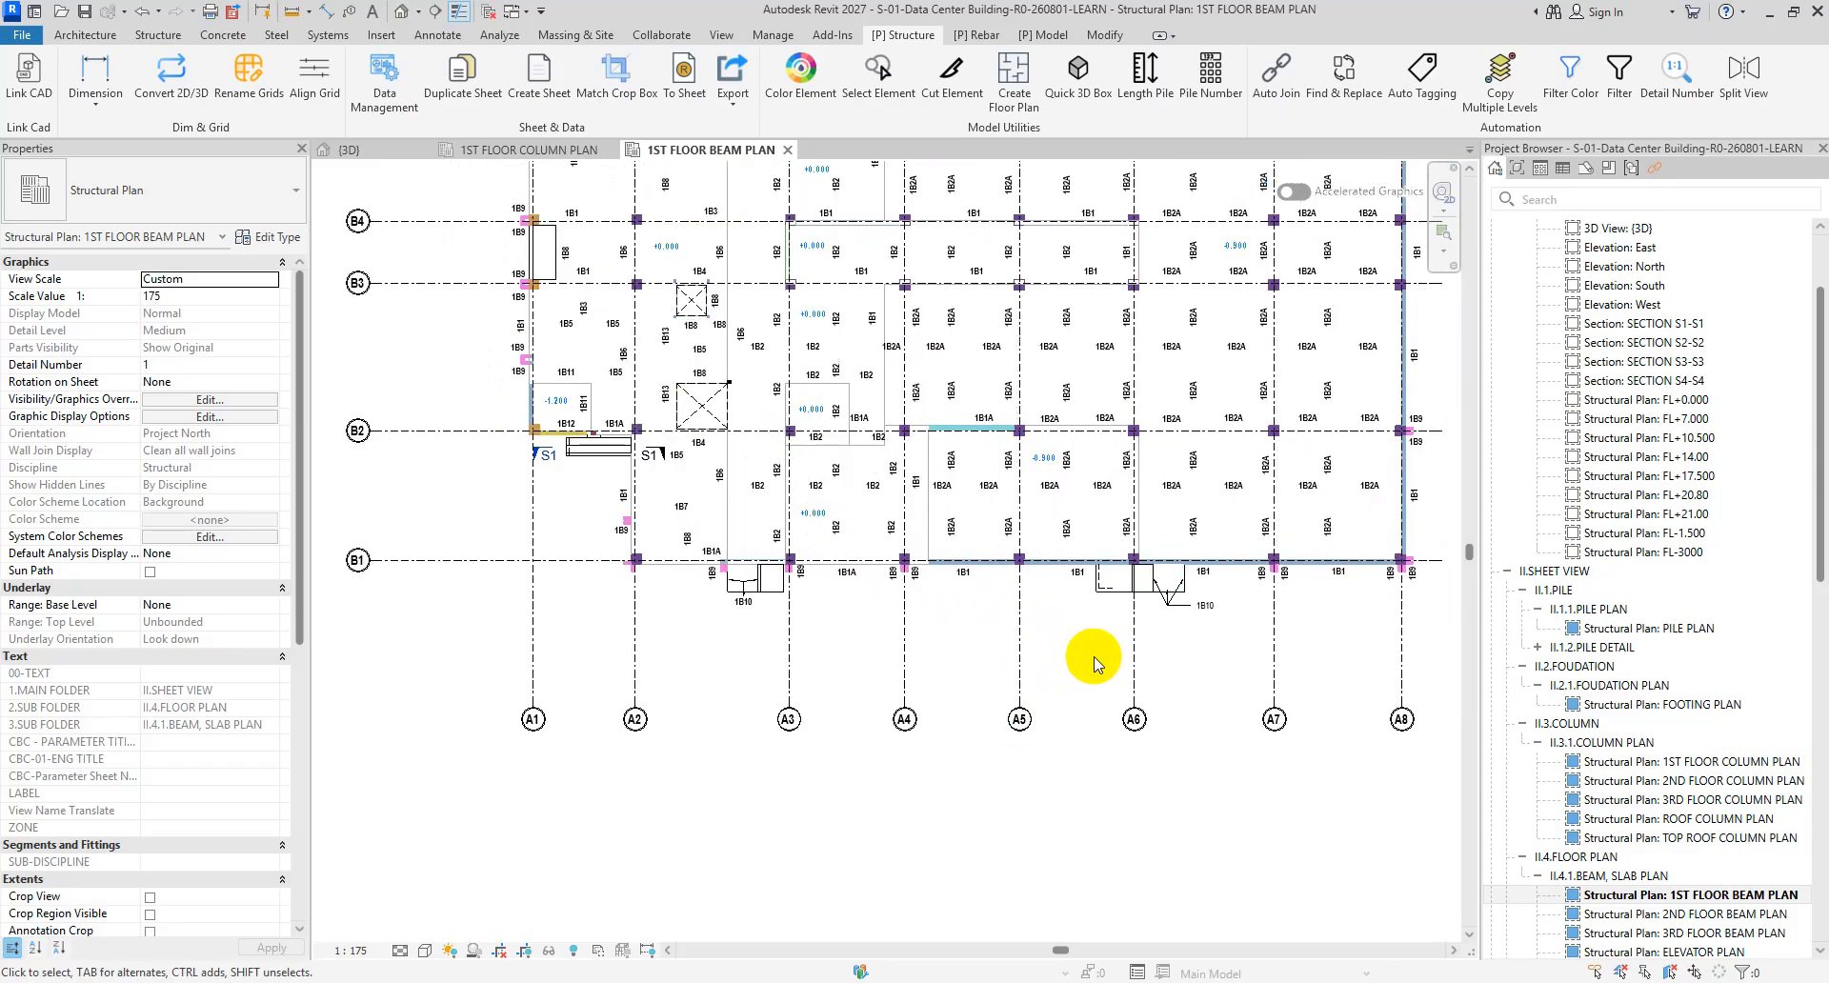
middle_drag(1090, 660, 1039, 703)
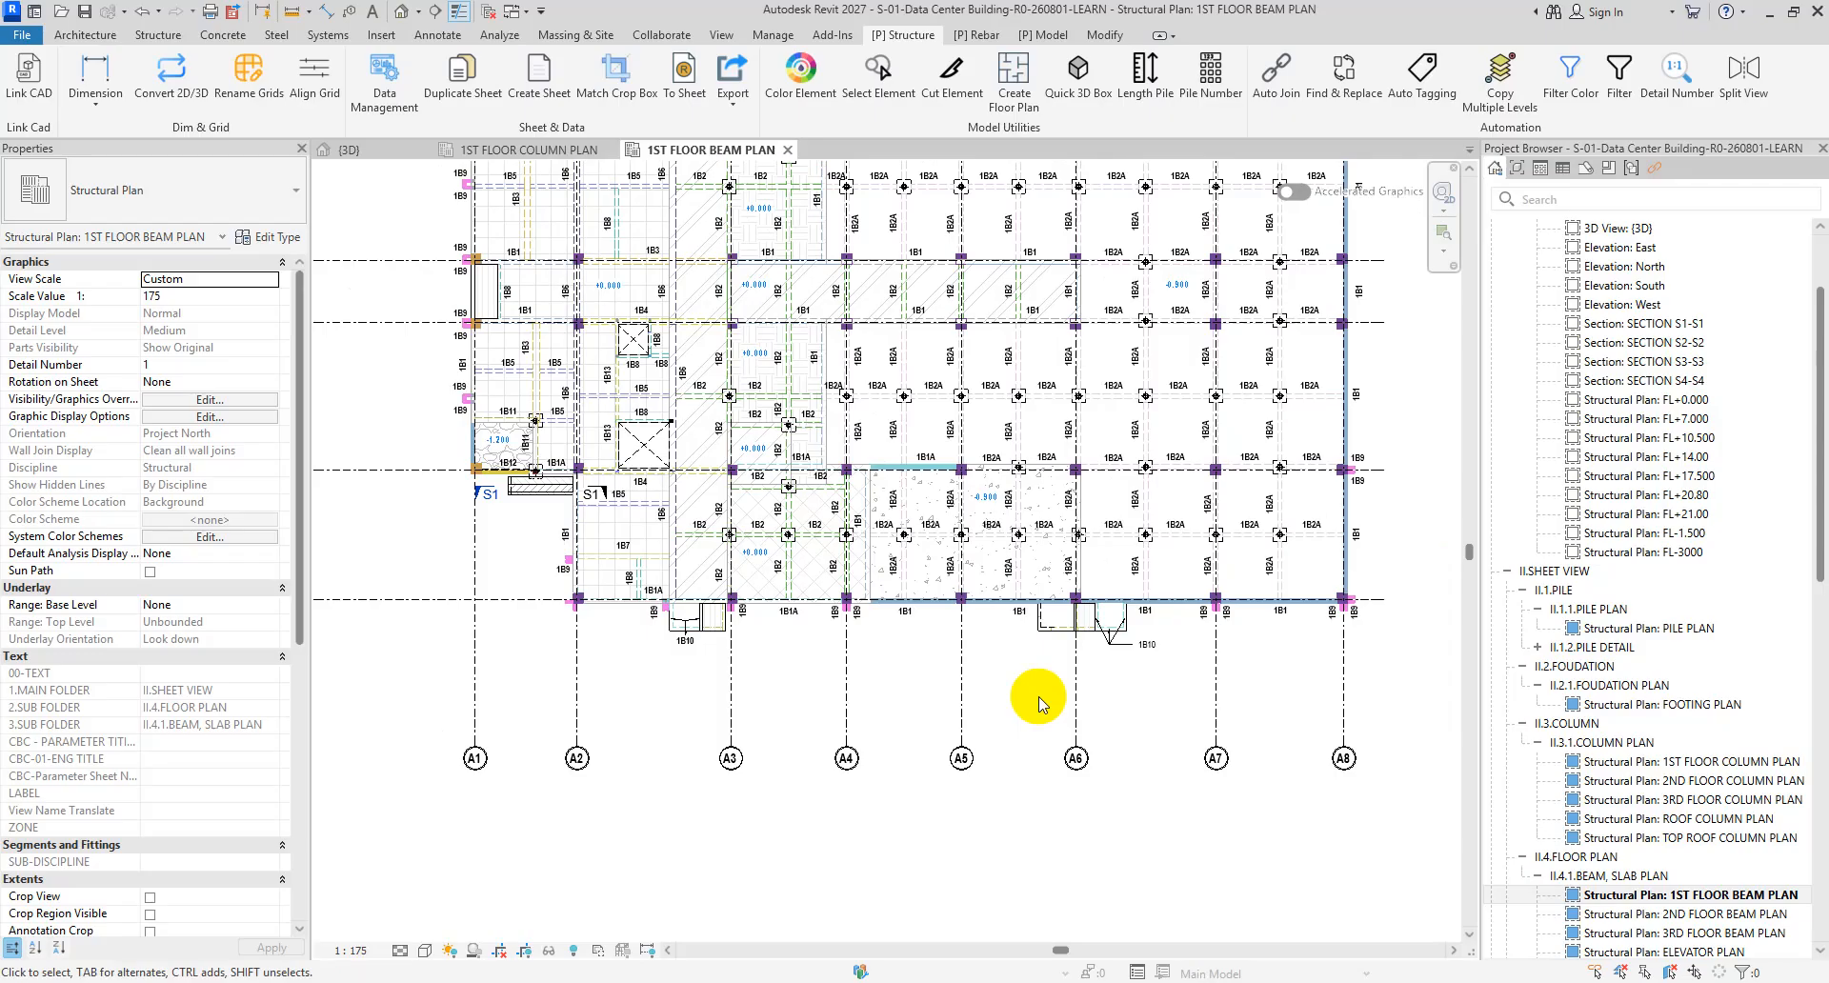
scroll(956, 755, up, 2)
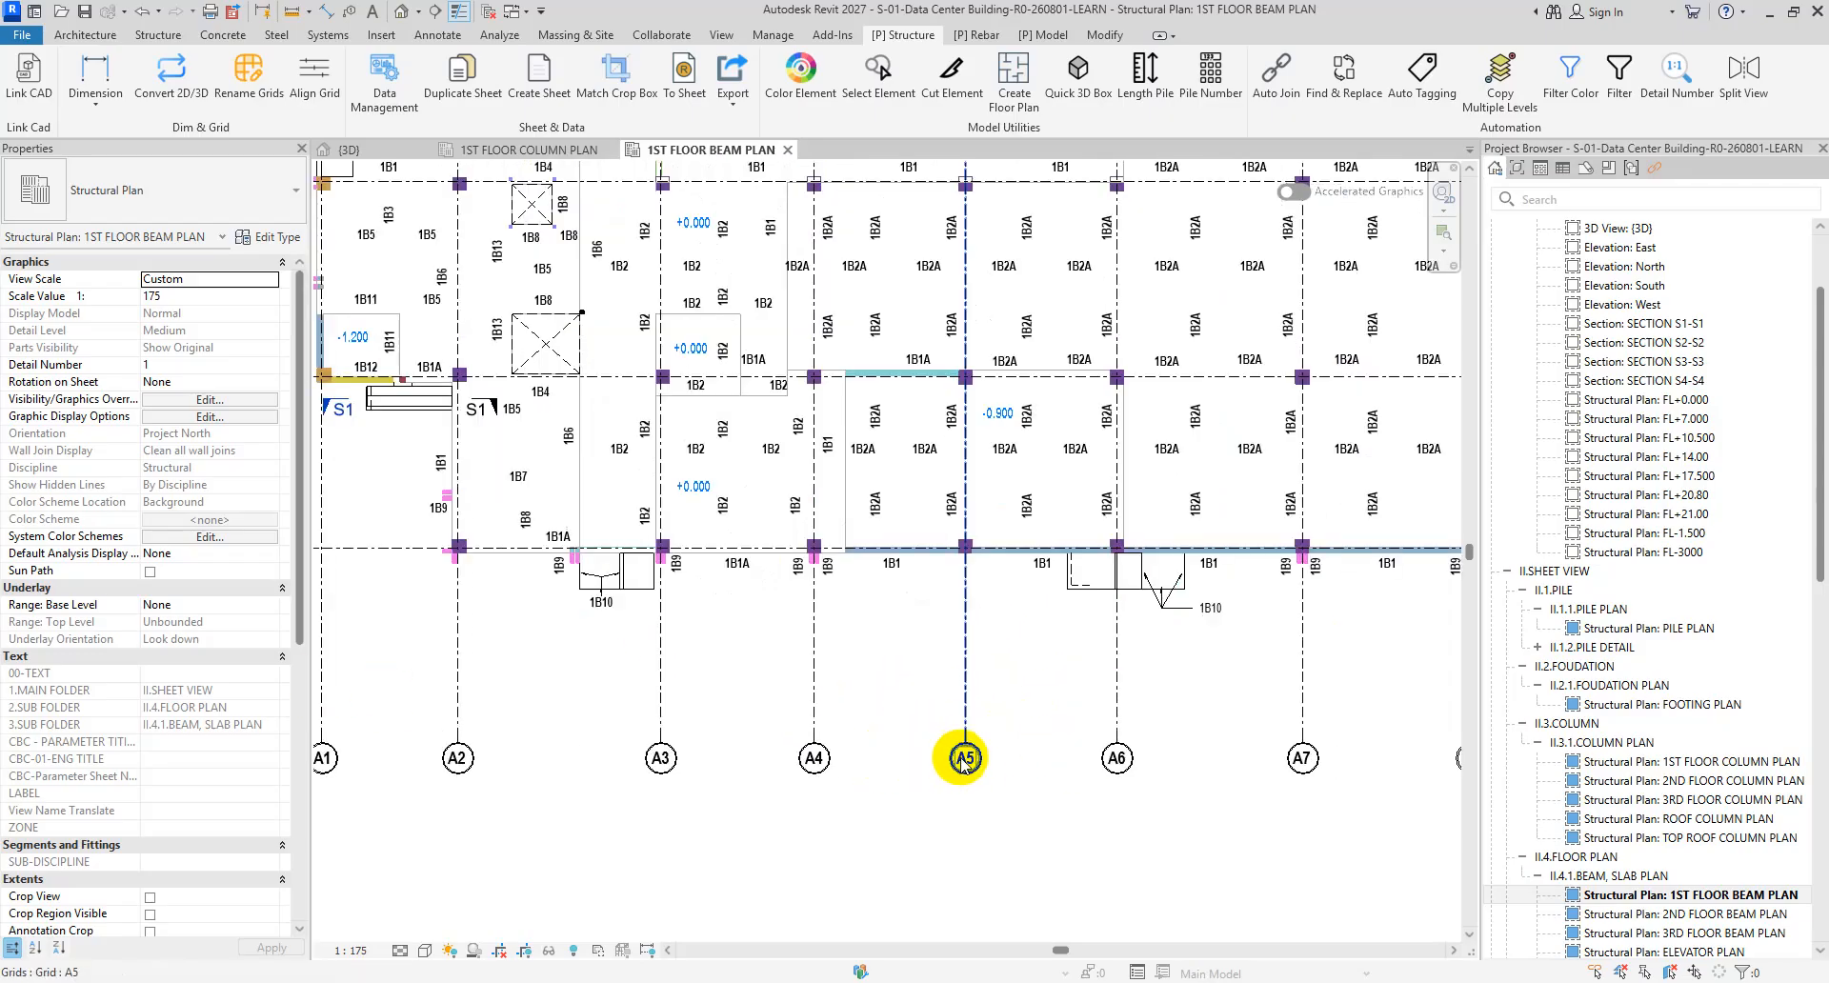
click(976, 752)
scroll(931, 768, down, 1)
middle_drag(931, 768, 1083, 720)
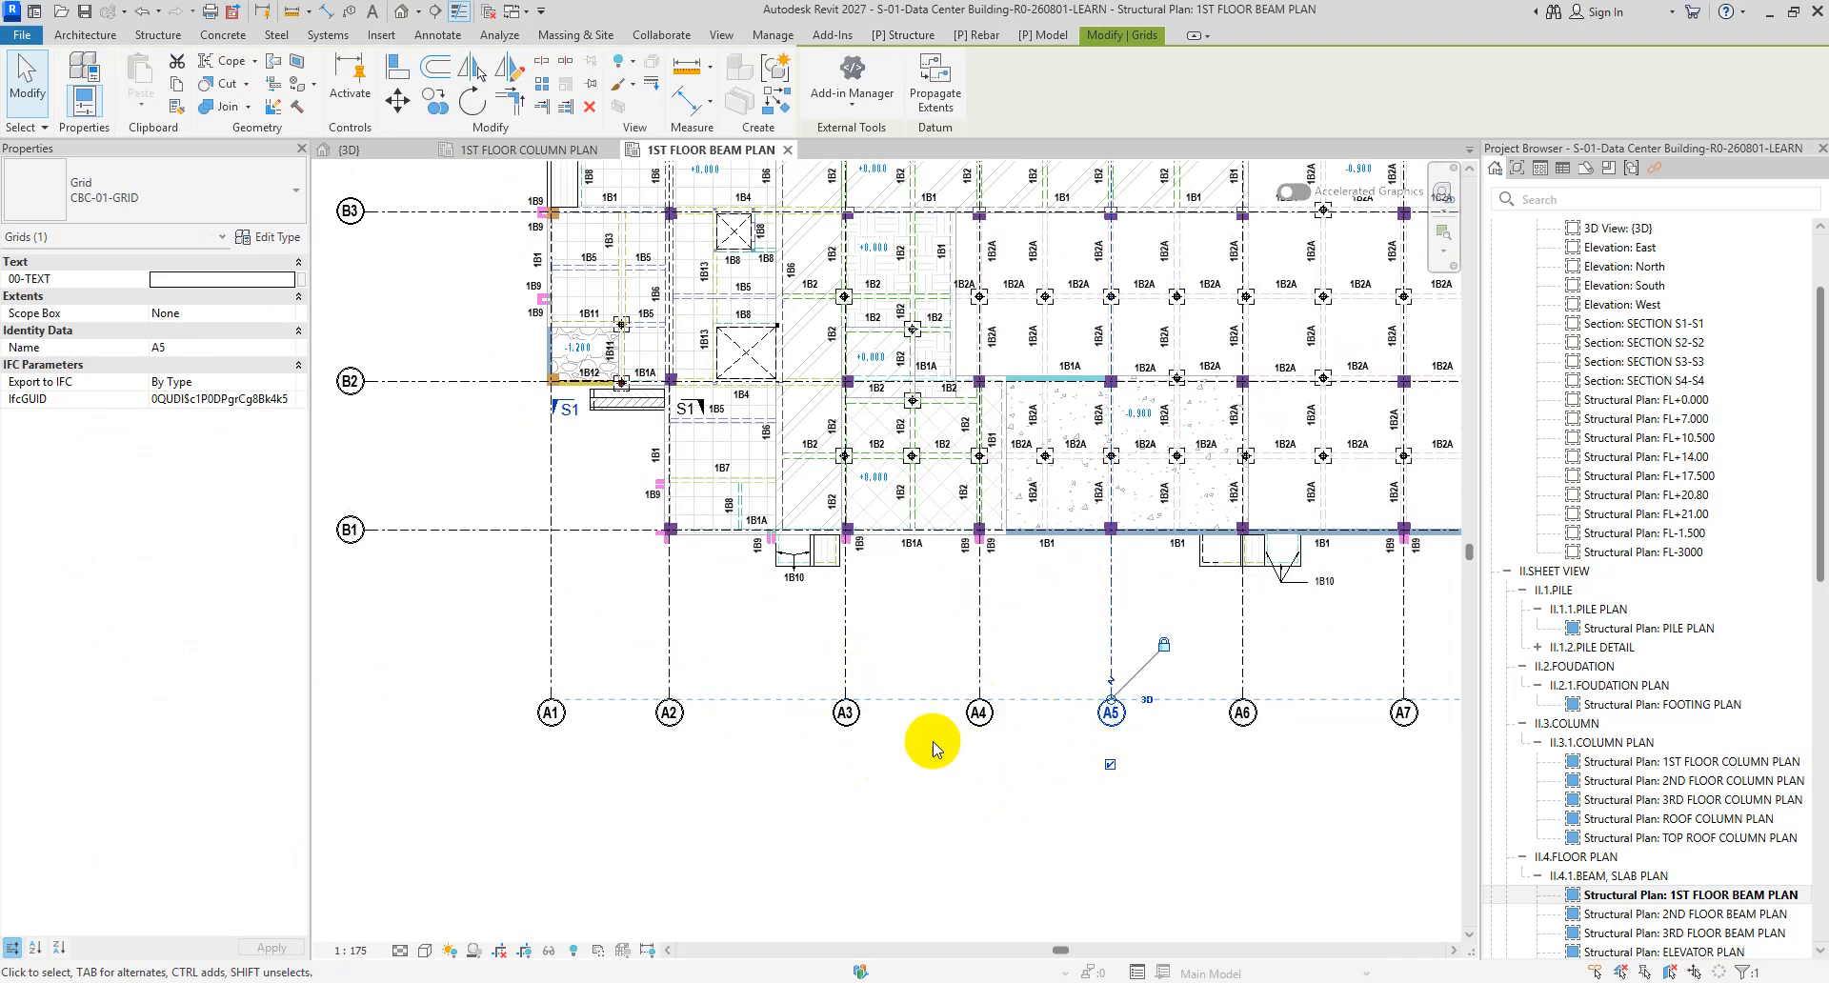
click(983, 746)
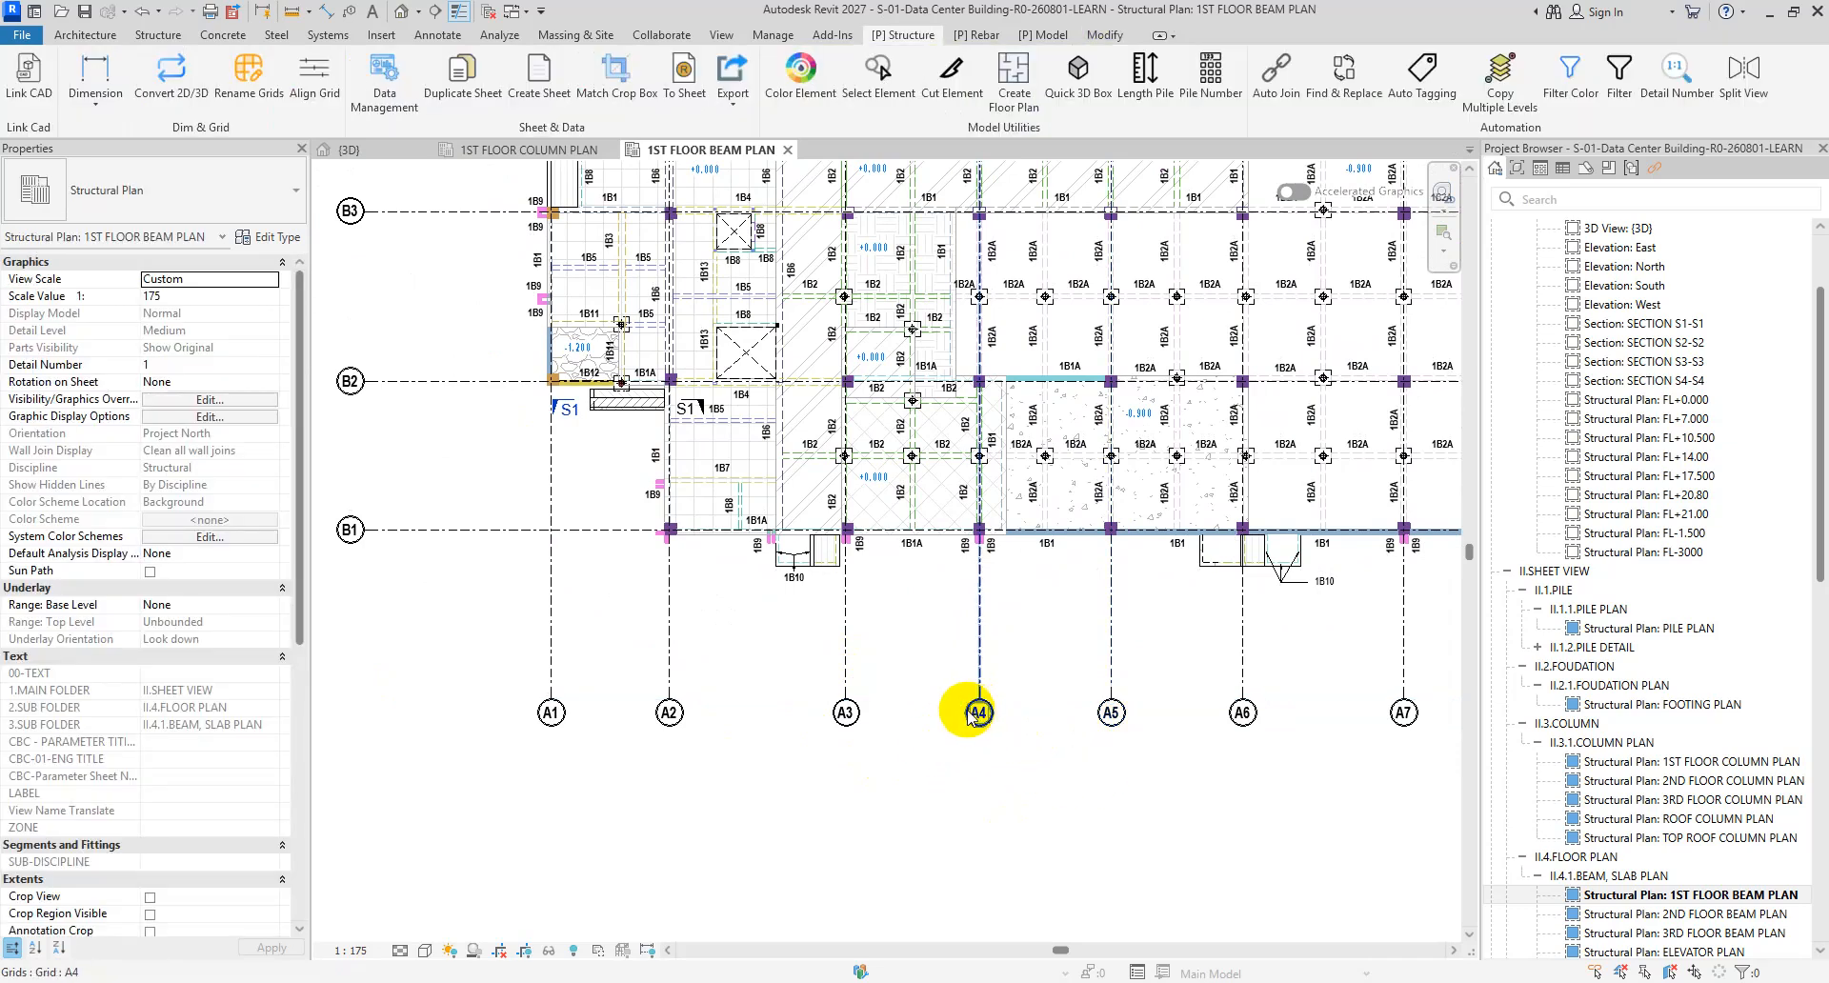
- Examine the extents and end controls of grid A4 below the building
click(971, 715)
scroll(980, 715, up, 1)
click(1034, 743)
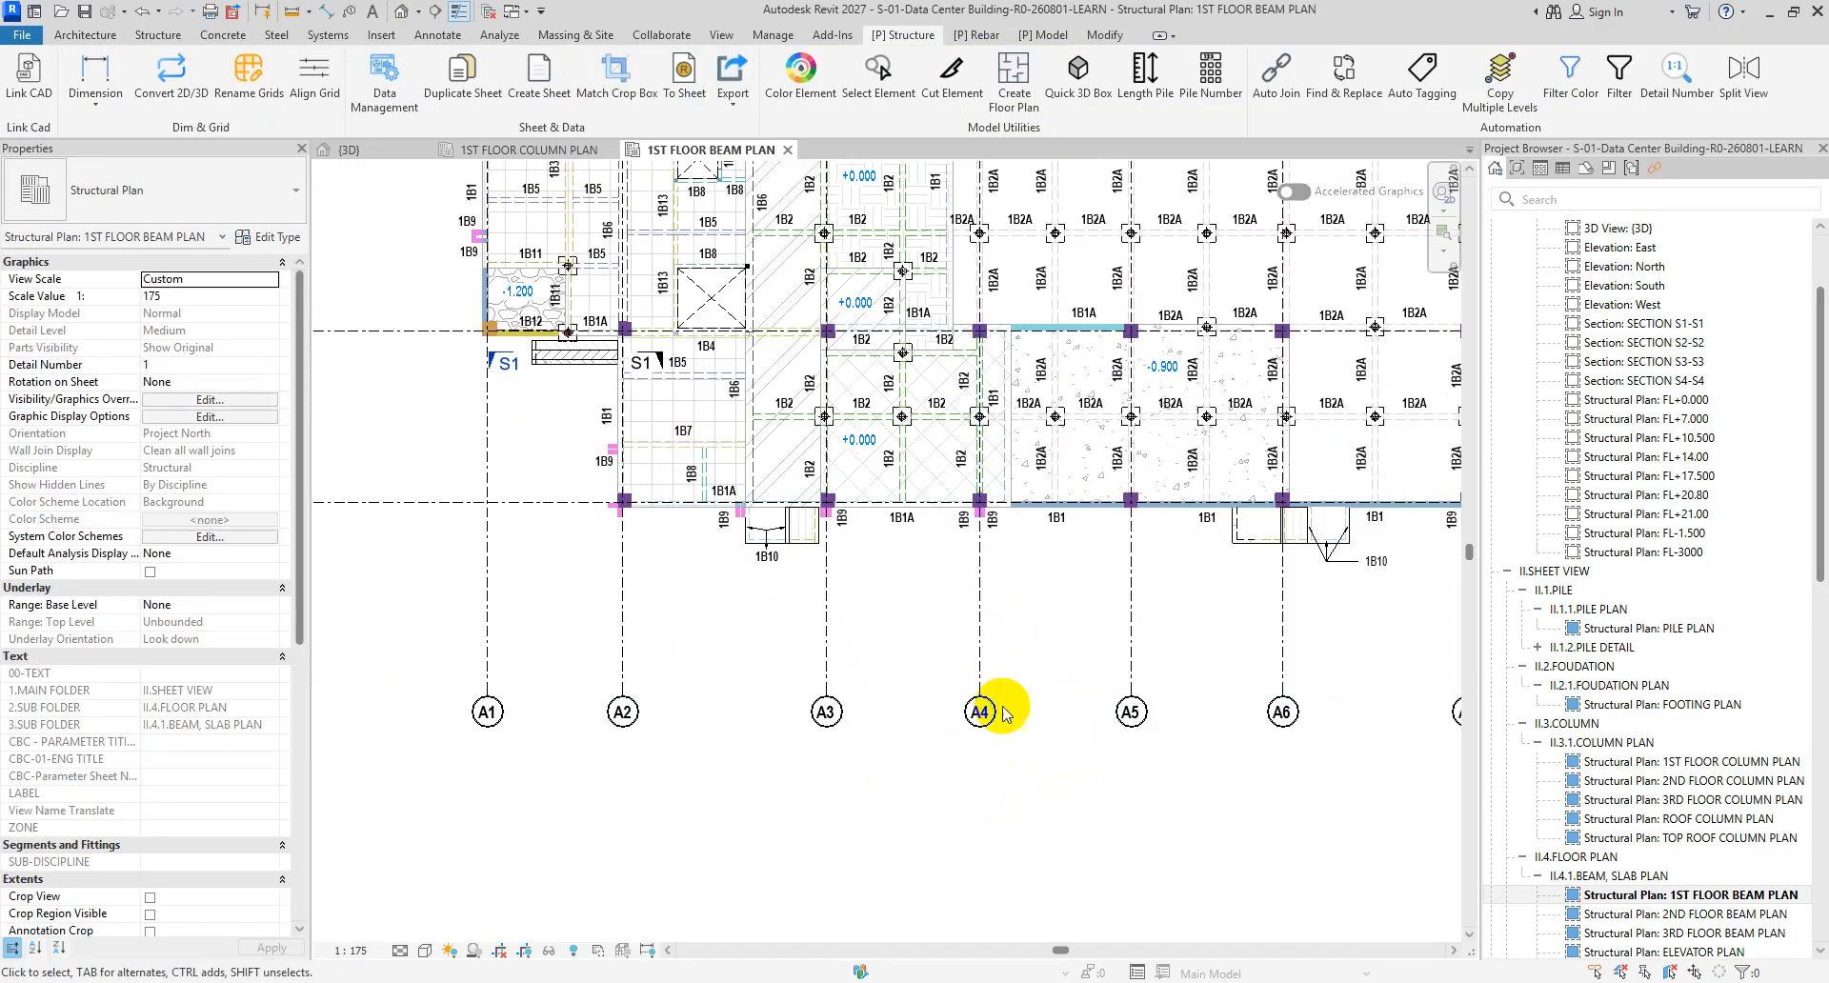
scroll(1086, 762, down, 1)
click(914, 724)
scroll(920, 727, up, 2)
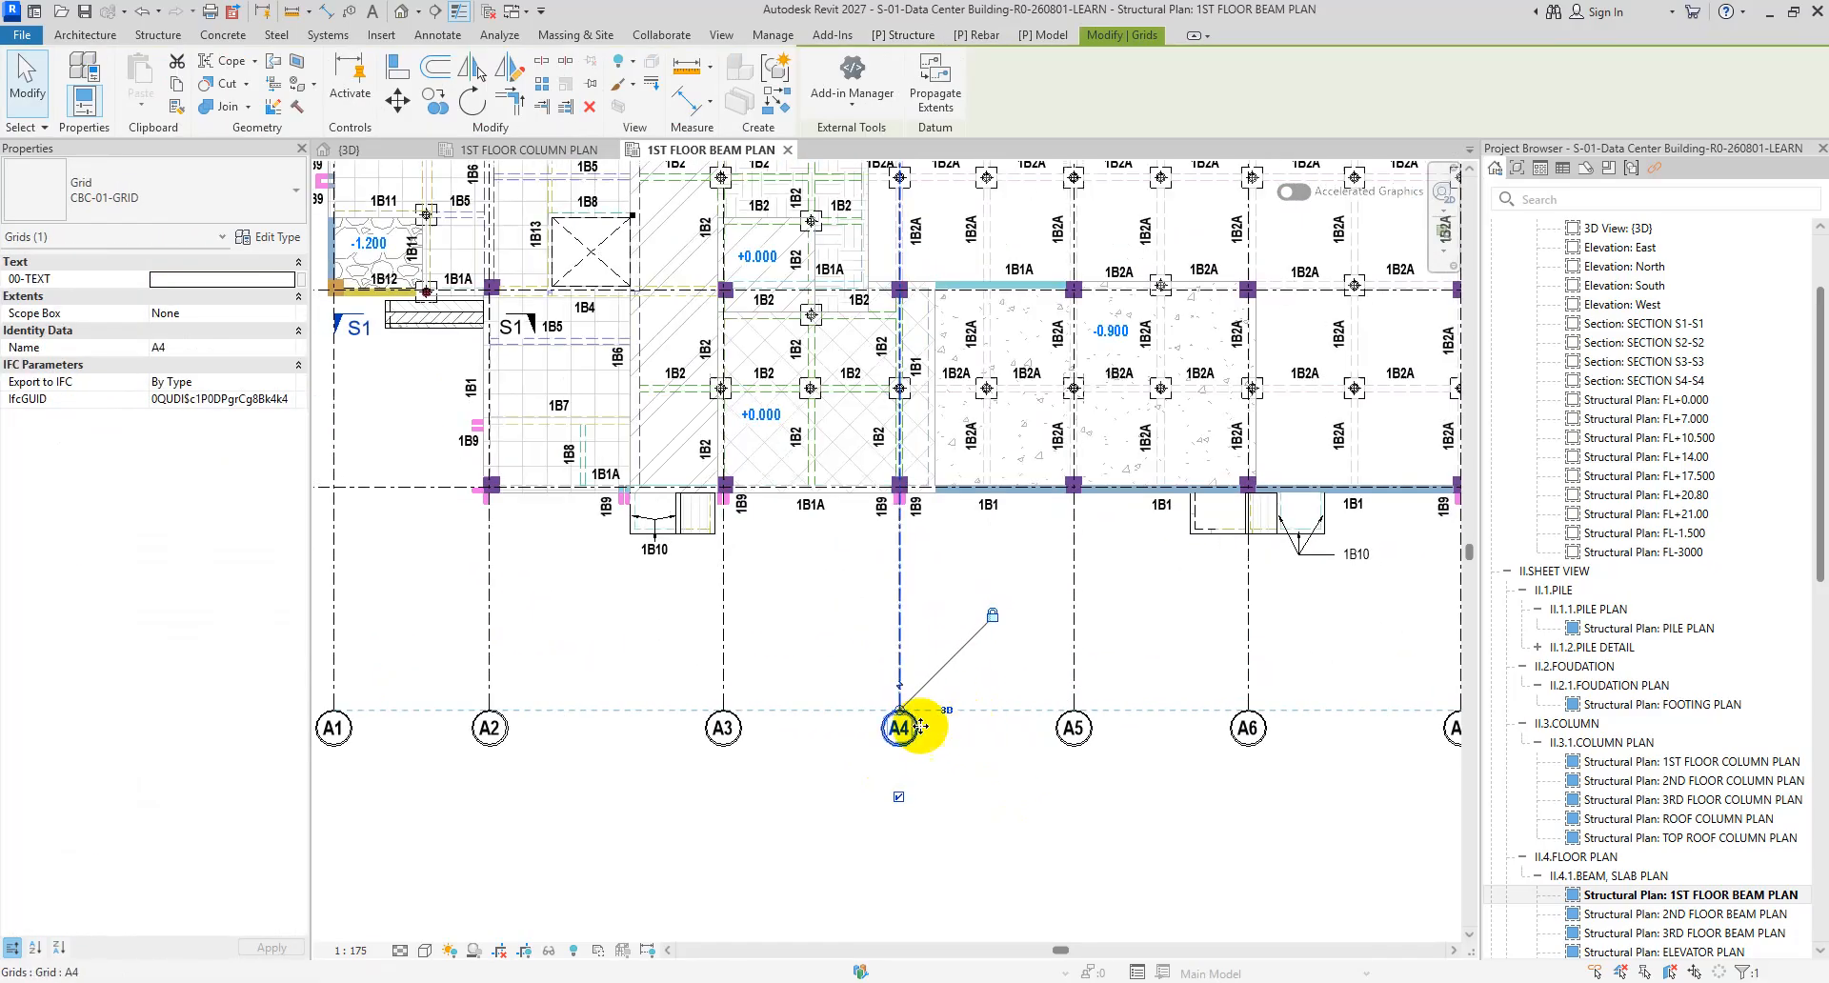
click(928, 736)
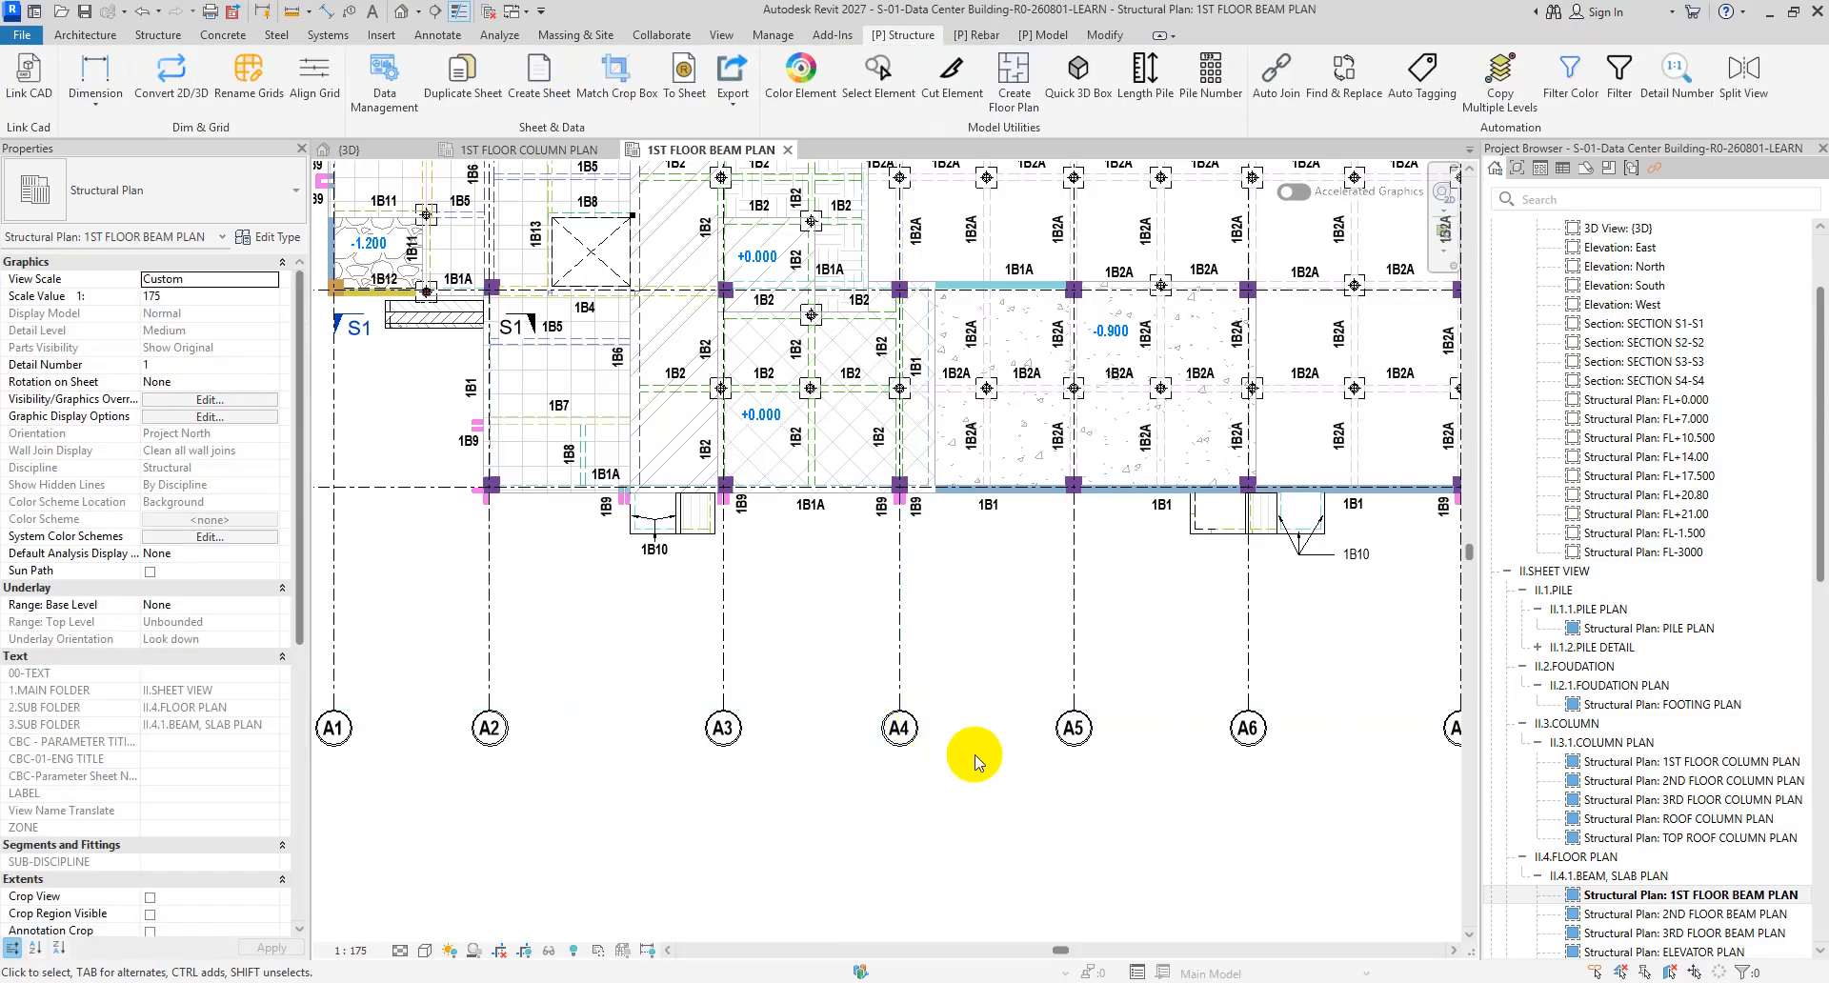
scroll(973, 762, down, 1)
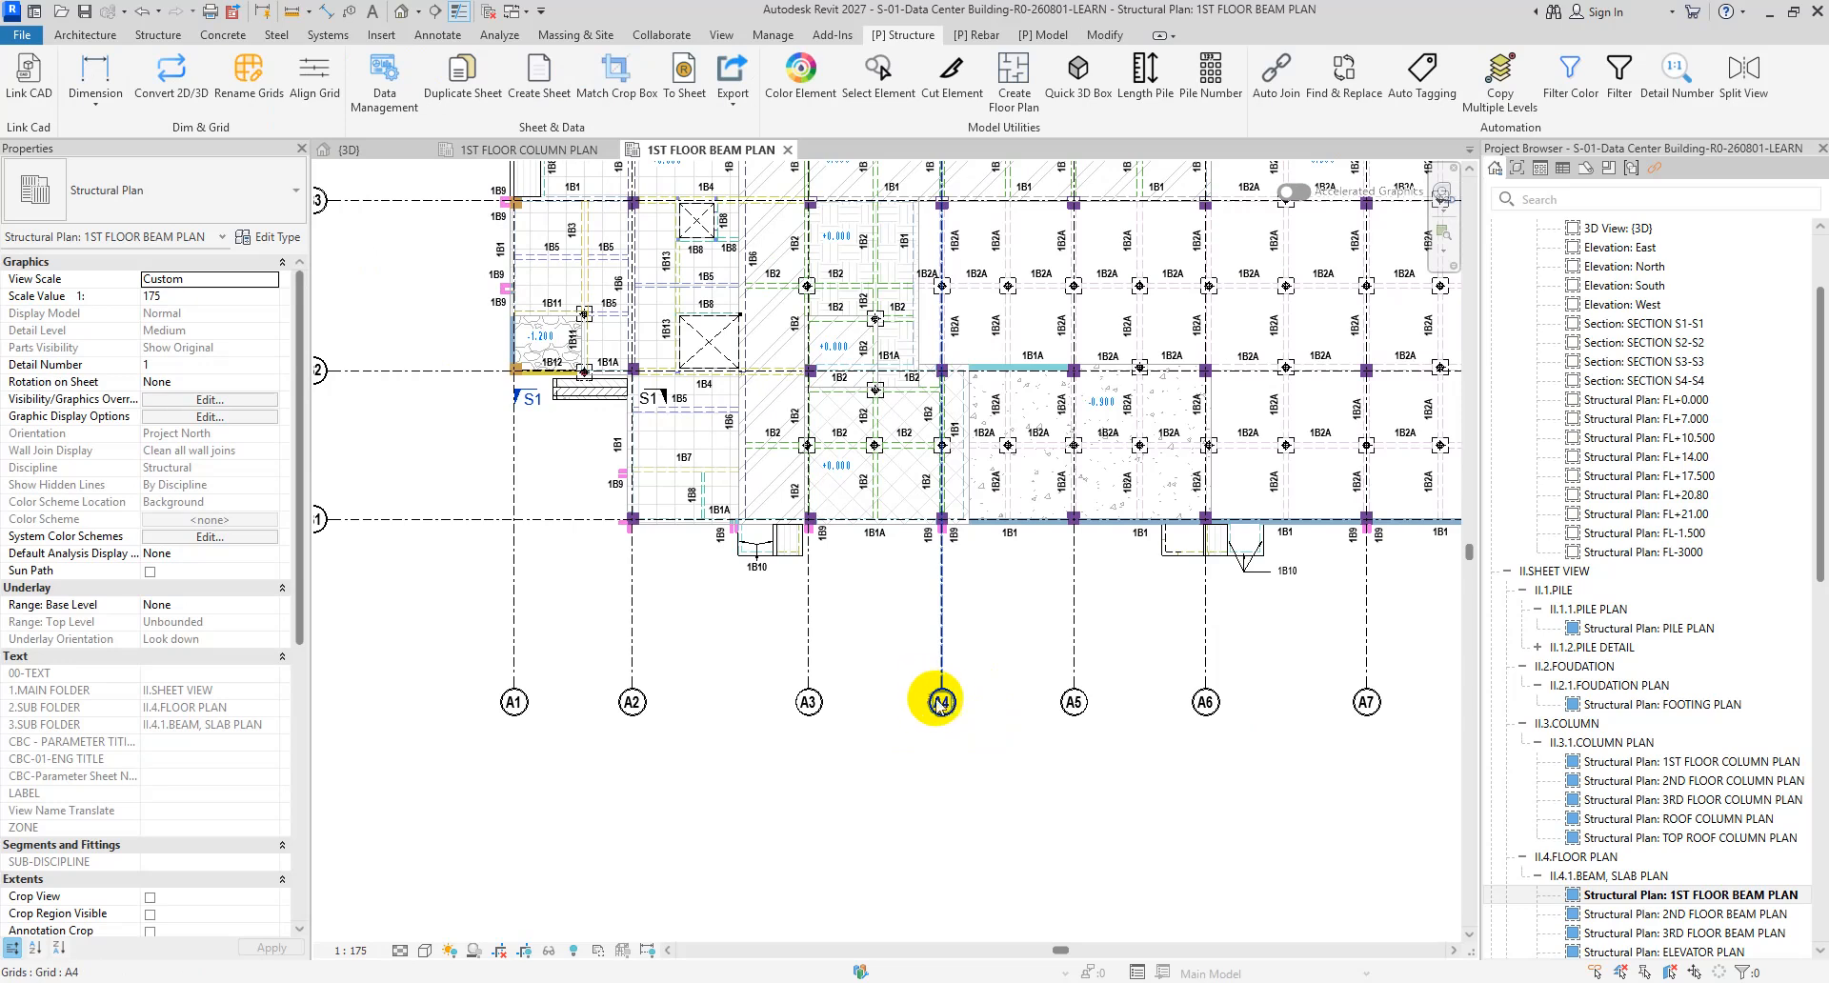
- Extend the lower ends of grids A1 to A8 slightly farther below the building, using grid A4's end control
click(959, 694)
drag(946, 700, 946, 726)
click(991, 759)
scroll(952, 719, down, 1)
mouse_move(954, 724)
middle_down()
mouse_move(968, 738)
mouse_move(905, 667)
mouse_move(932, 698)
middle_up()
middle_drag(1009, 744, 999, 734)
- Dimension the grids automatically with Dim Grid, using the dimension style CBC-S-Arrow Filled - 2.5mm
click(101, 105)
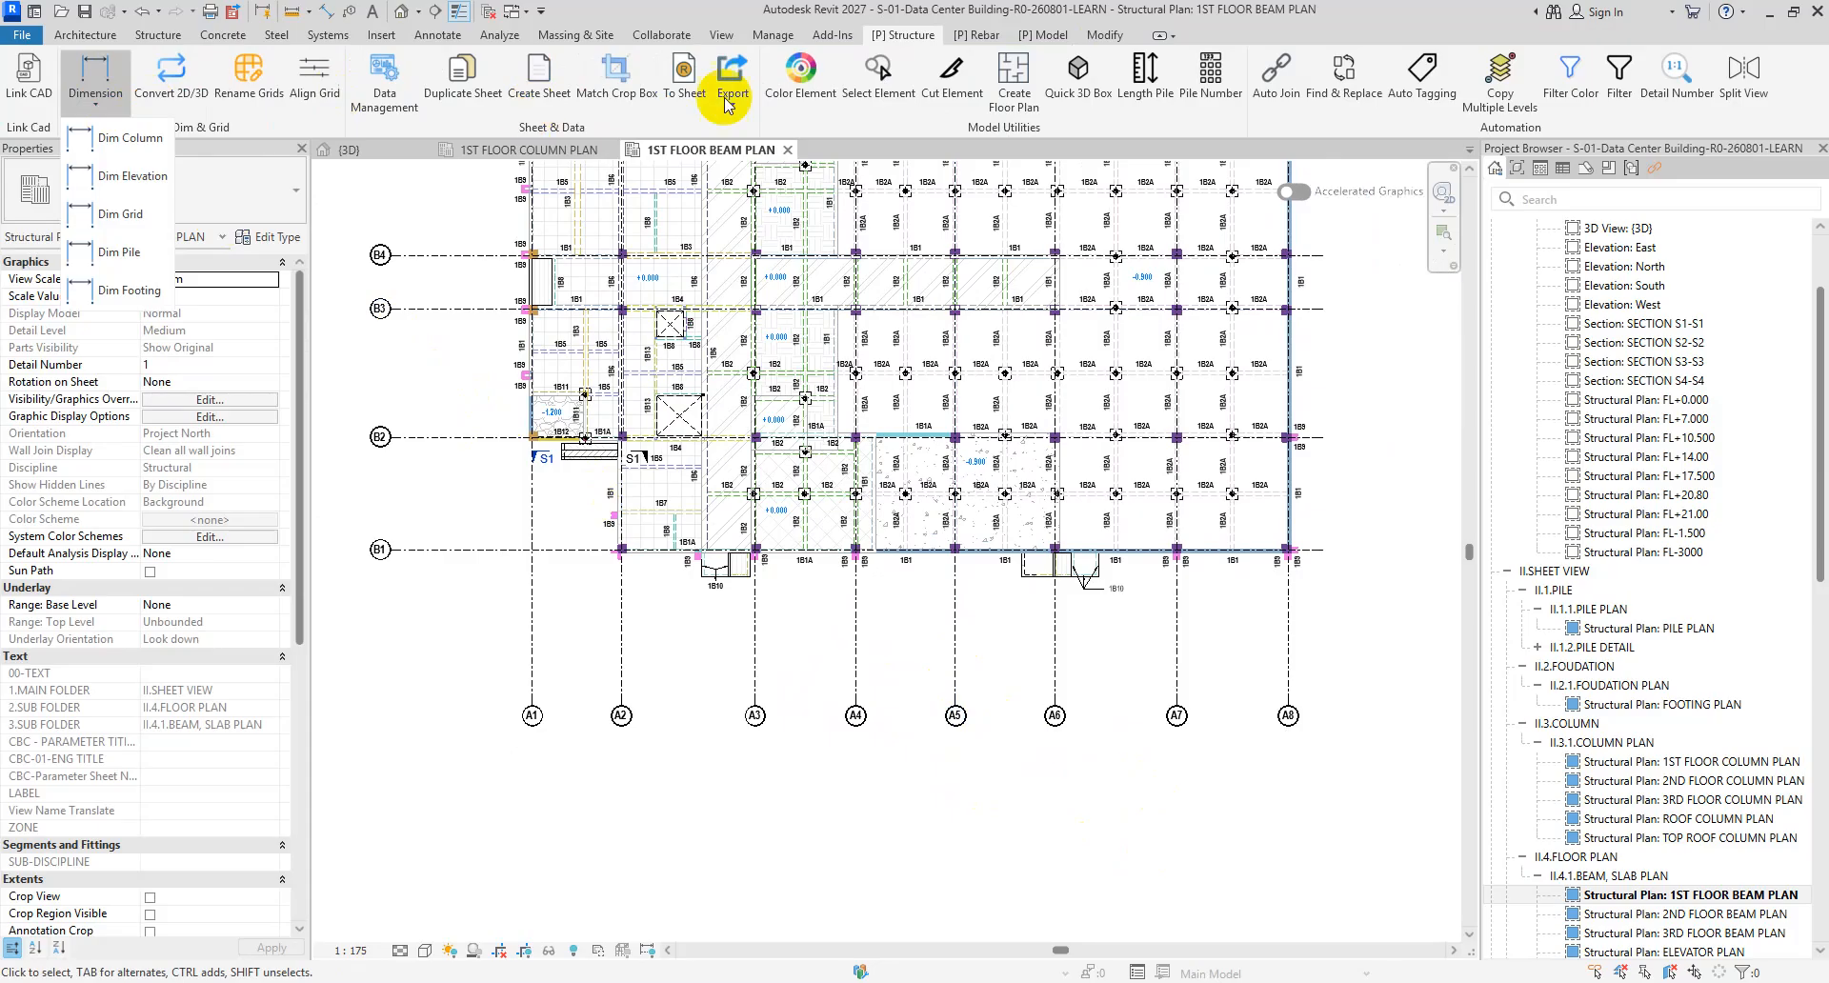
click(900, 42)
click(101, 100)
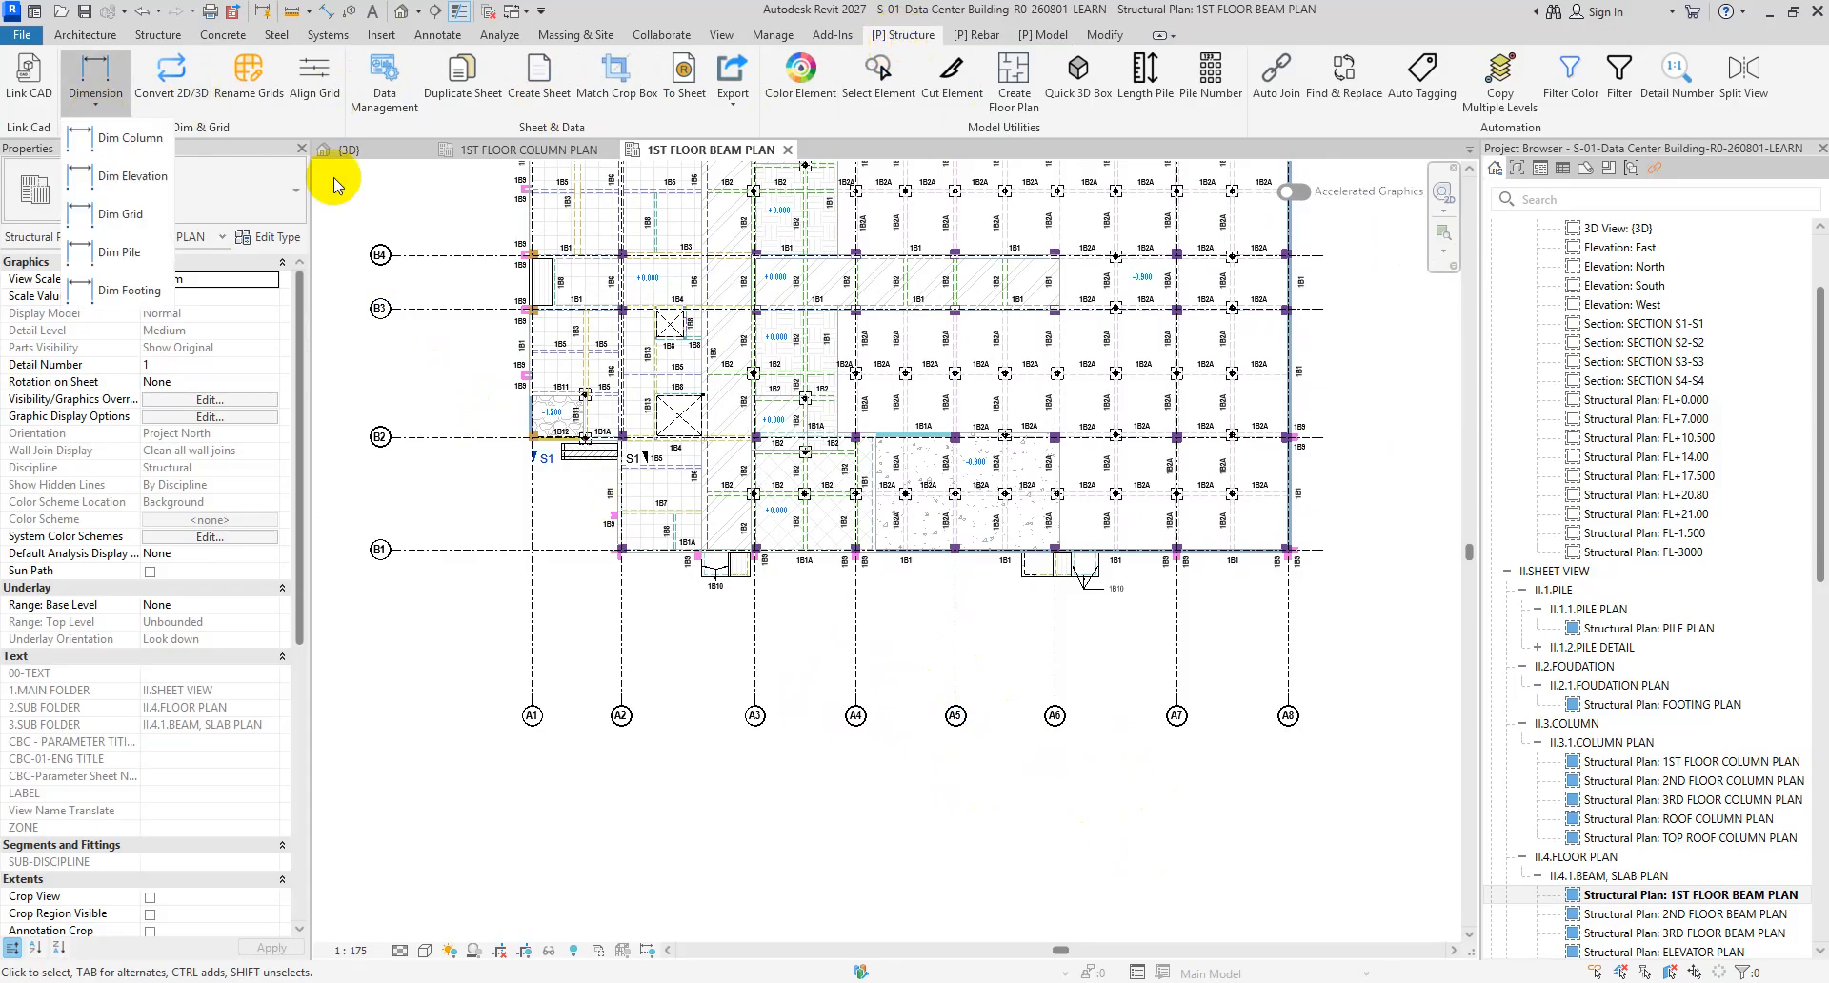
click(120, 214)
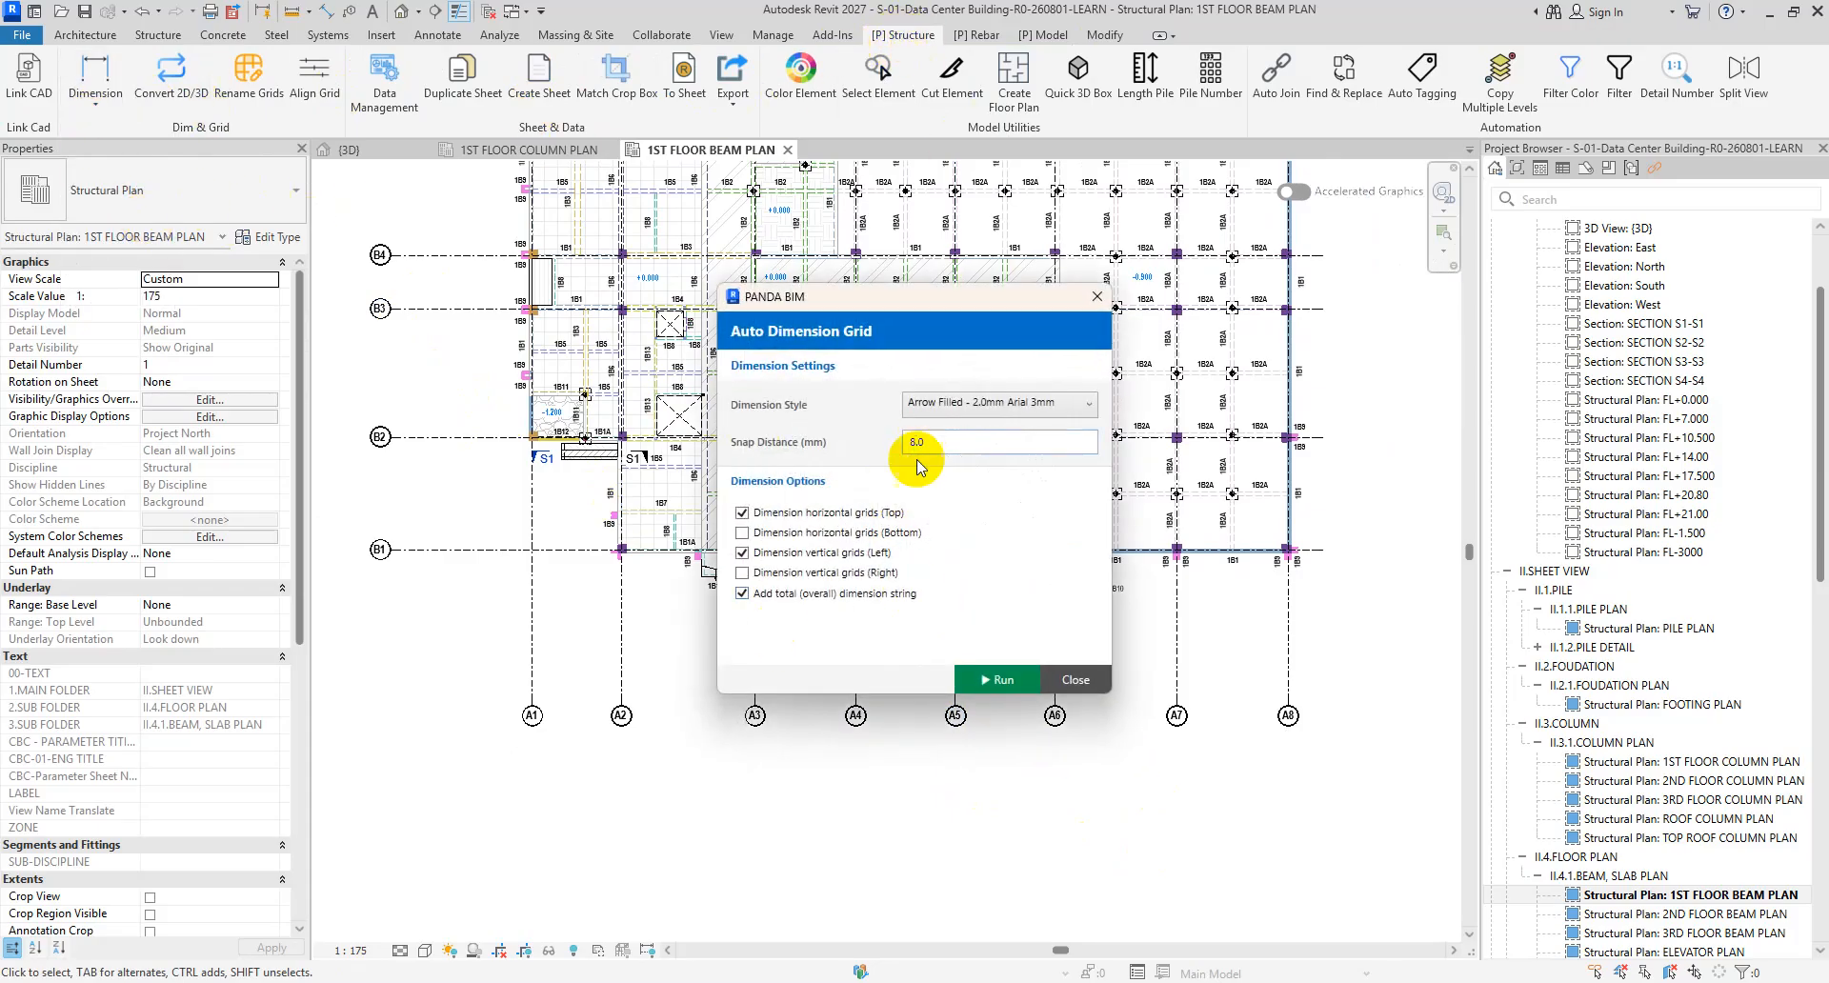
click(983, 416)
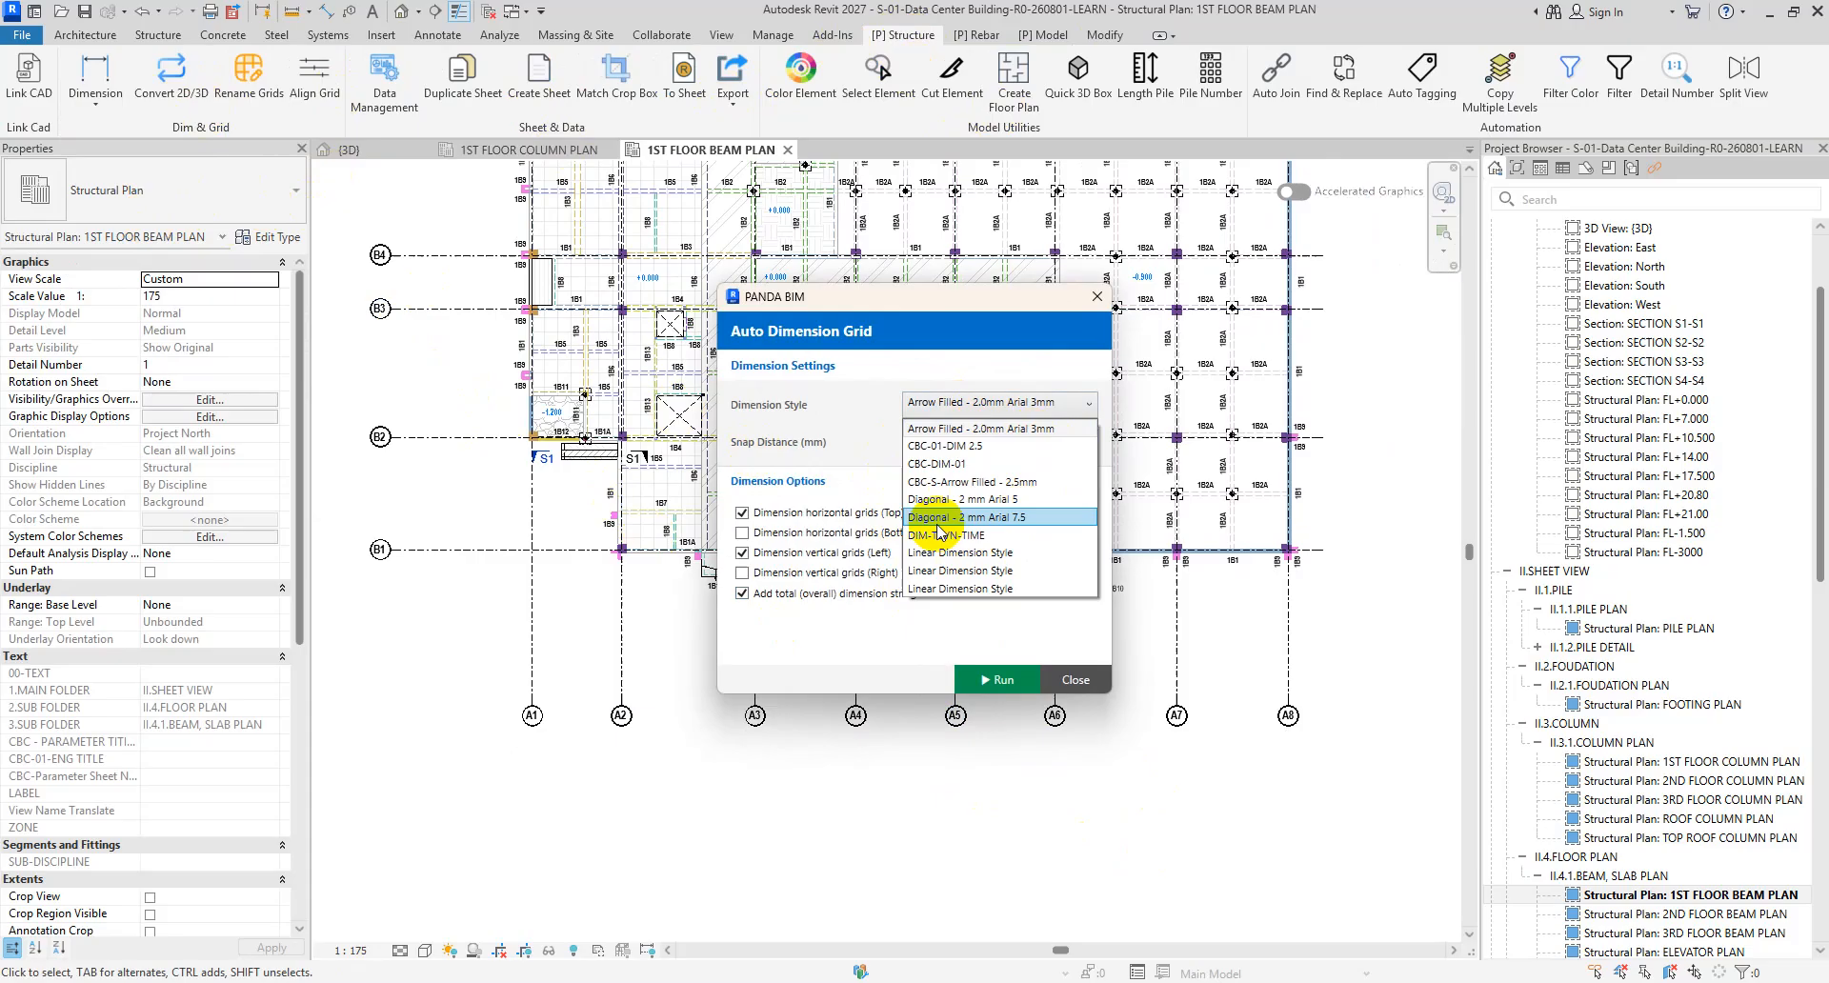
click(1000, 484)
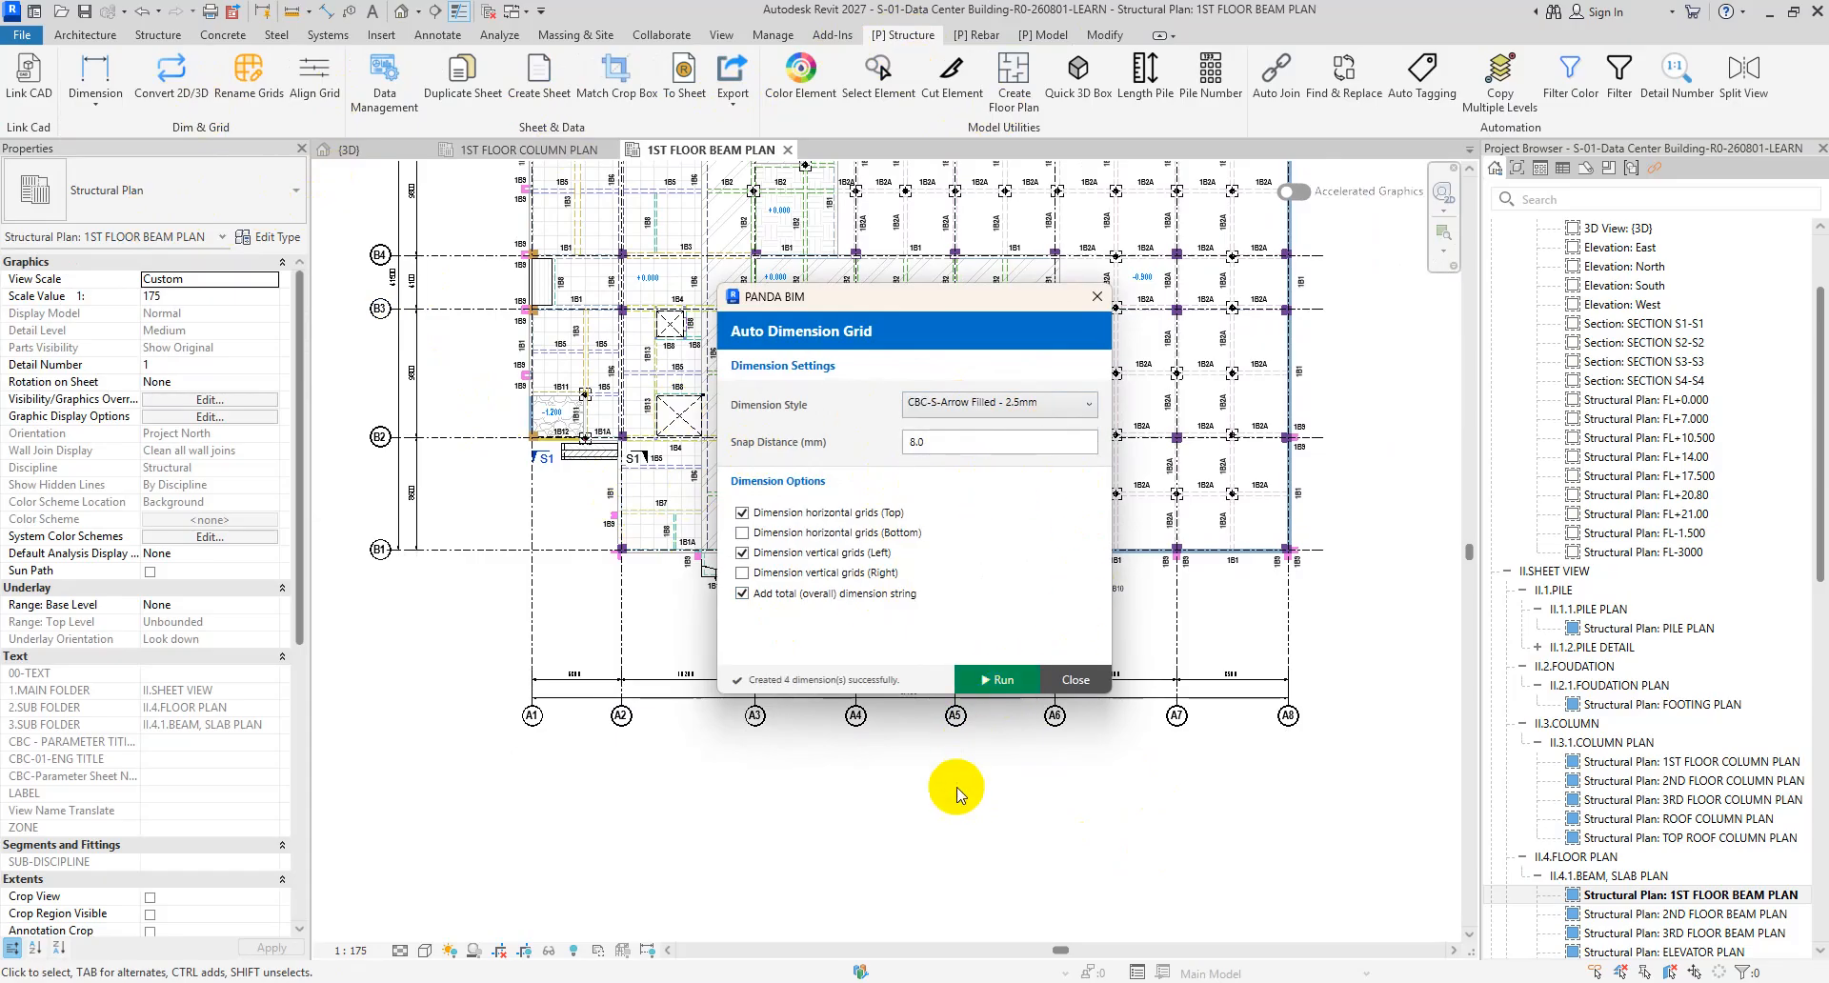
- Move the lower ends of grids A1 to A8 farther away from the building, using grid A2's end control
scroll(1045, 702, up, 5)
click(662, 673)
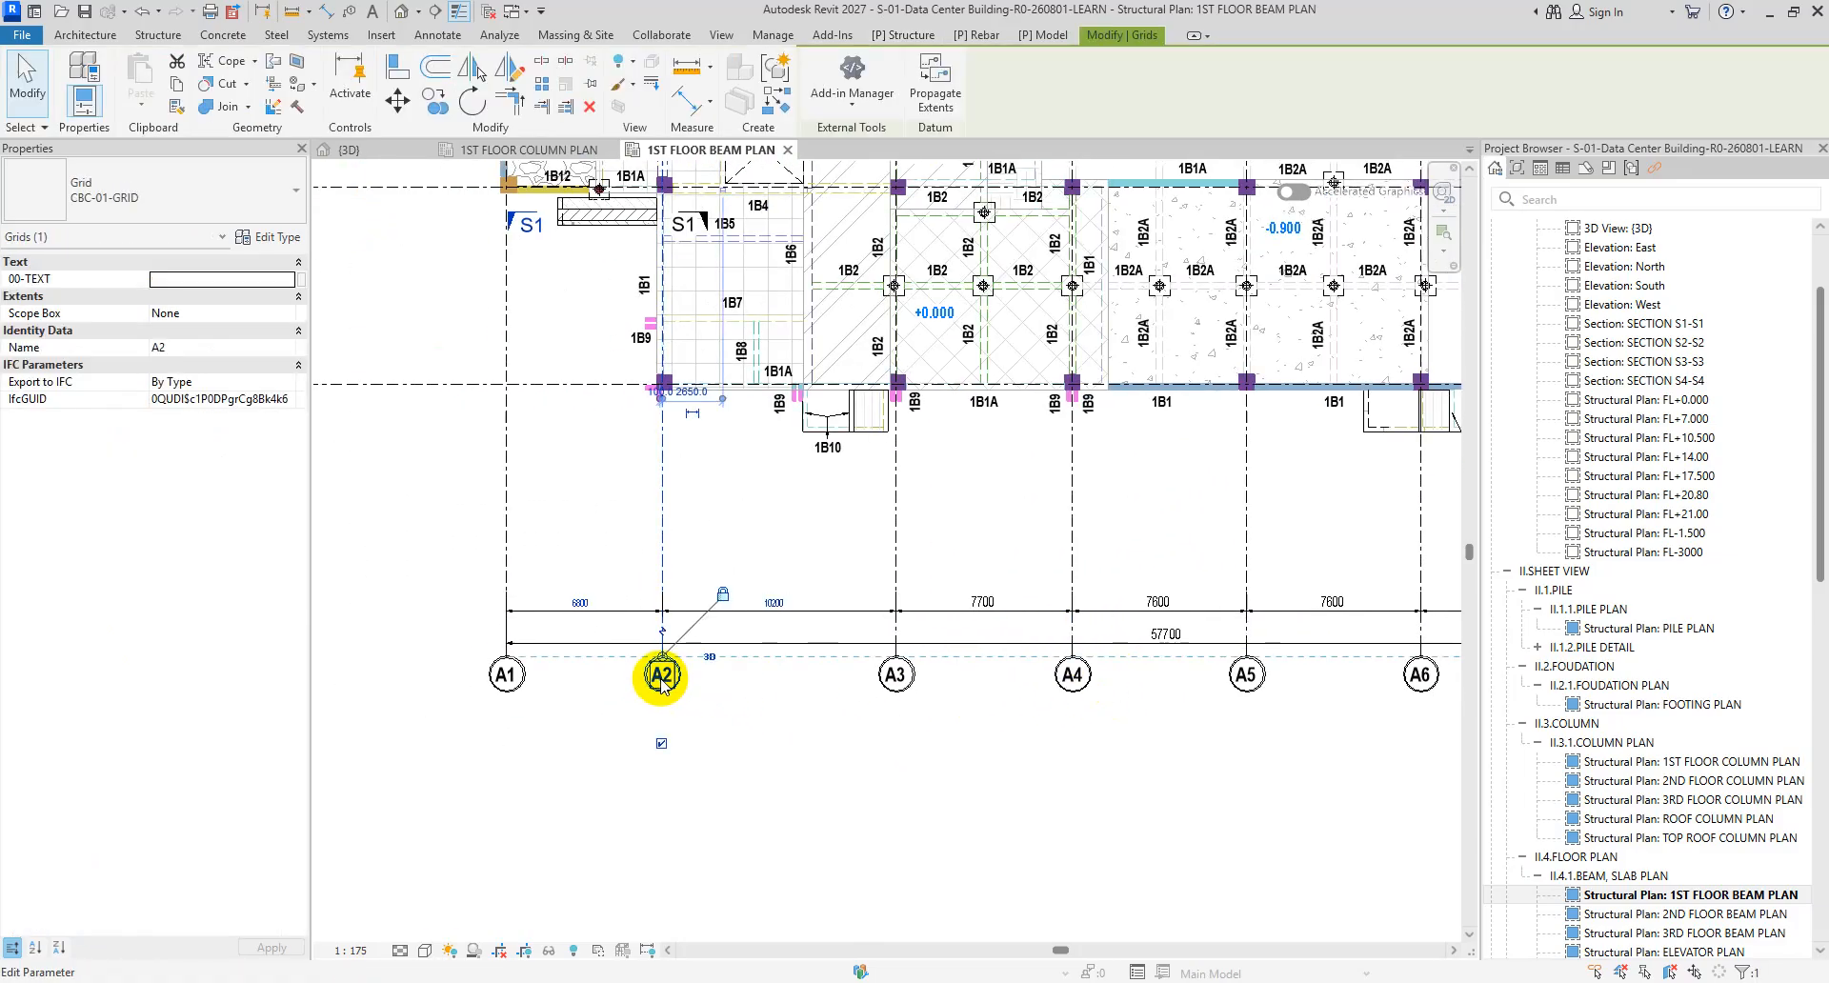
click(705, 688)
click(670, 677)
drag(662, 656, 665, 711)
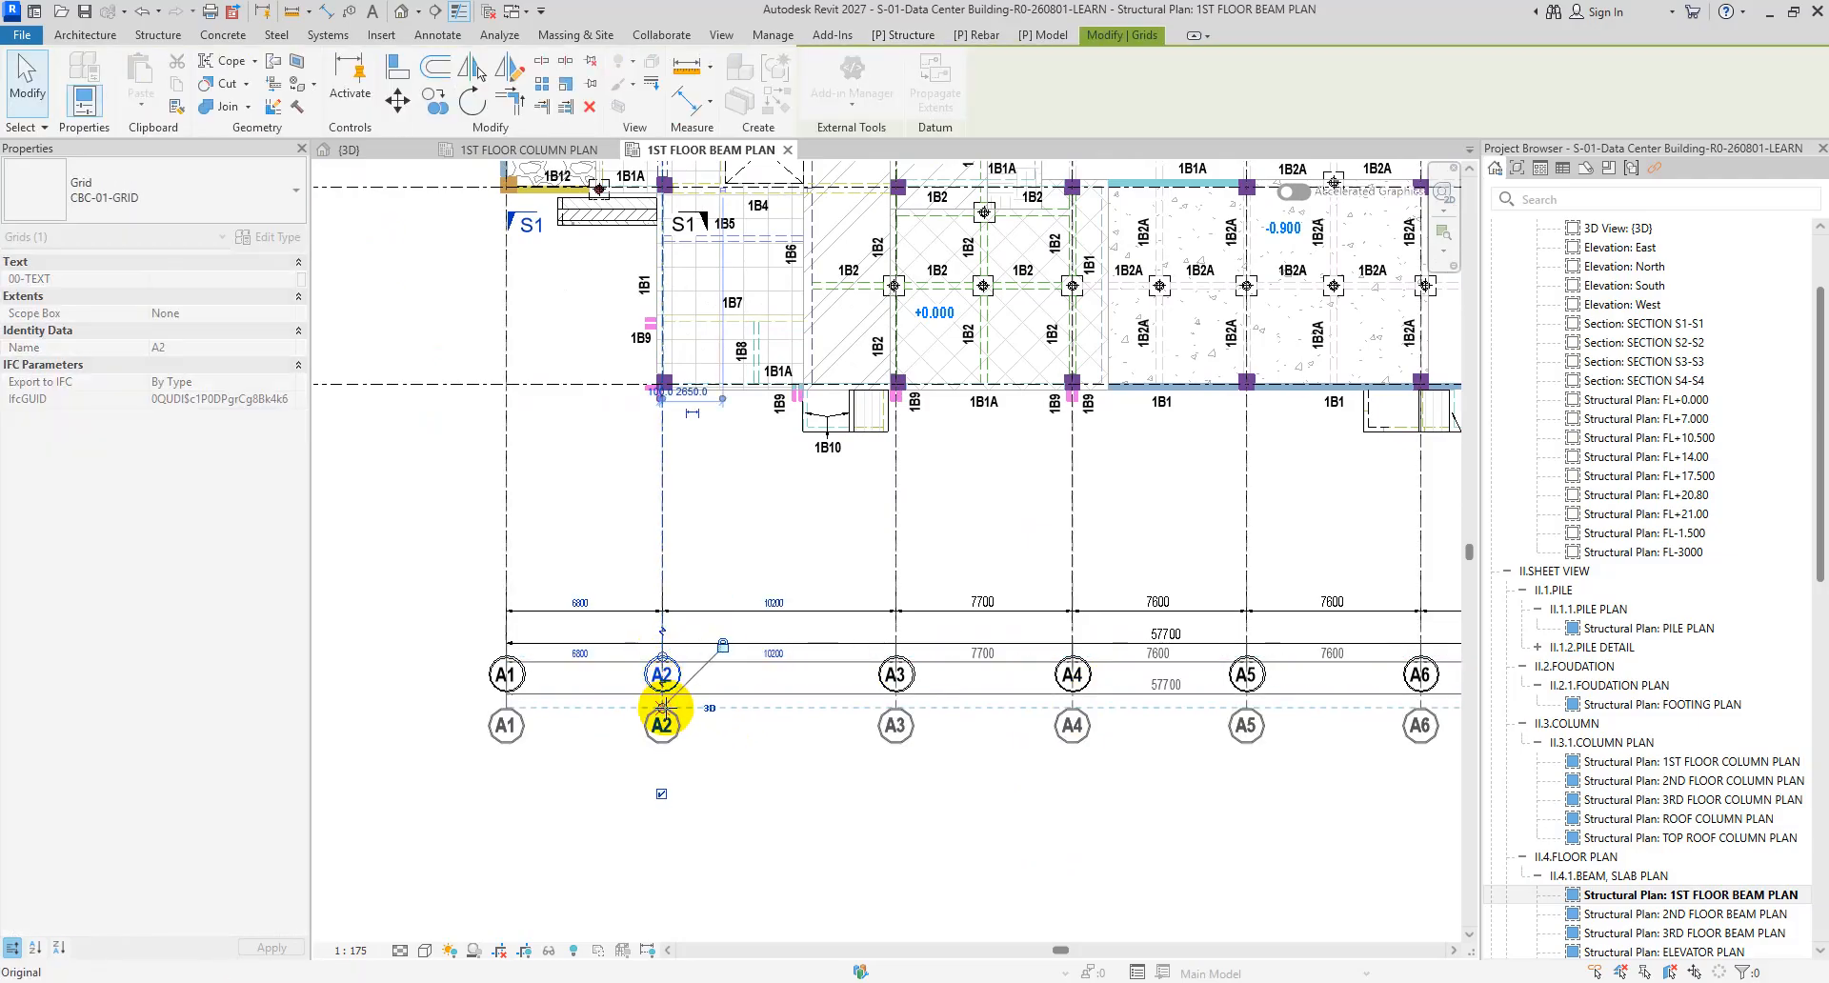
scroll(877, 731, down, 2)
scroll(895, 755, up, 1)
click(920, 759)
click(892, 734)
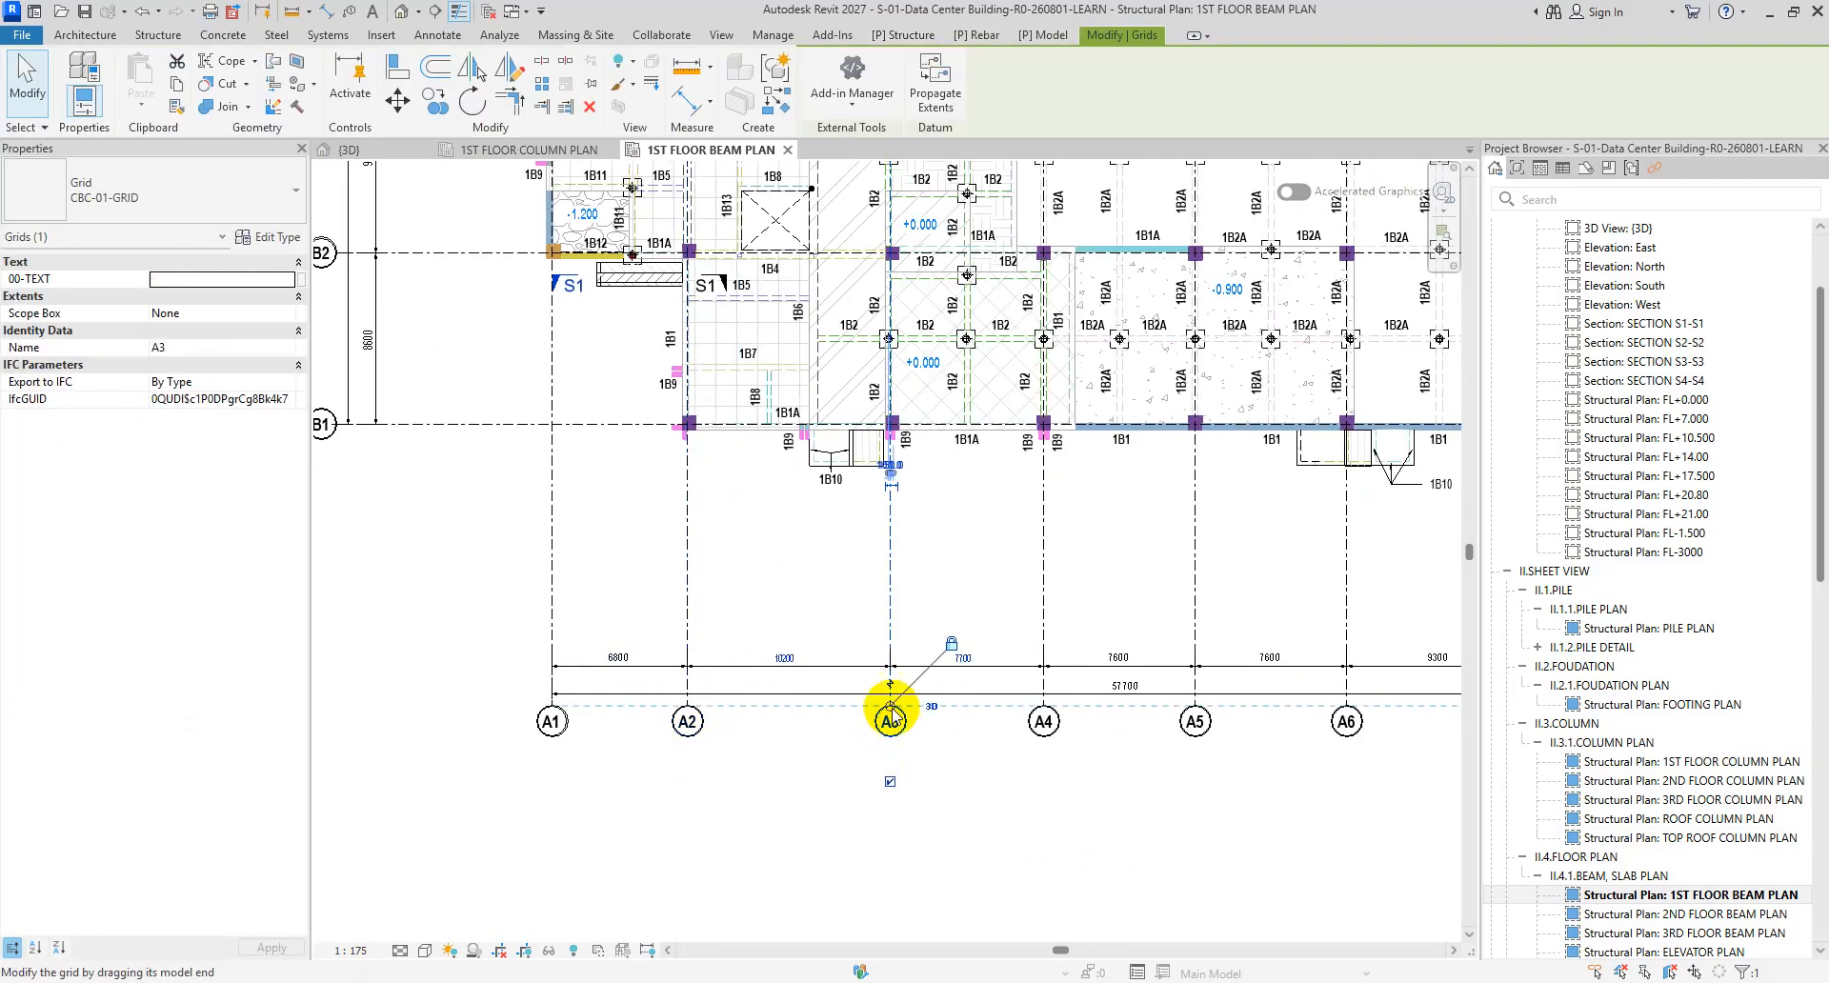
scroll(820, 820, down, 4)
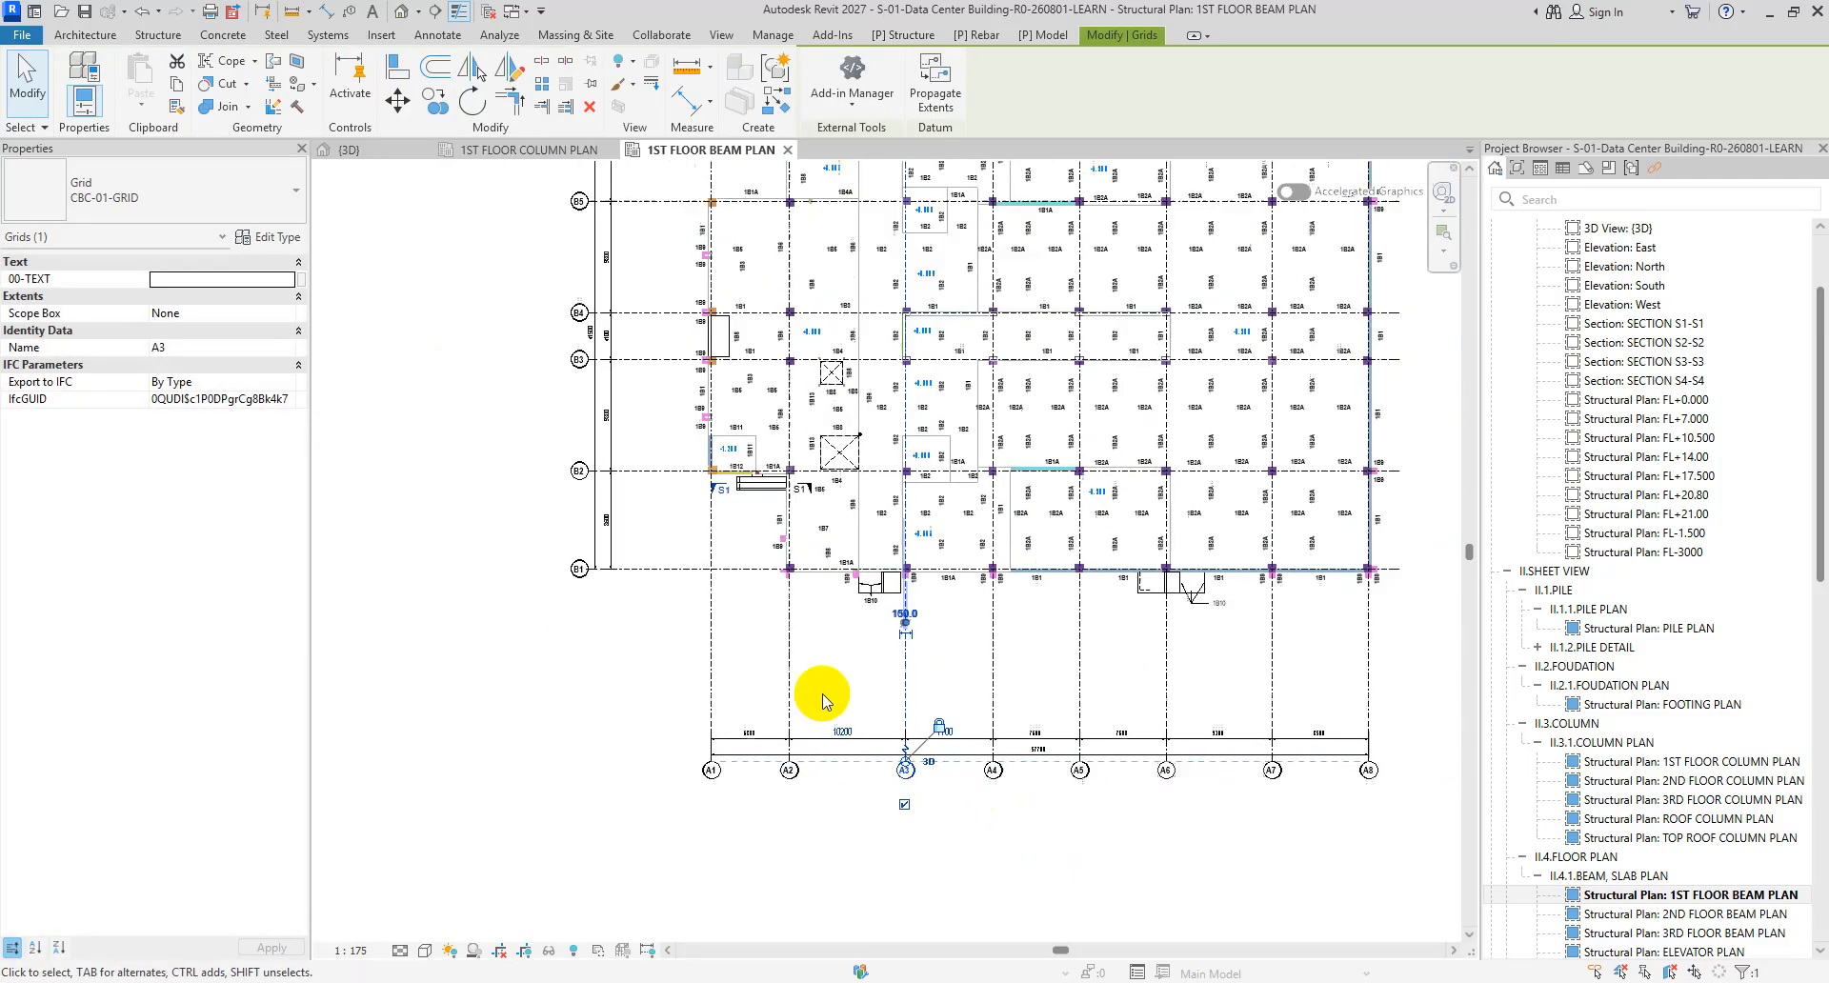
key(Escape)
- Extend the left ends of the B grids farther away from the building, using grid B1's end control
scroll(839, 706, up, 4)
click(784, 705)
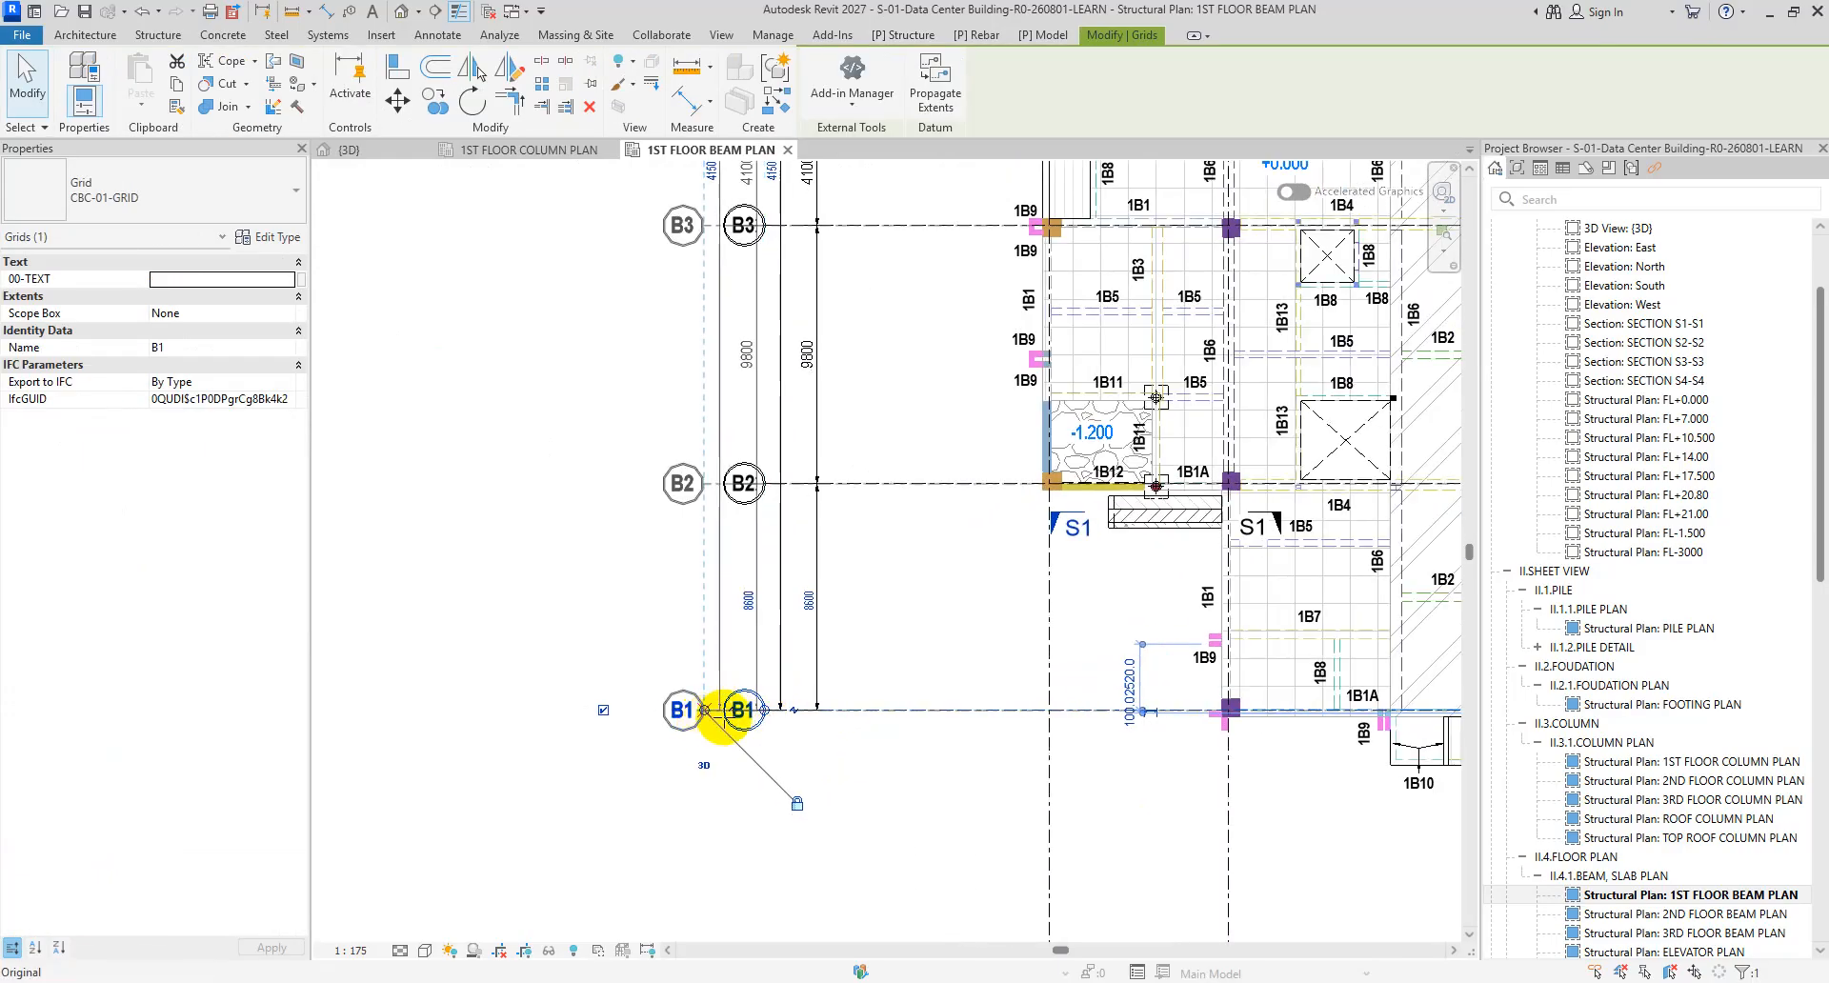
scroll(857, 604, down, 3)
middle_drag(829, 665, 731, 604)
key(Escape)
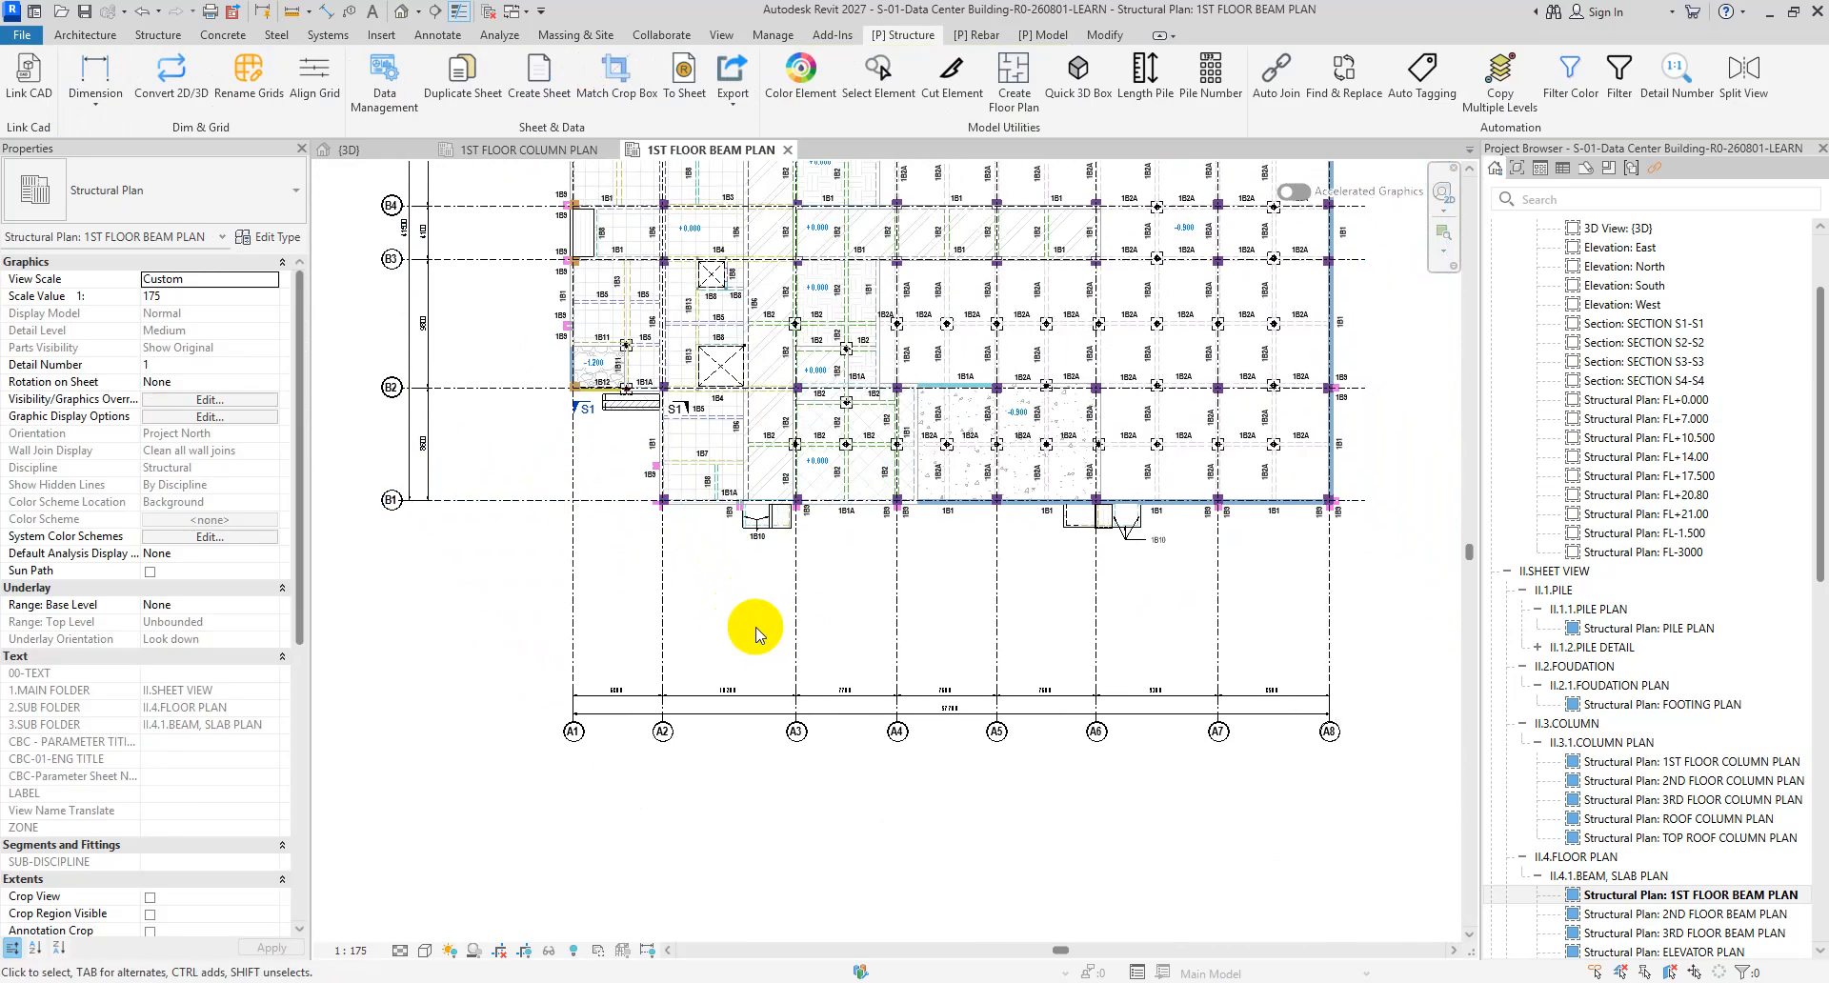
- Check the end controls of grids A3 and A2 below the building
scroll(756, 634, down, 1)
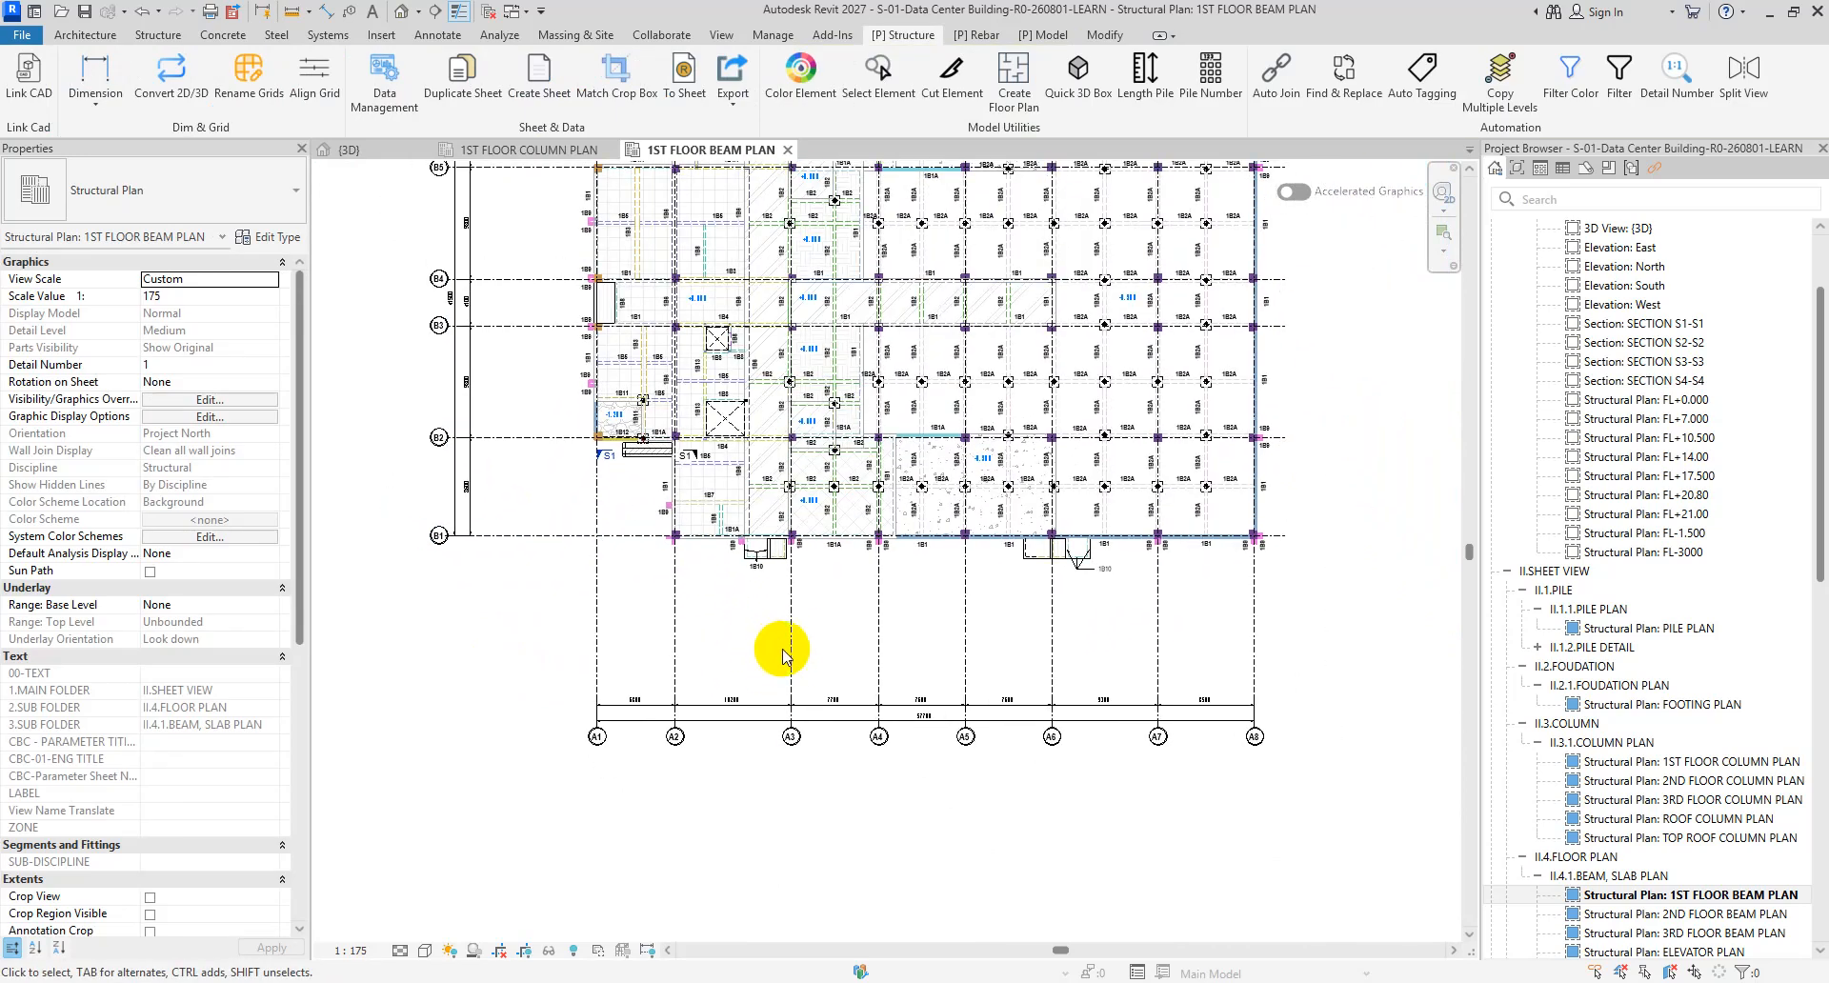
scroll(792, 744, up, 2)
click(791, 739)
click(841, 765)
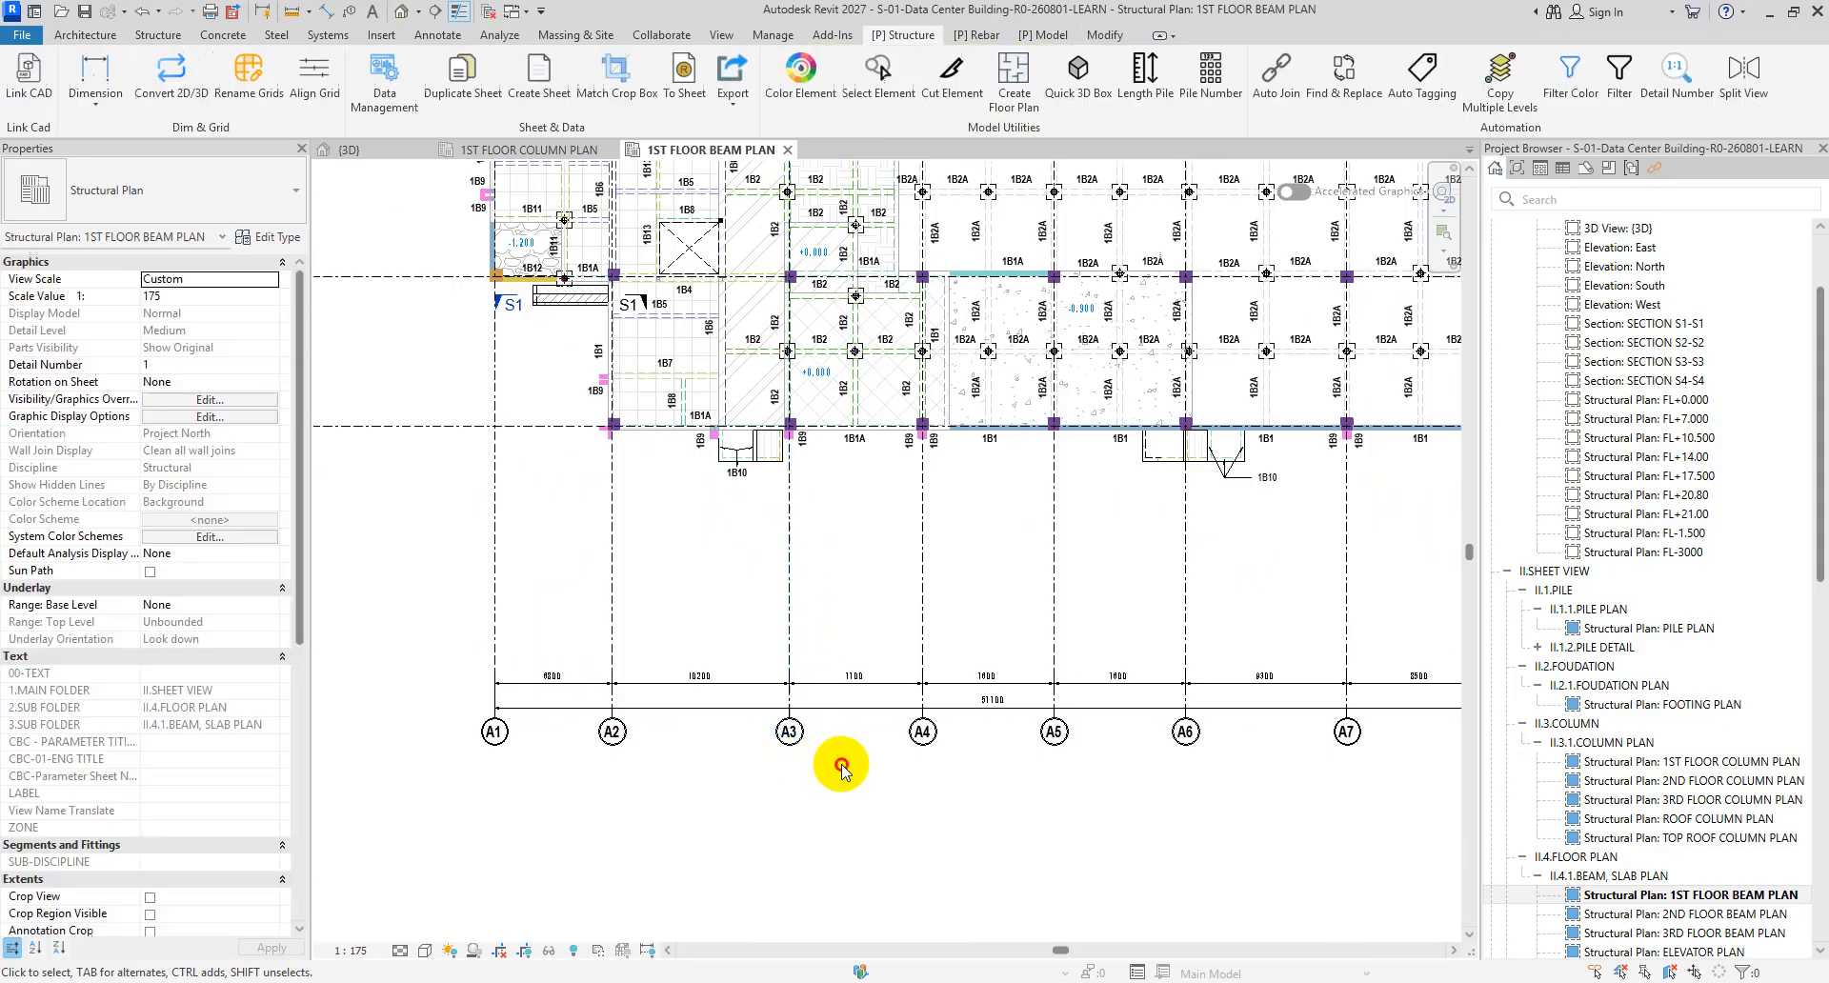
click(613, 733)
click(677, 739)
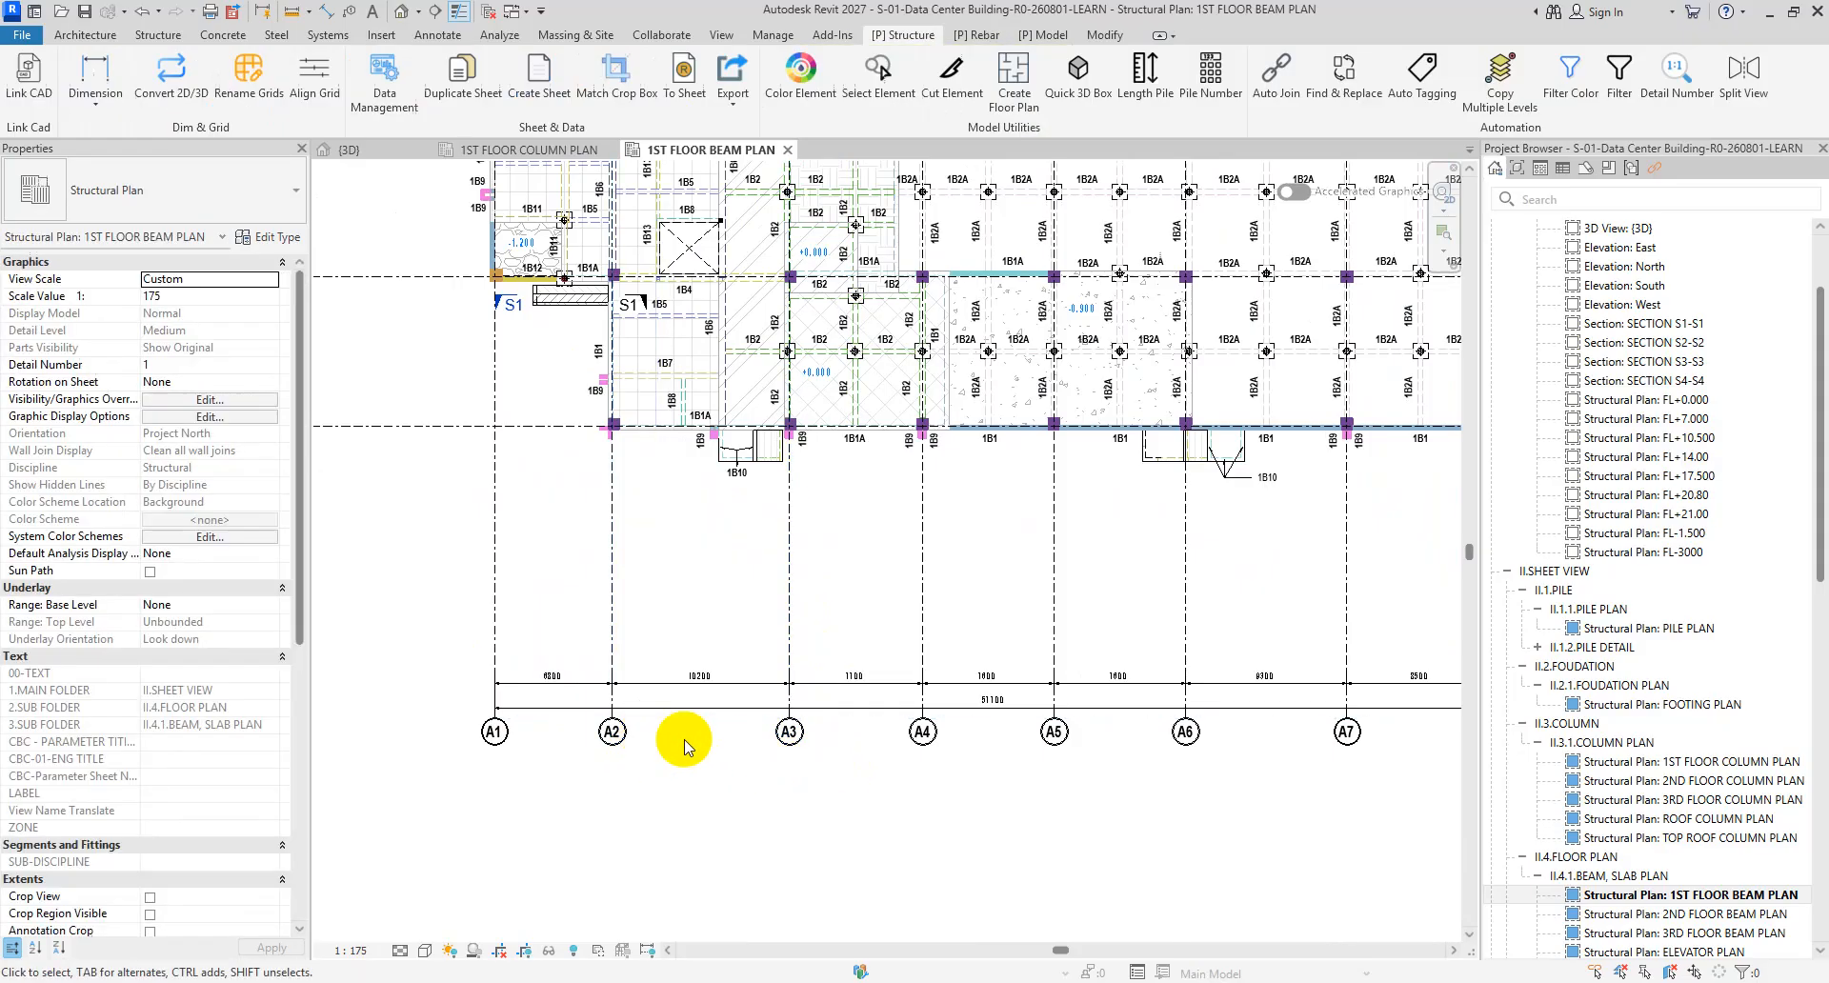
- Switch the lower ends of grids A1 and A2 from 3D to 2D extents
click(493, 734)
scroll(508, 732, up, 1)
click(530, 738)
click(491, 731)
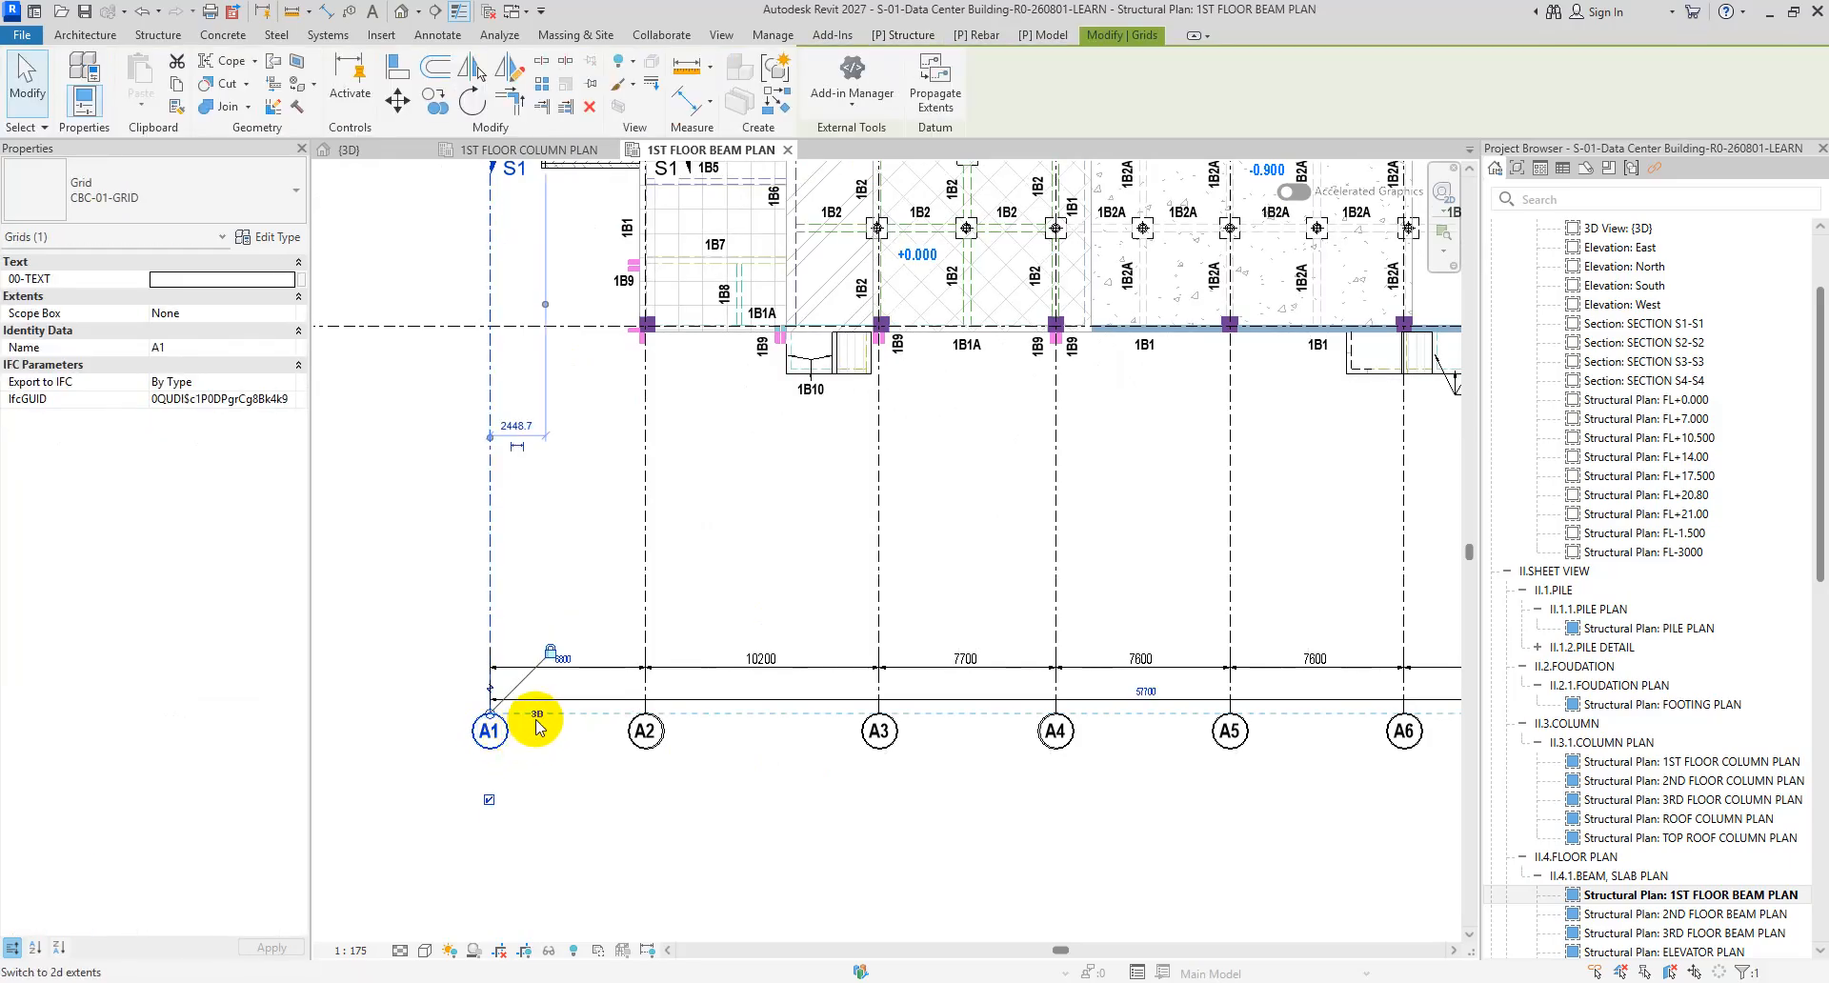
click(657, 731)
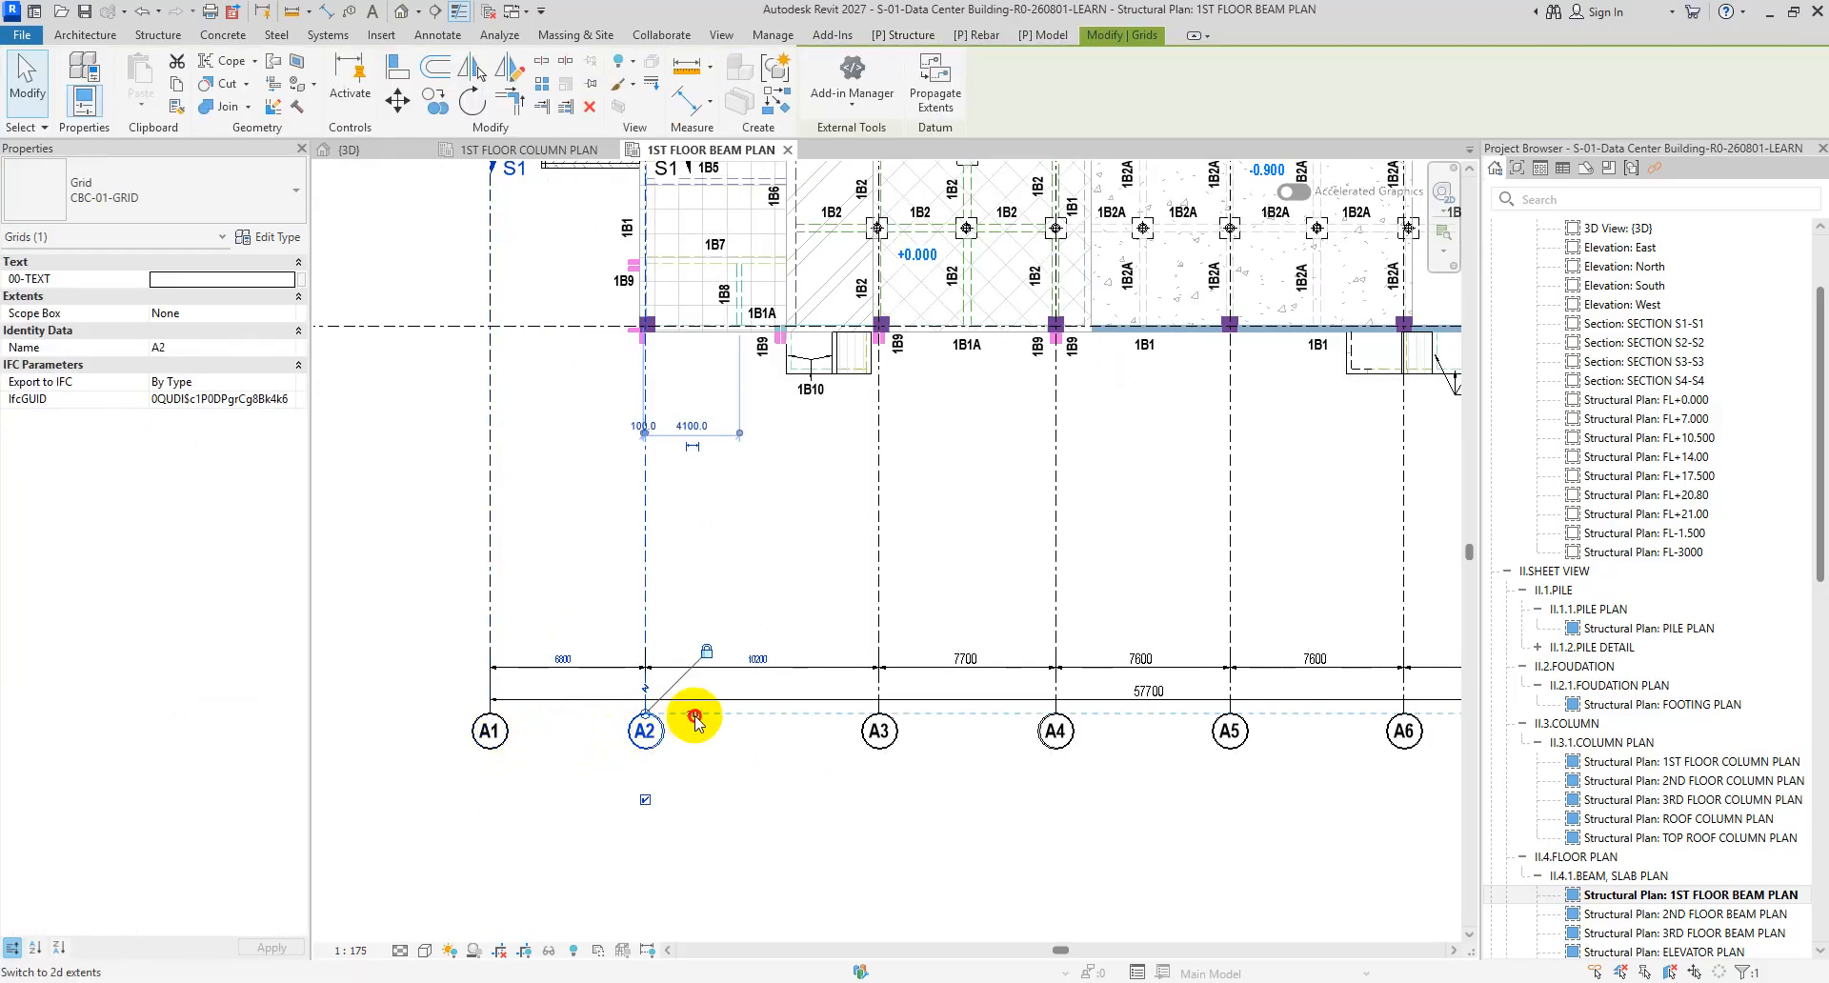
scroll(789, 746, down, 1)
click(726, 862)
- Switch the lower ends of grids A3 and A4 from 3D to 2D extents
click(785, 746)
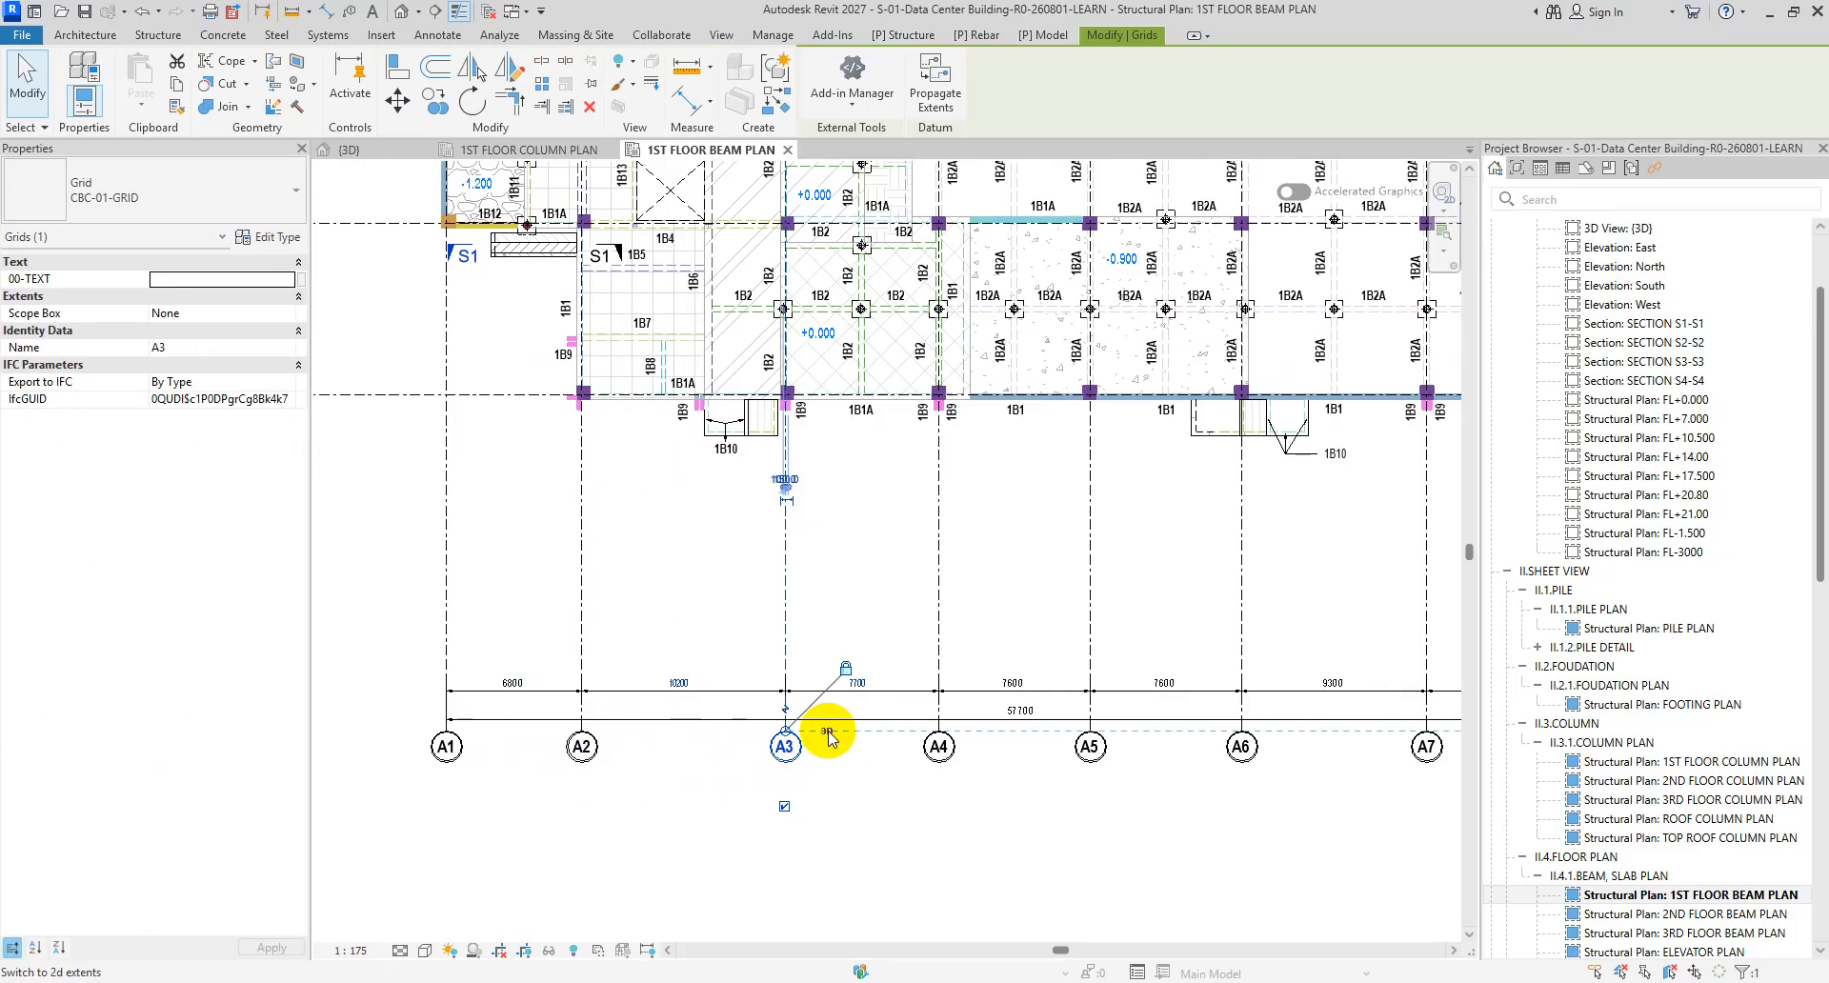
scroll(859, 755, down, 1)
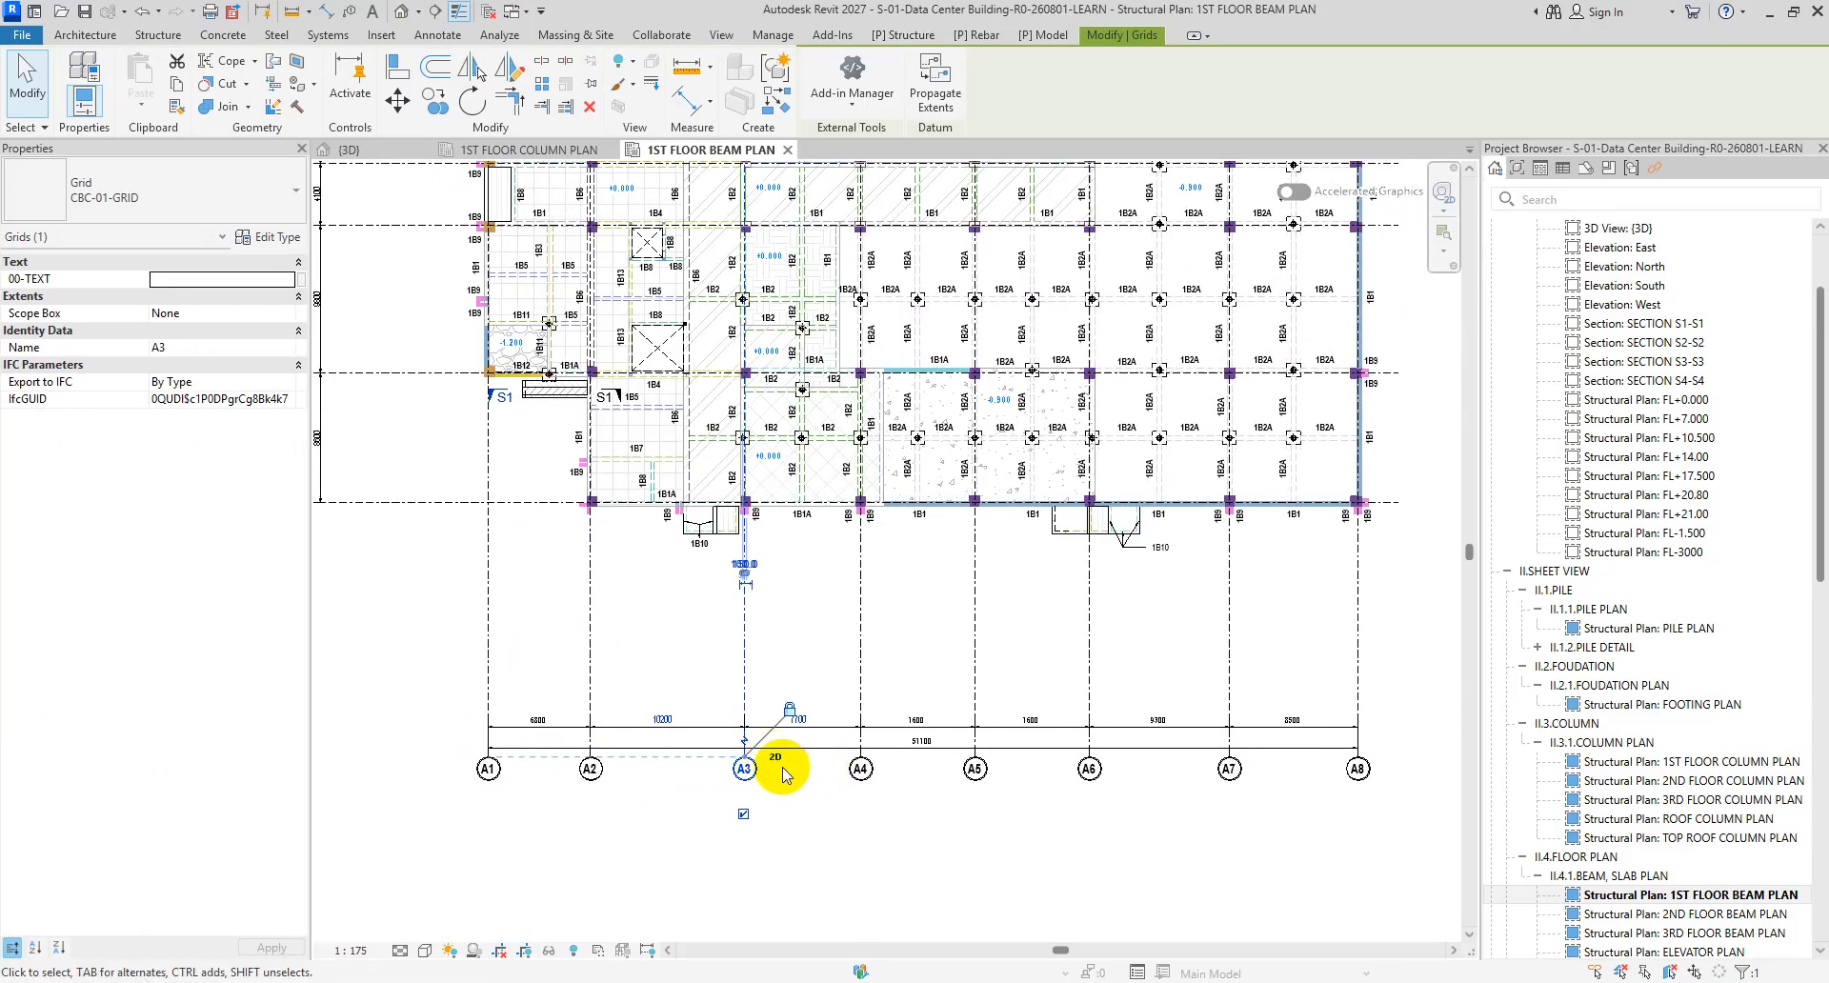
middle_drag(782, 770, 778, 796)
click(777, 798)
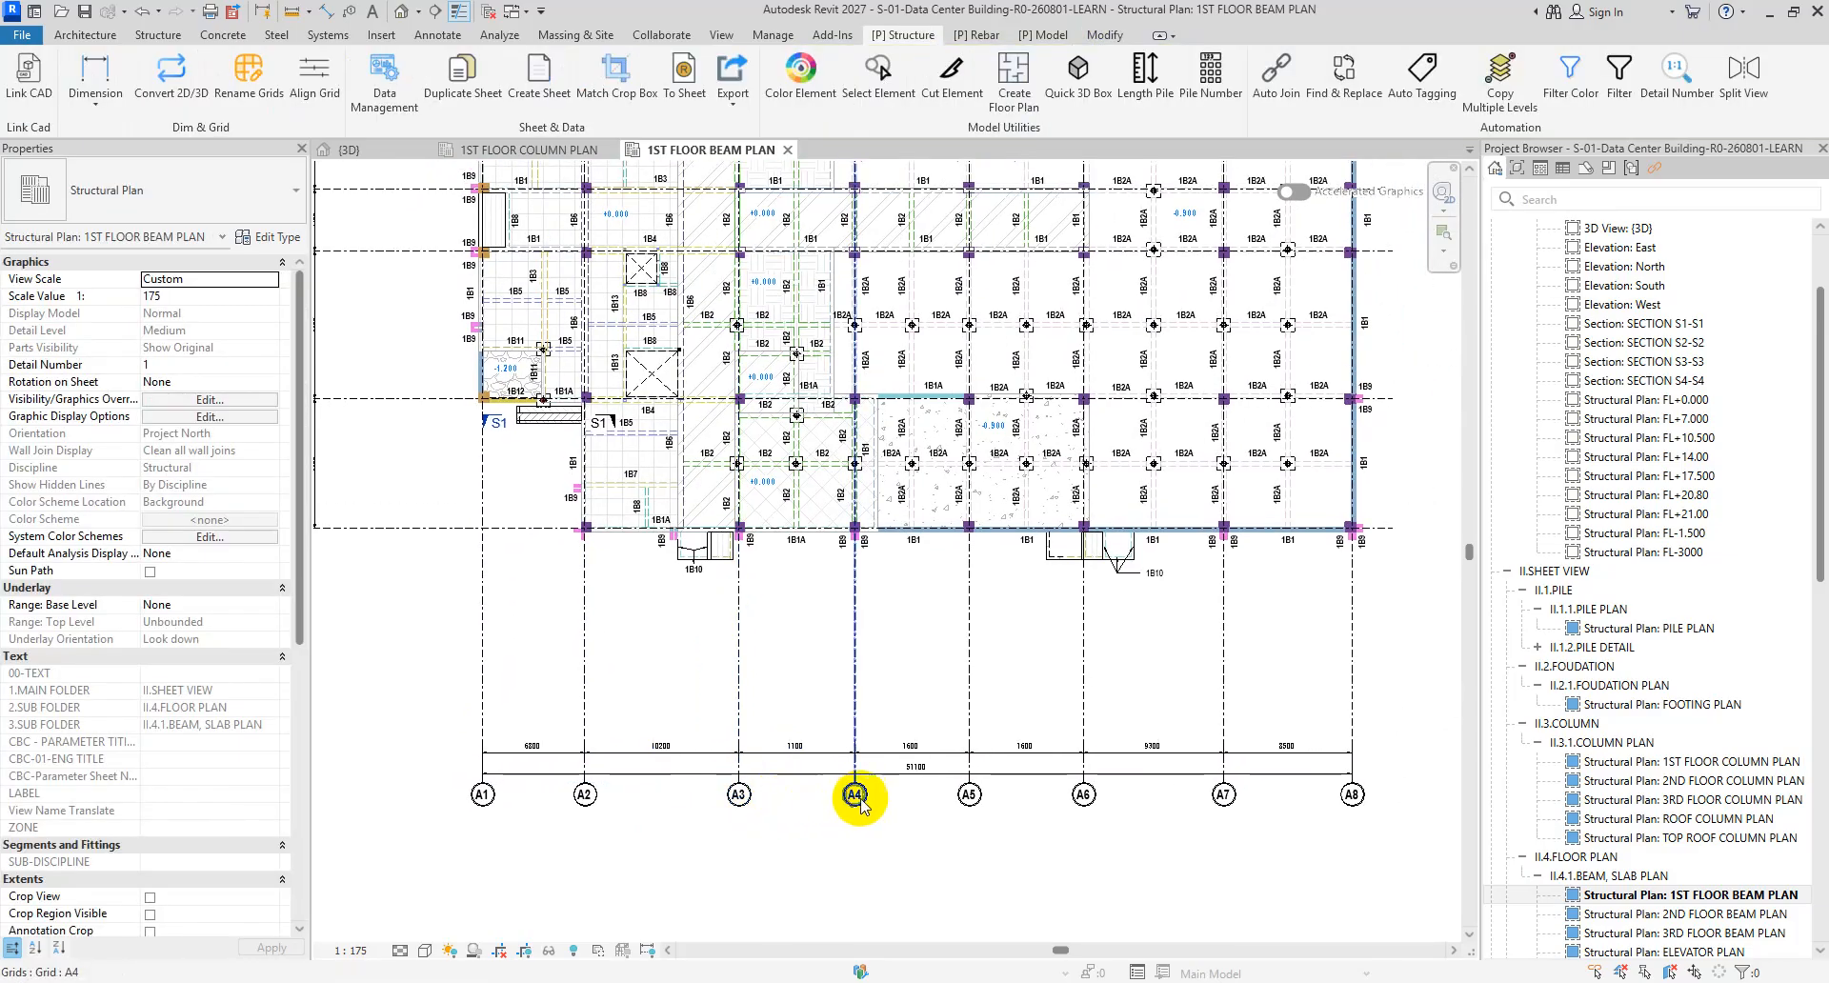
click(860, 803)
scroll(860, 800, up, 1)
middle_drag(932, 800, 895, 778)
key(Escape)
scroll(922, 796, down, 1)
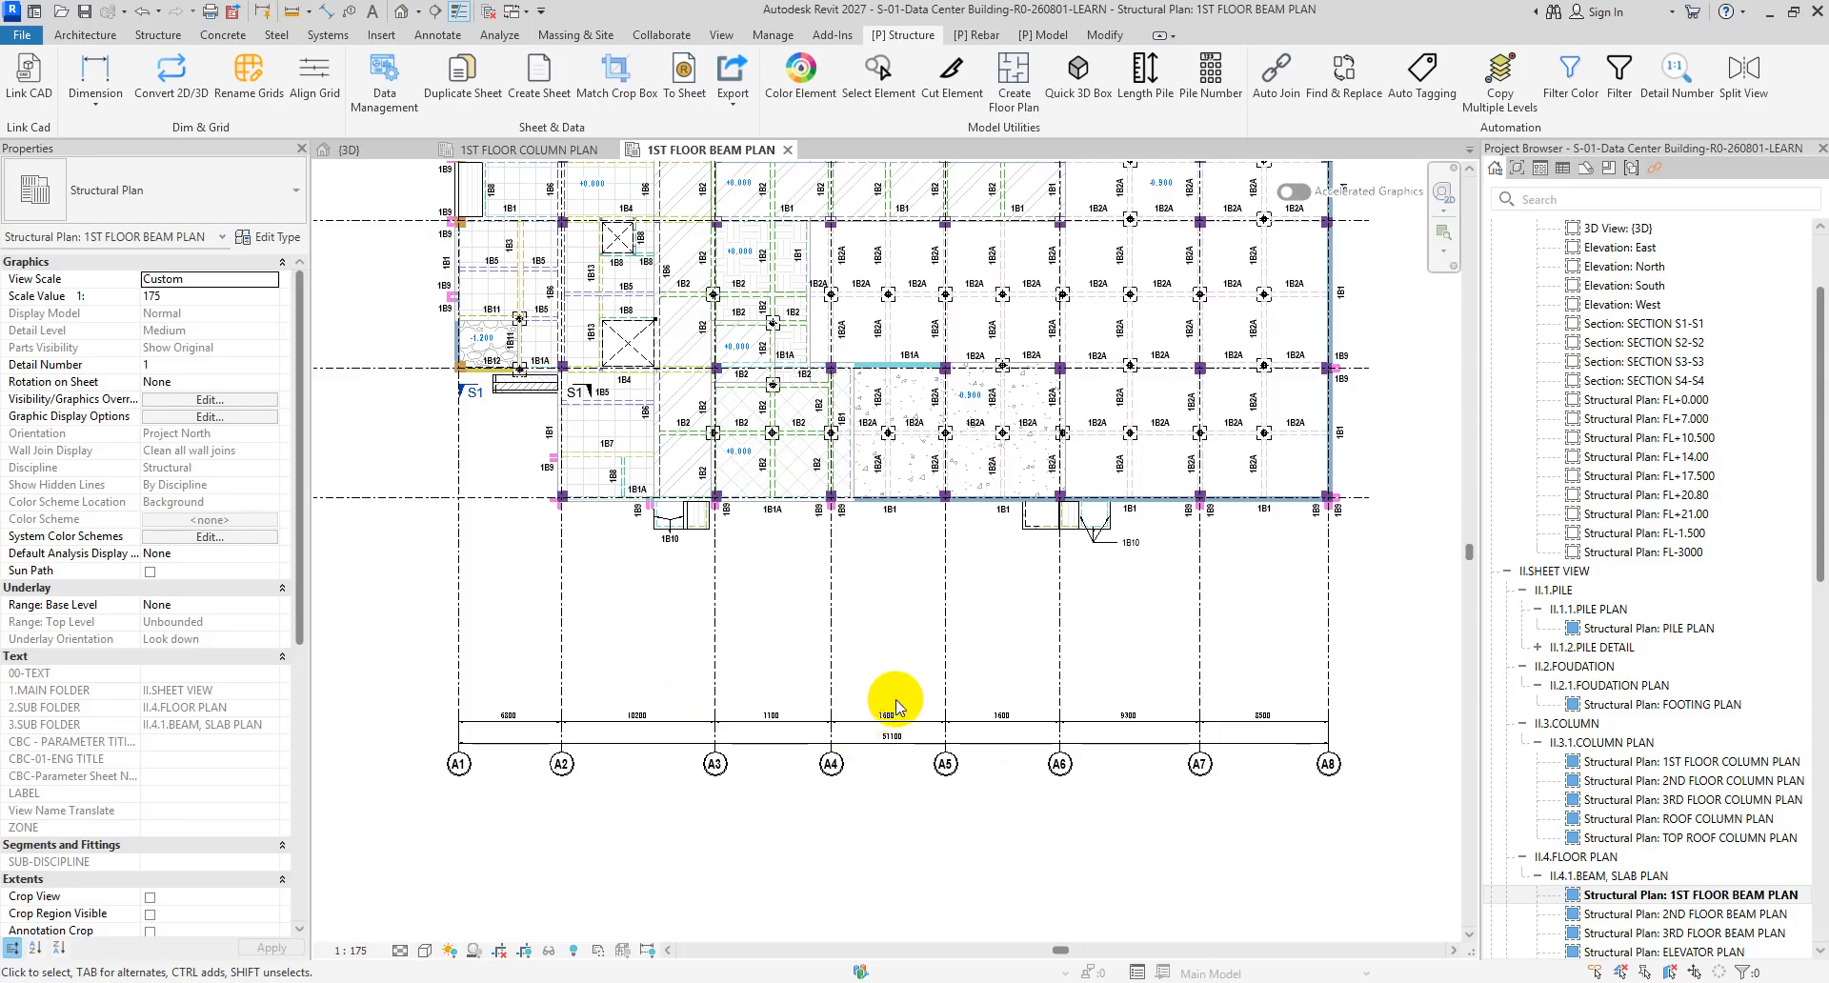
- Select all grid dimension strings of this style visible in the view and delete them
click(888, 725)
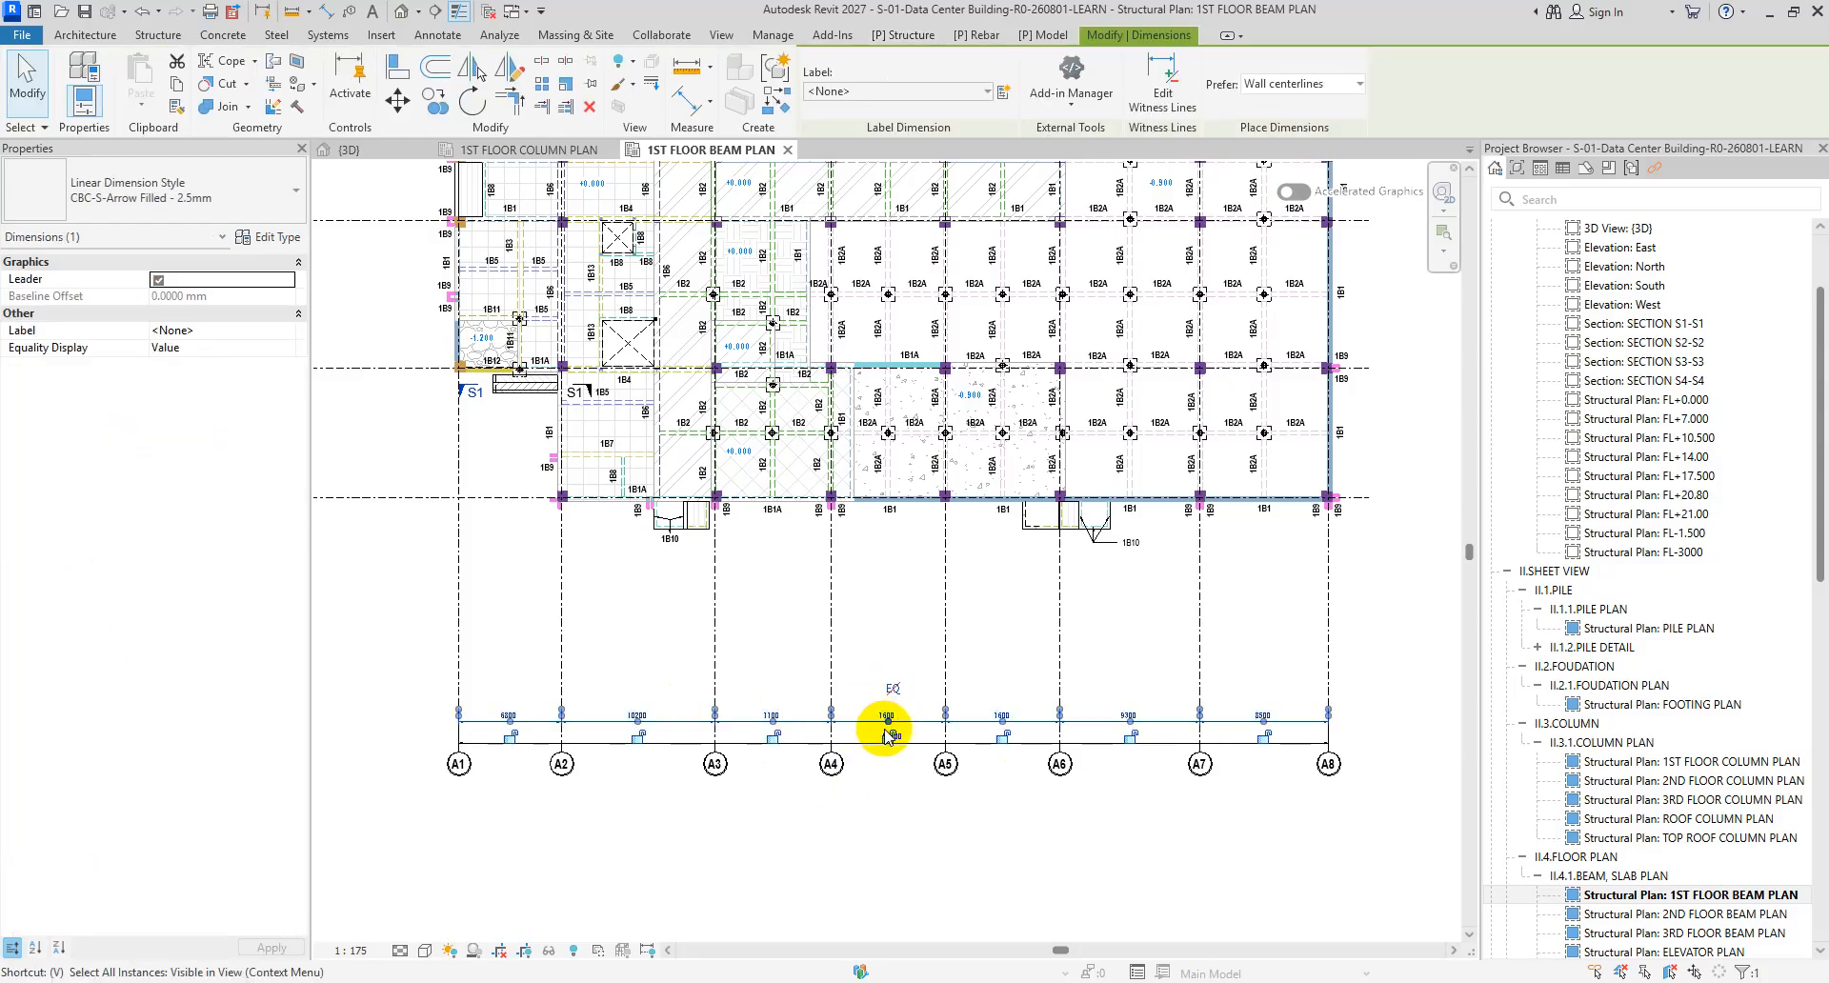
key(space)
key(Delete)
scroll(829, 724, down, 2)
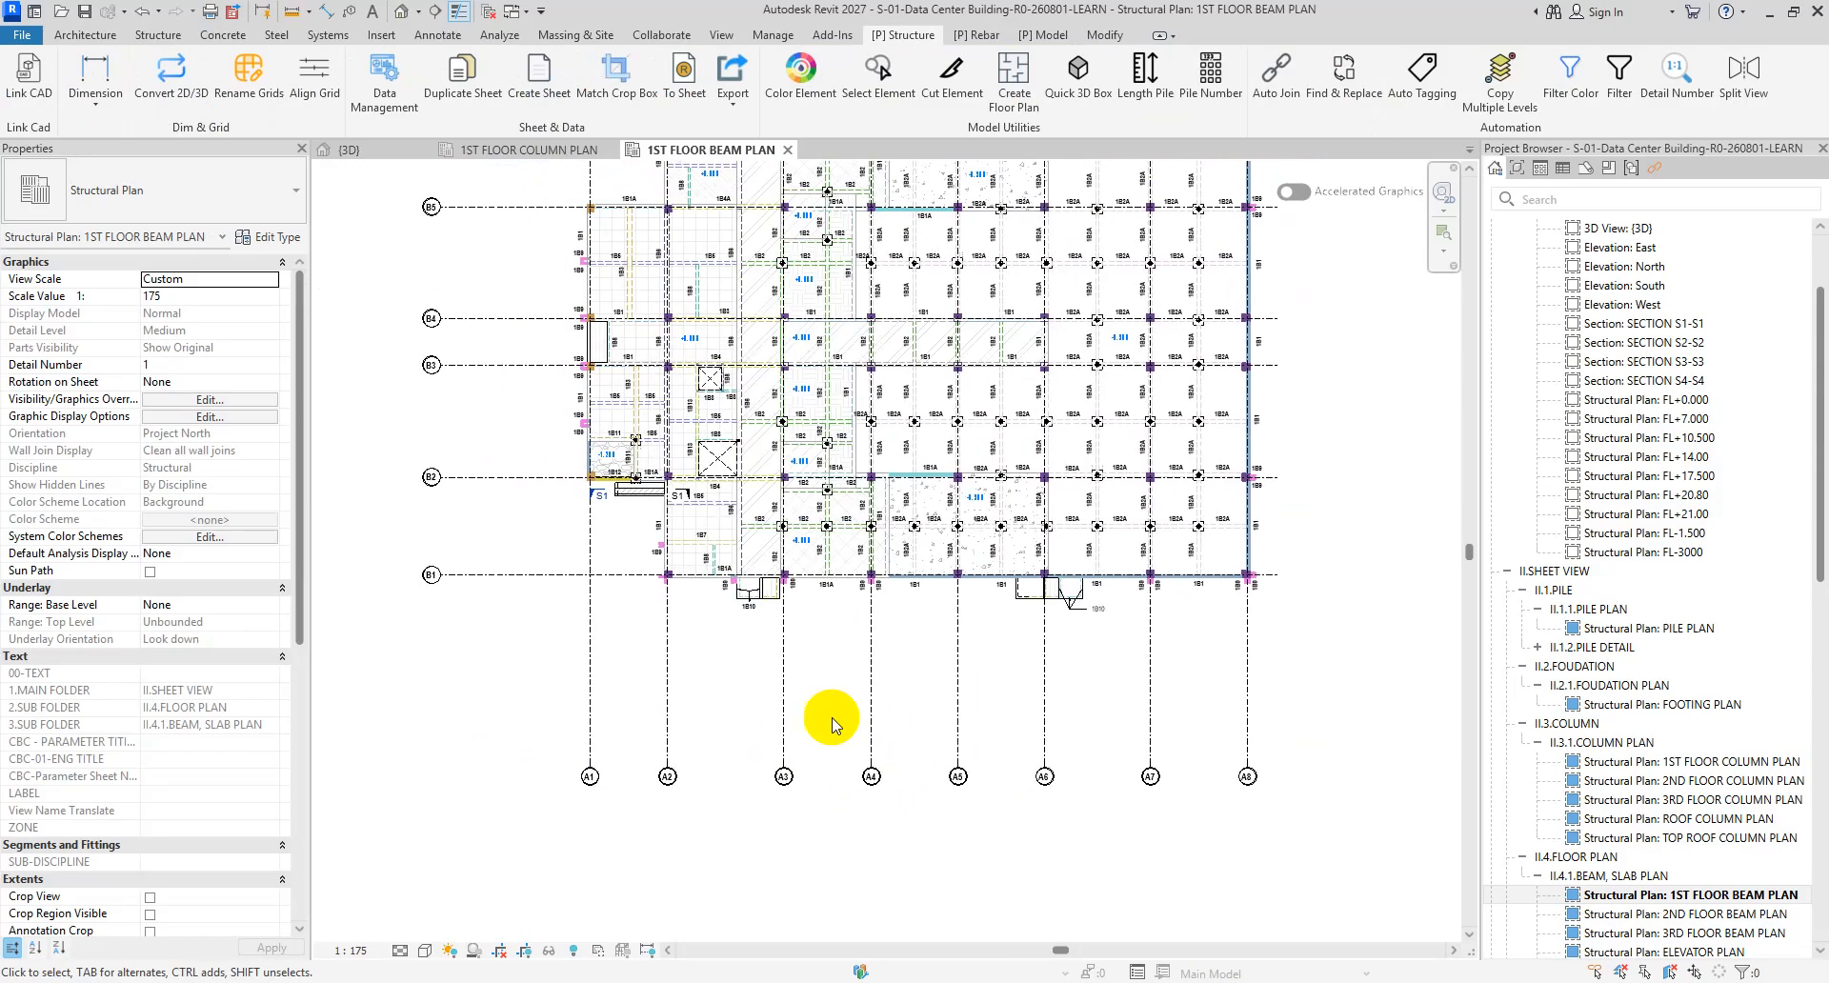
- Check the extent type at the lower end of grid A2
click(736, 735)
scroll(767, 730, up, 2)
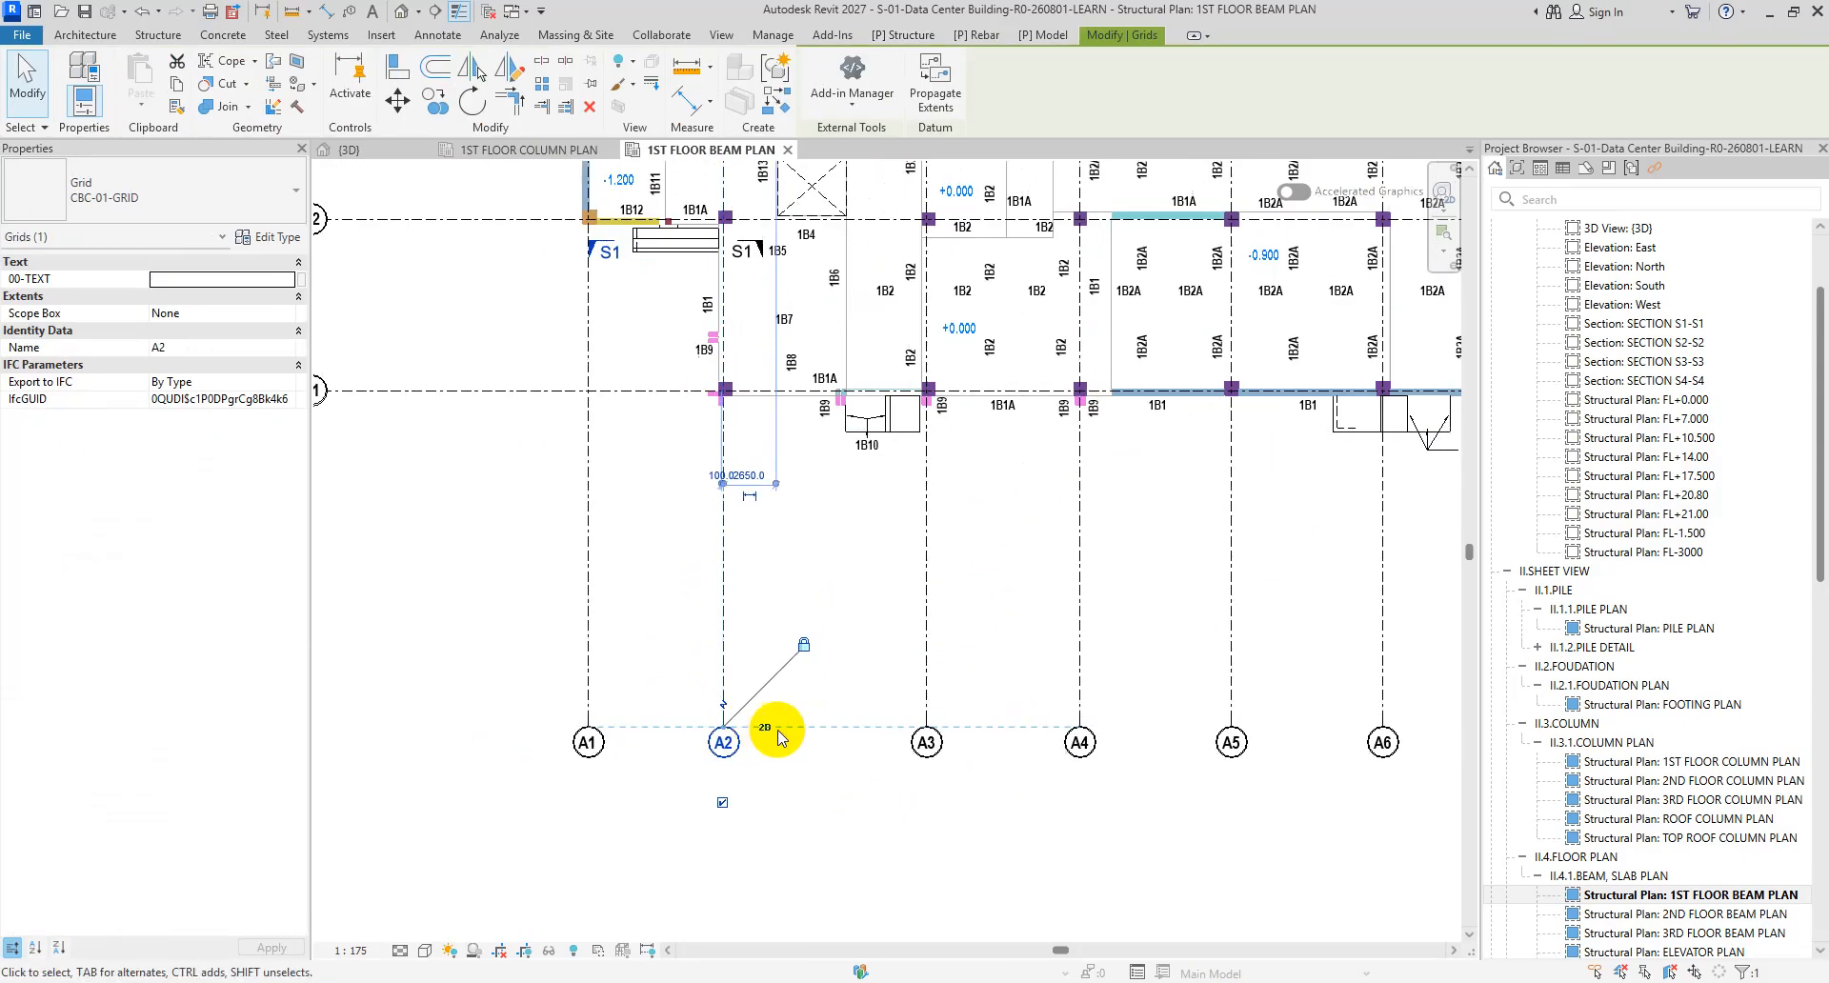
scroll(790, 720, up, 1)
click(795, 715)
scroll(816, 723, down, 3)
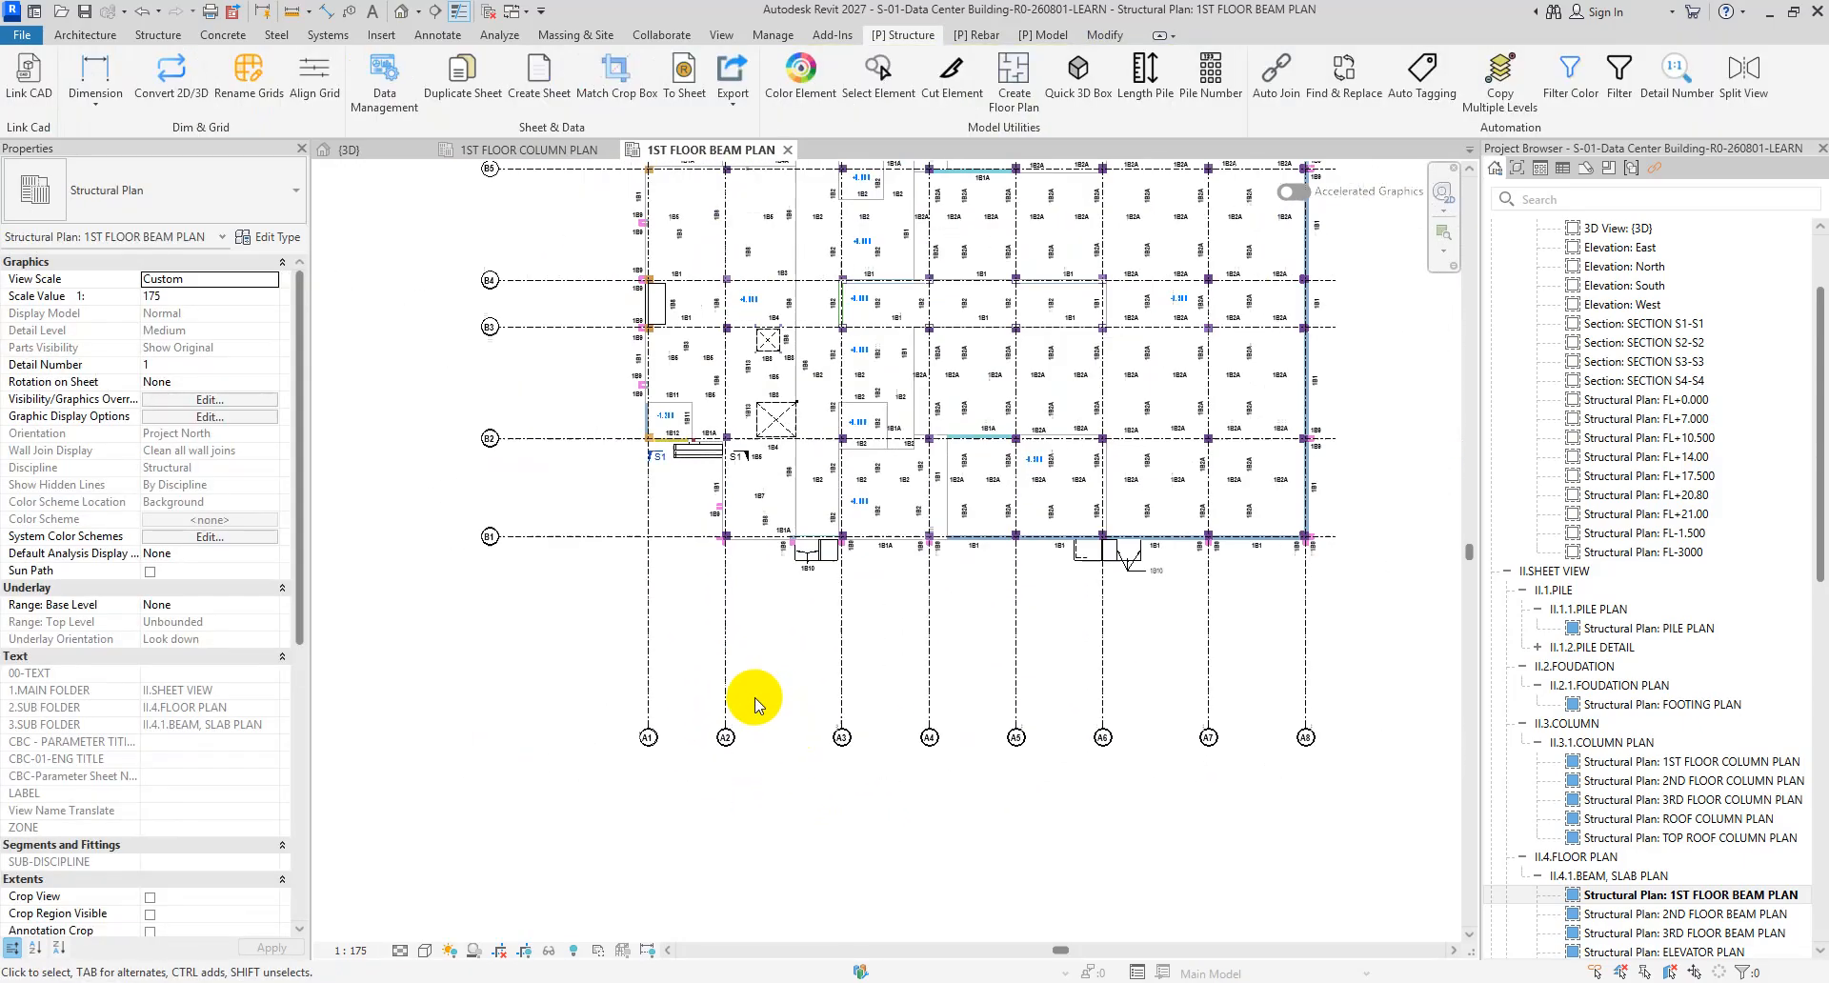
scroll(641, 506, up, 2)
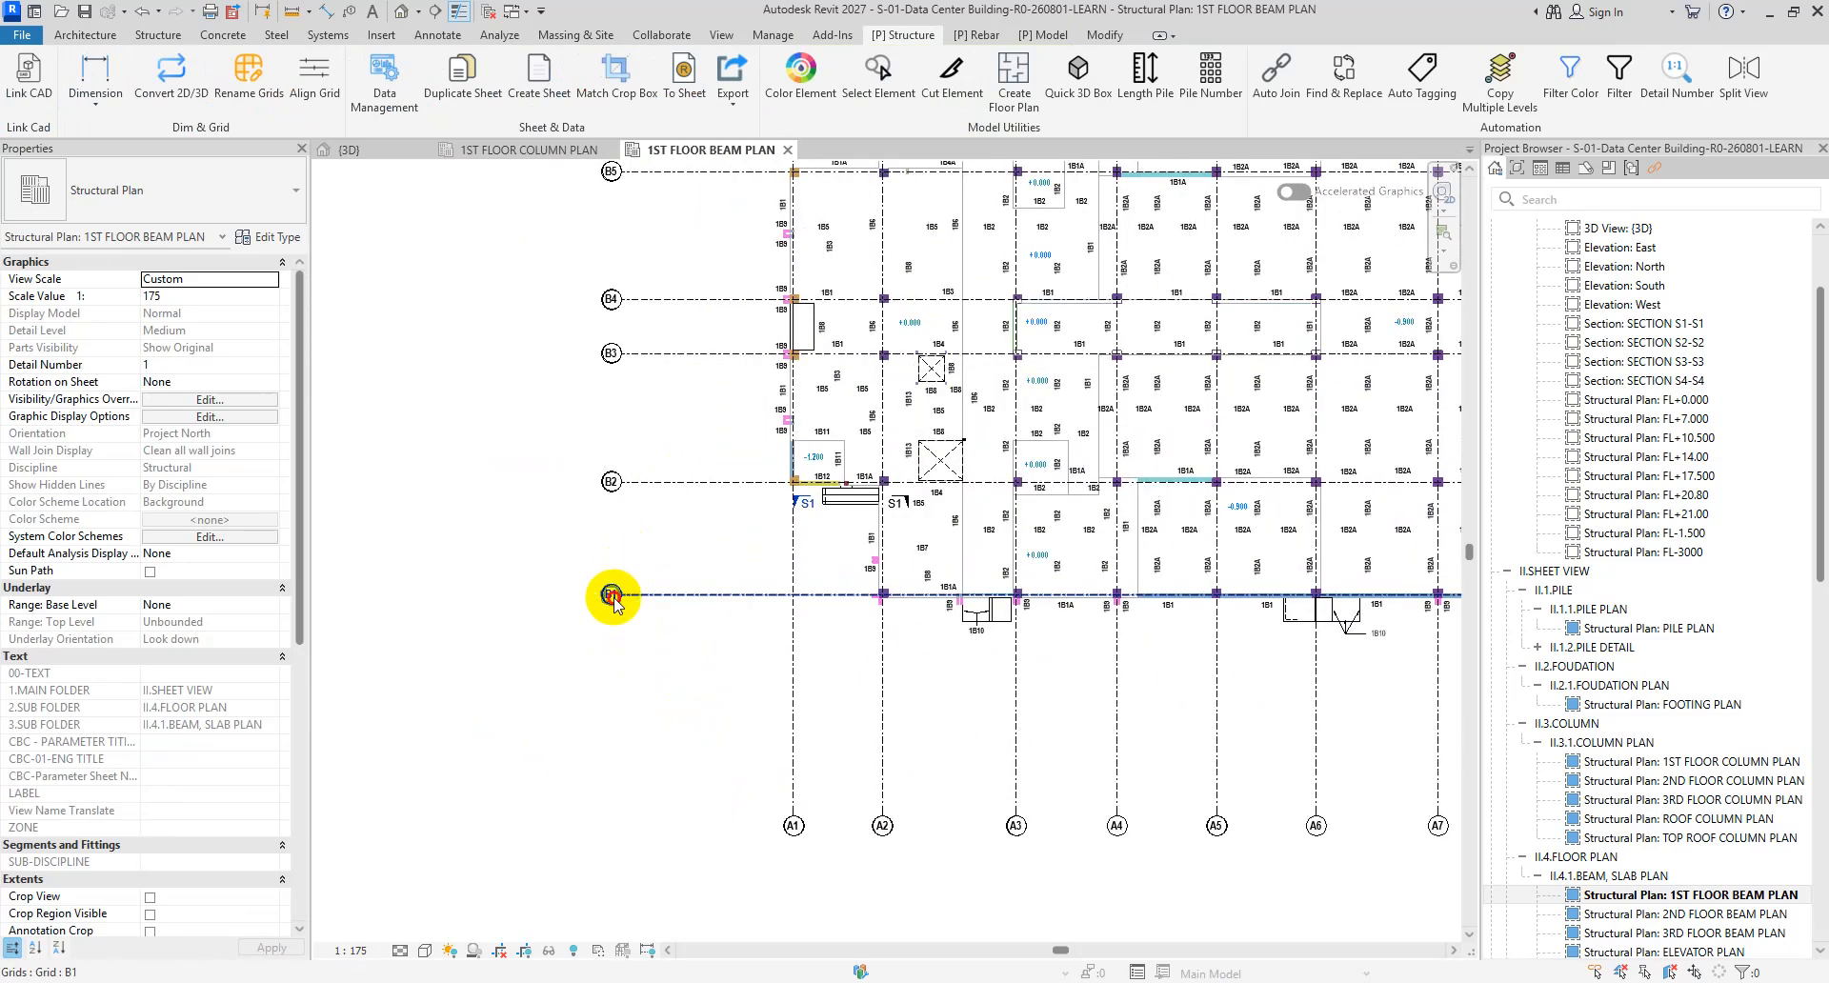
- Check the extent type at the left end of grid B1
click(611, 596)
click(701, 681)
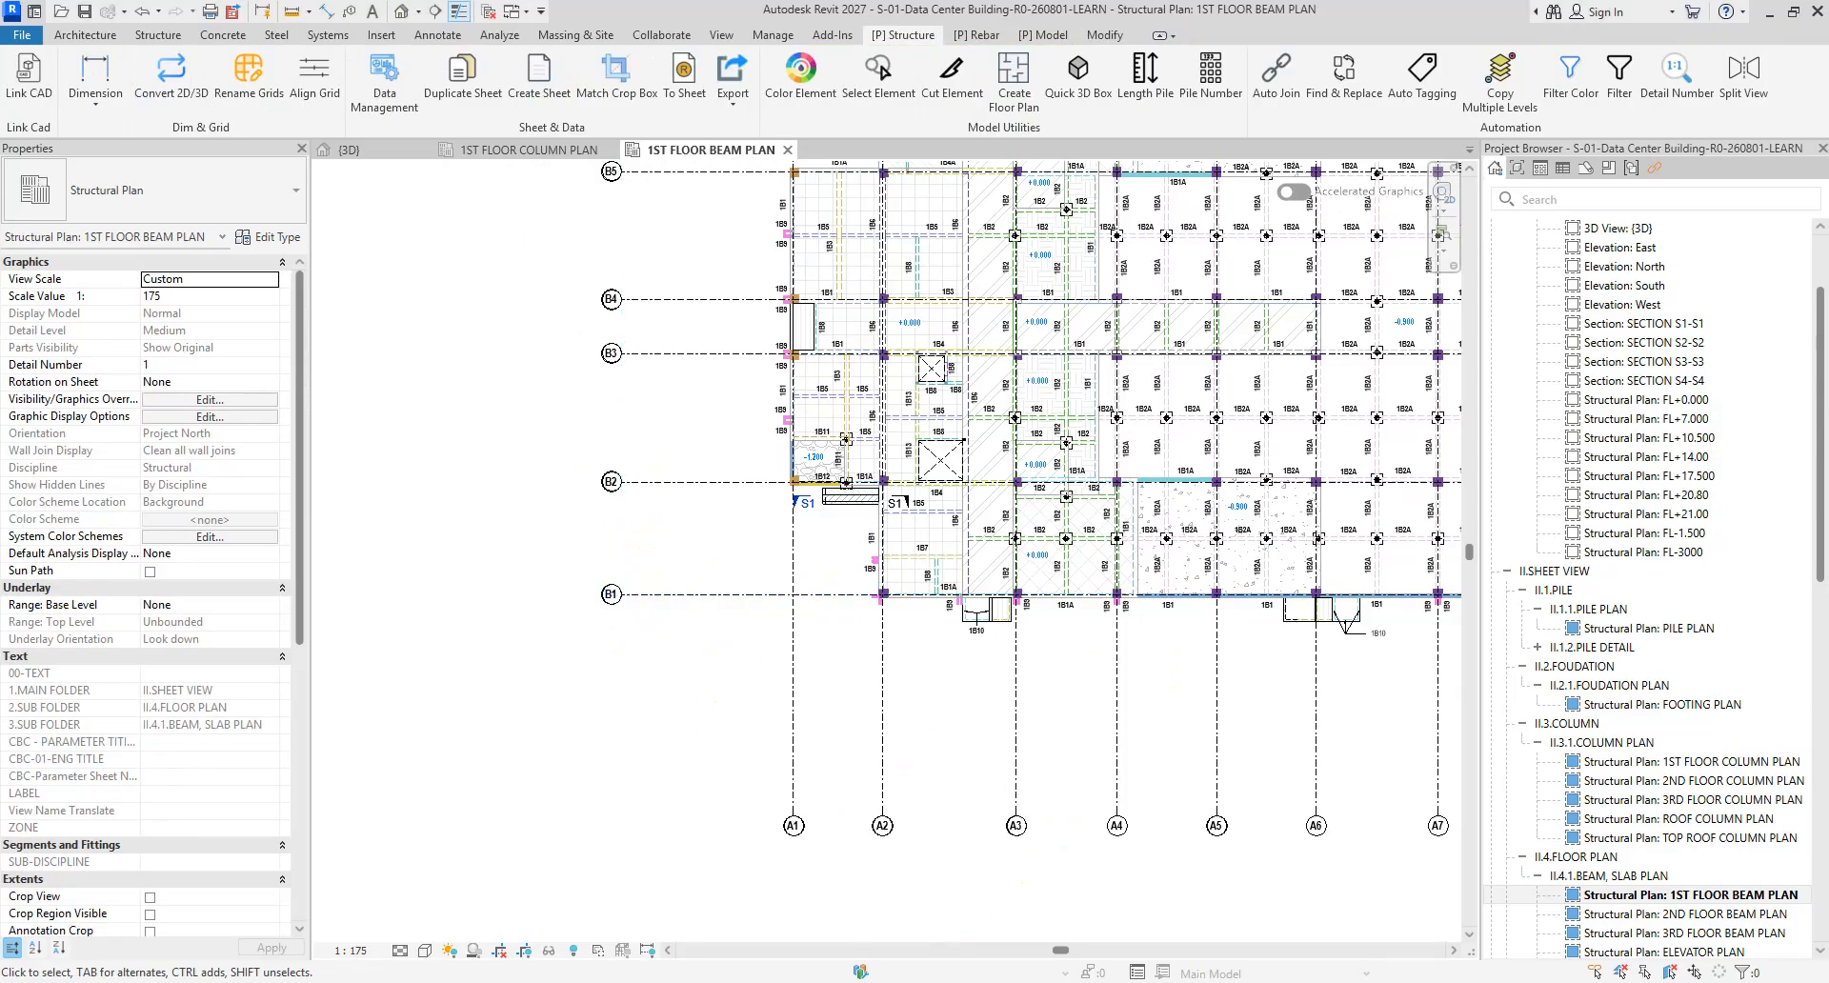
- Switch to the Tec Srun-Factory project's GROUND BEAM PLAN and check the extent type at the lower end of grid 1
mouse_move(1191, 981)
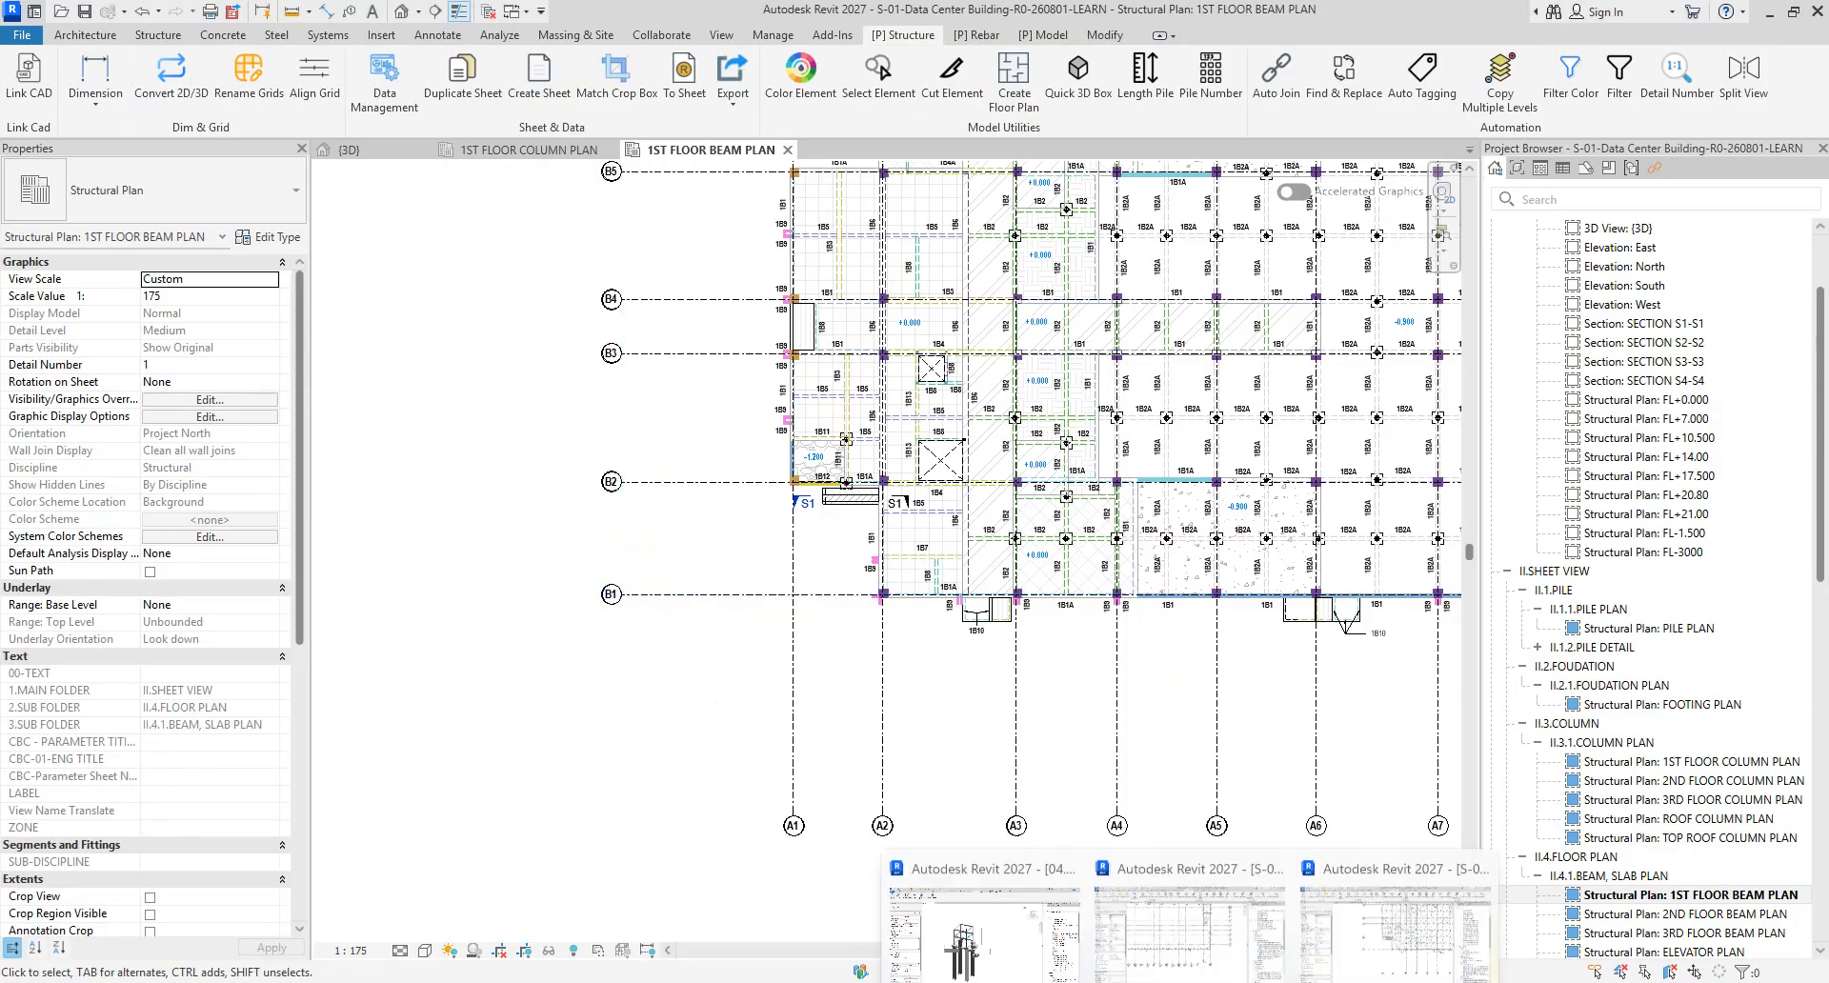
click(1372, 919)
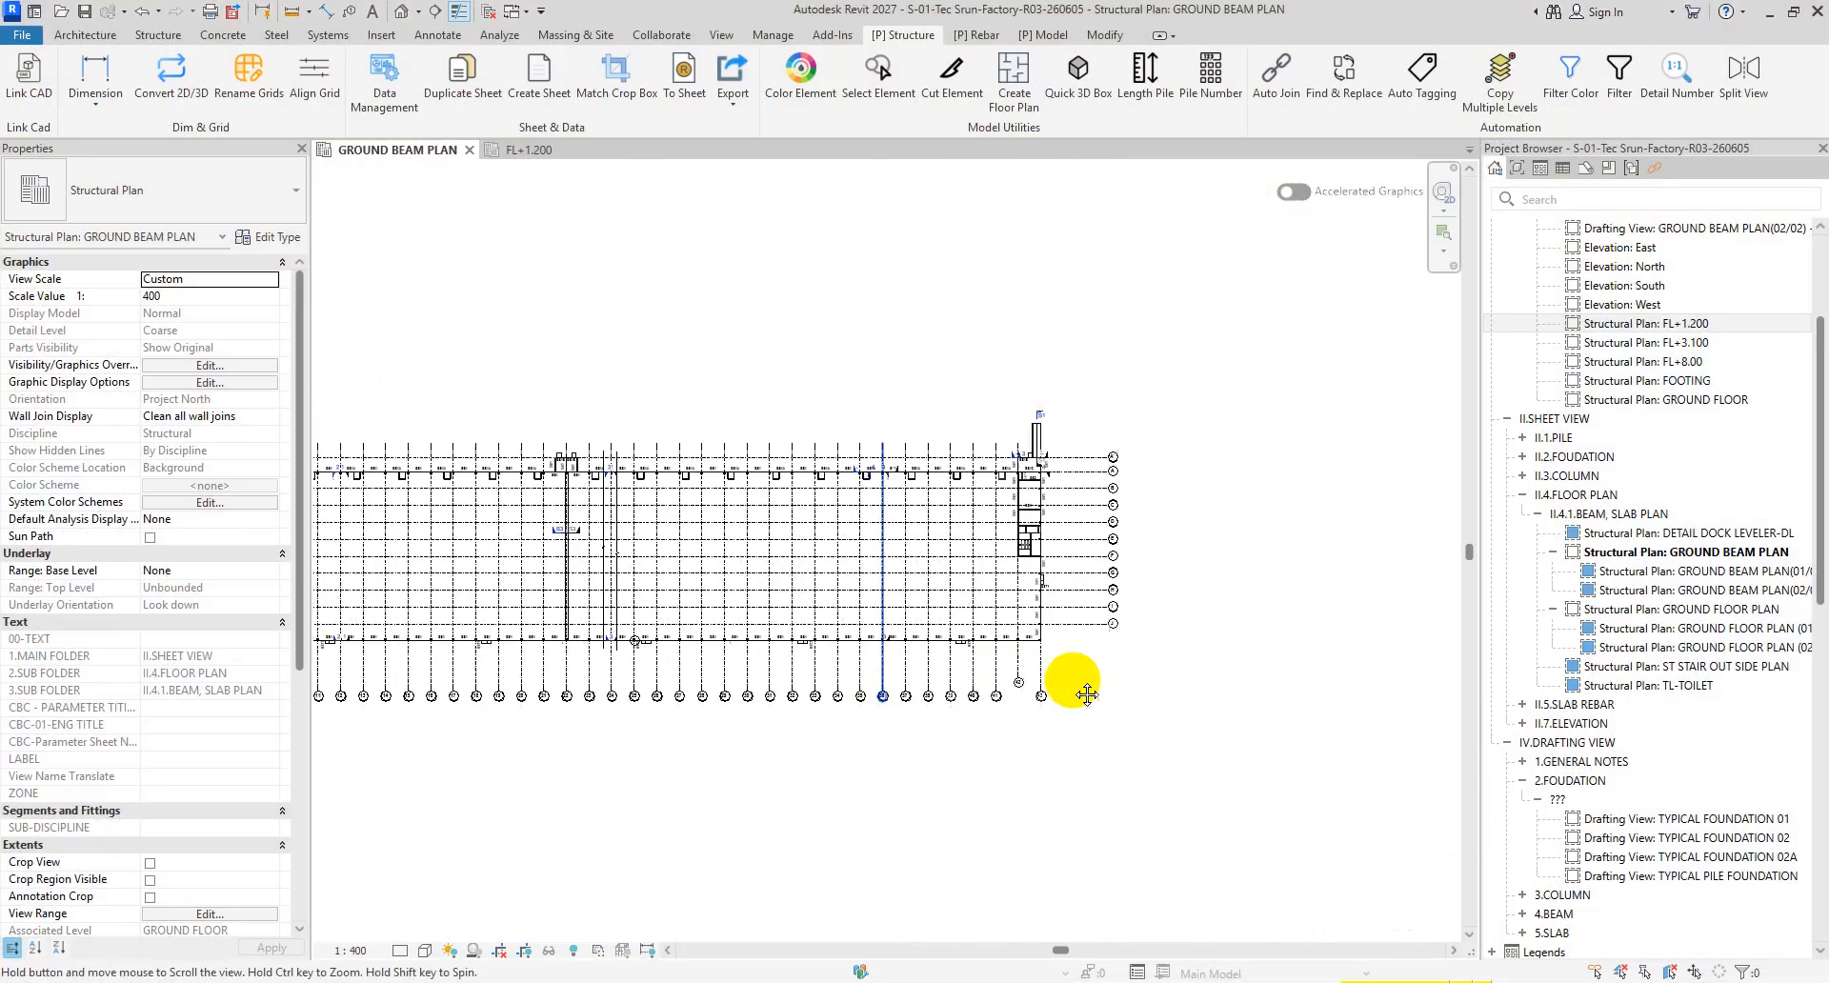
scroll(565, 682, up, 1)
middle_drag(582, 688, 744, 698)
scroll(702, 687, down, 2)
middle_drag(1065, 712, 790, 692)
scroll(1195, 645, up, 3)
middle_drag(1214, 644, 1086, 661)
middle_drag(725, 719, 1024, 678)
scroll(660, 708, down, 1)
middle_drag(660, 707, 1097, 695)
middle_drag(711, 685, 830, 685)
middle_drag(733, 712, 908, 724)
scroll(523, 674, up, 2)
click(511, 657)
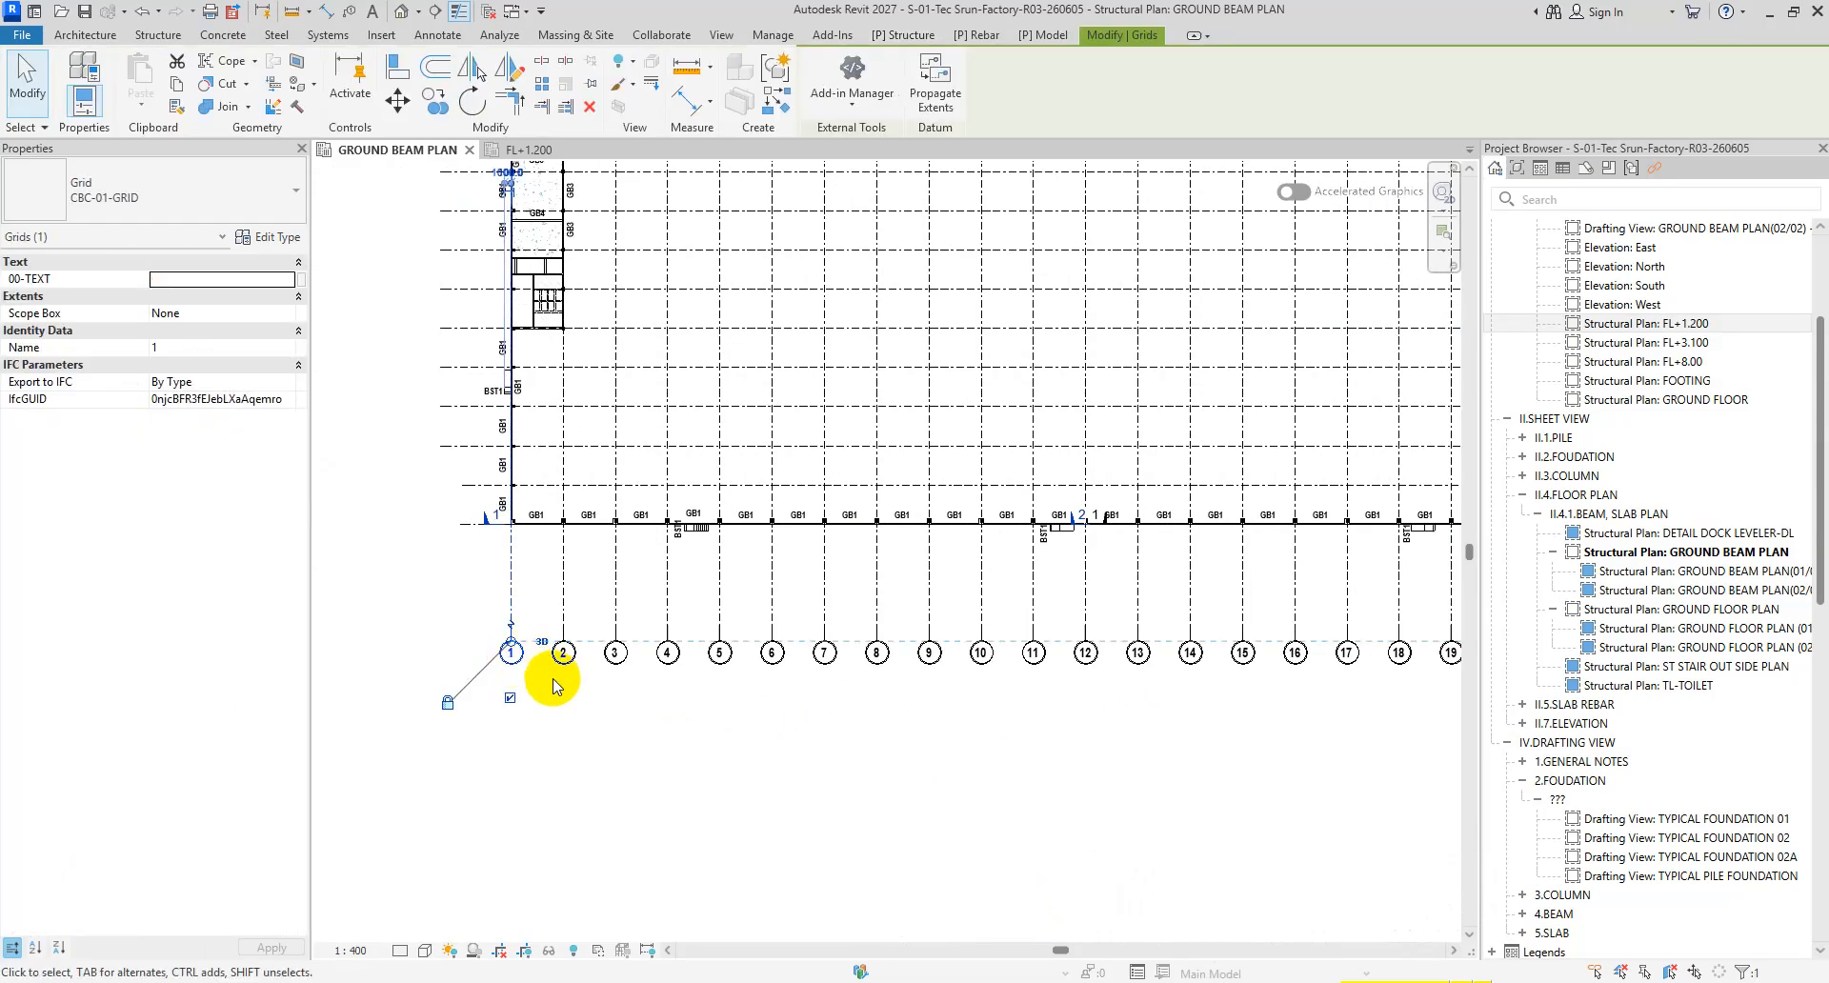
middle_drag(588, 689, 560, 703)
key(Escape)
- Examine the lower ends of the numbered grids across the plan and recheck the extent type of grid 1
scroll(952, 714, down, 1)
middle_drag(1264, 728, 888, 721)
middle_drag(1339, 724, 641, 709)
scroll(1114, 647, up, 2)
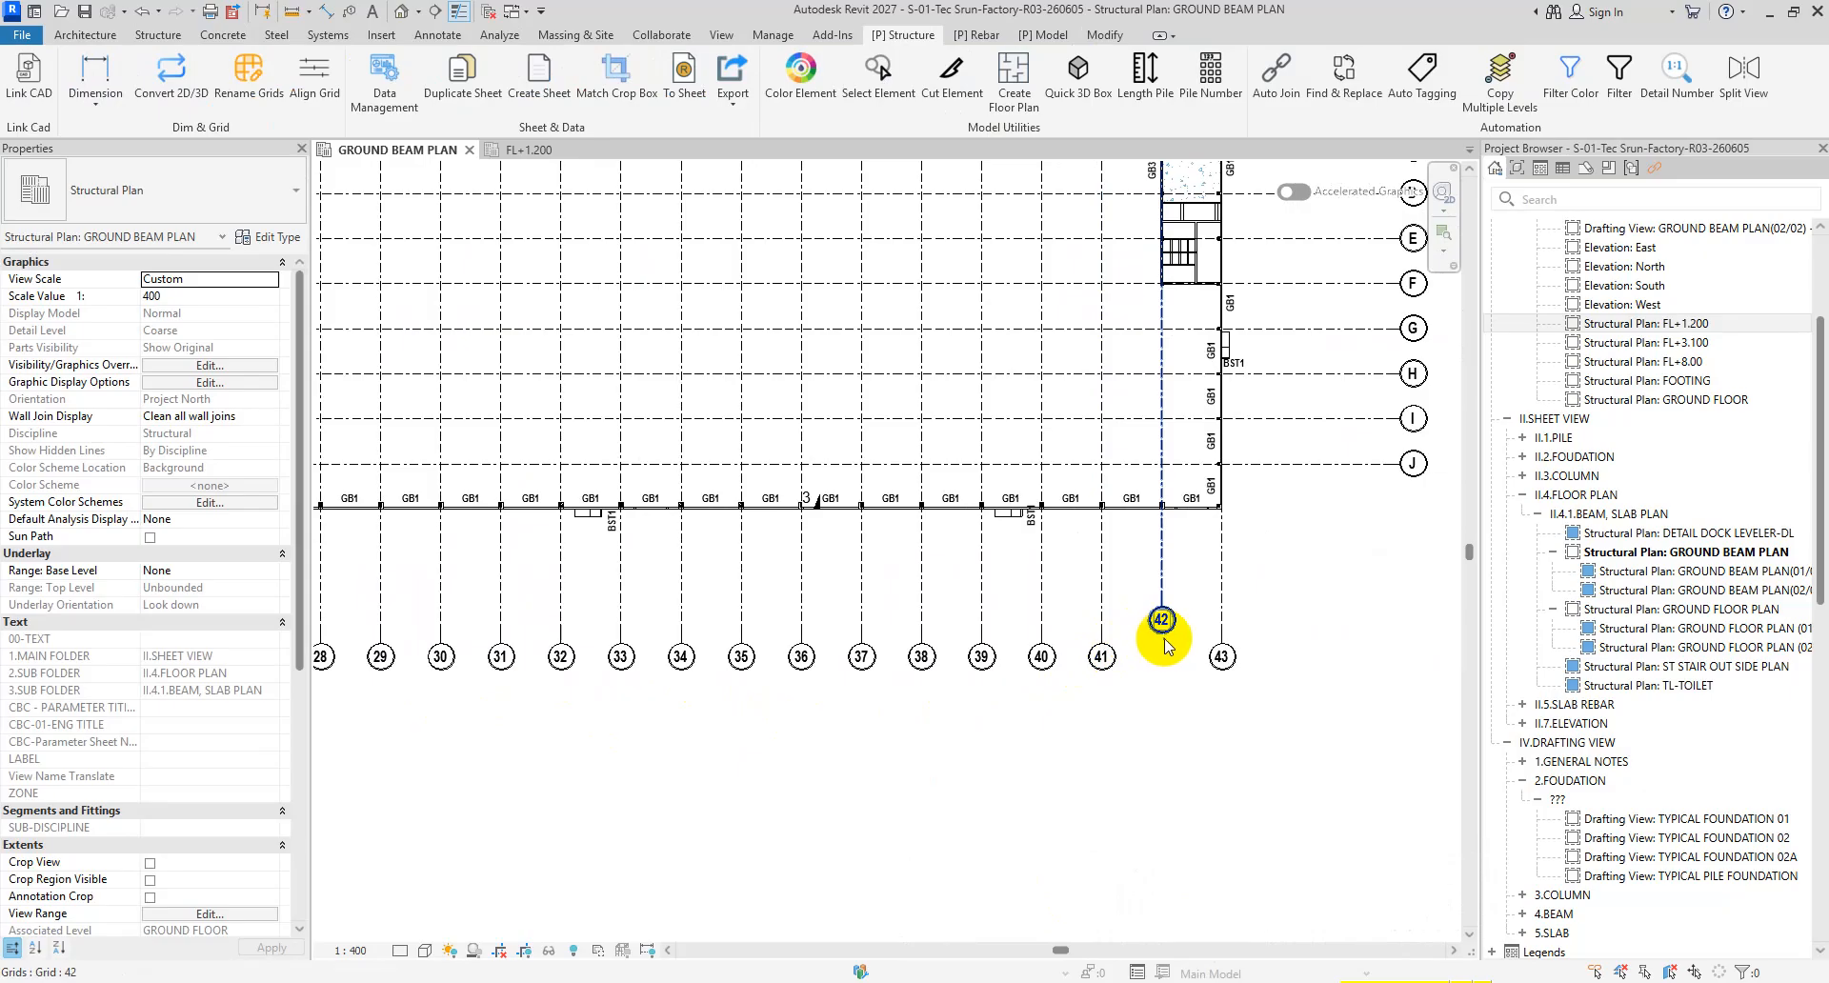
scroll(1166, 646, down, 3)
middle_drag(1156, 762, 952, 688)
scroll(645, 664, up, 3)
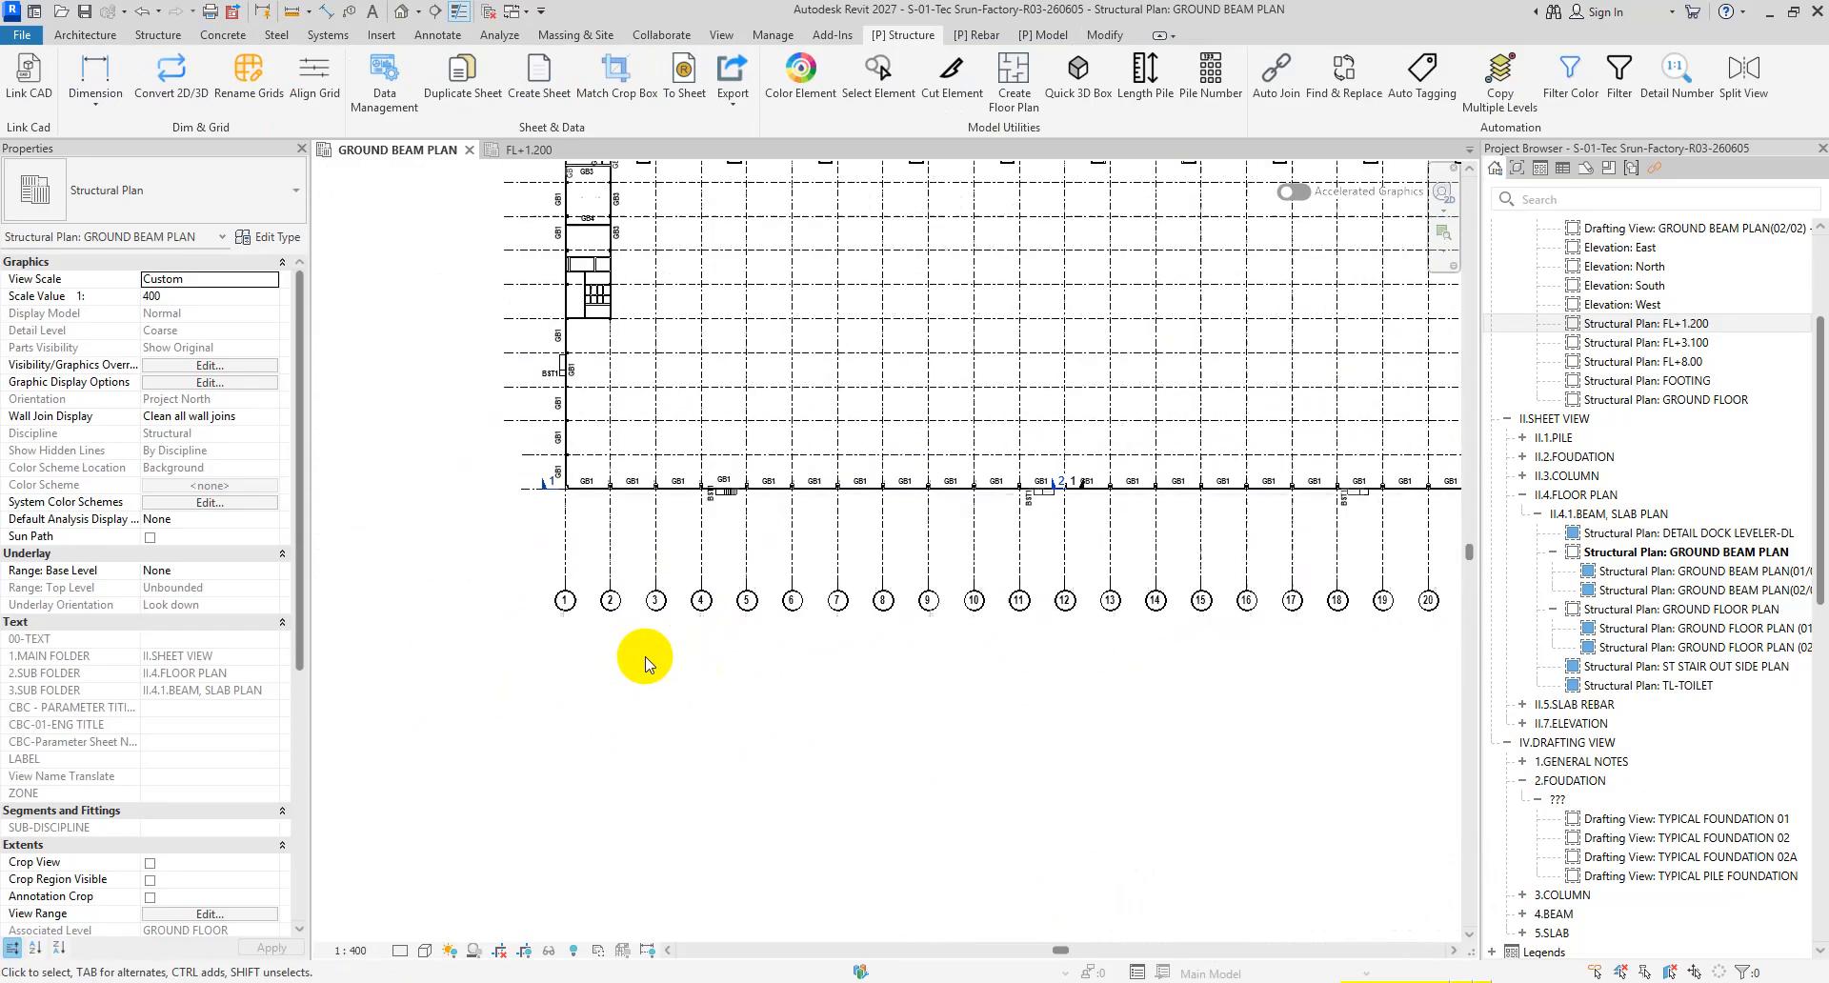
click(566, 608)
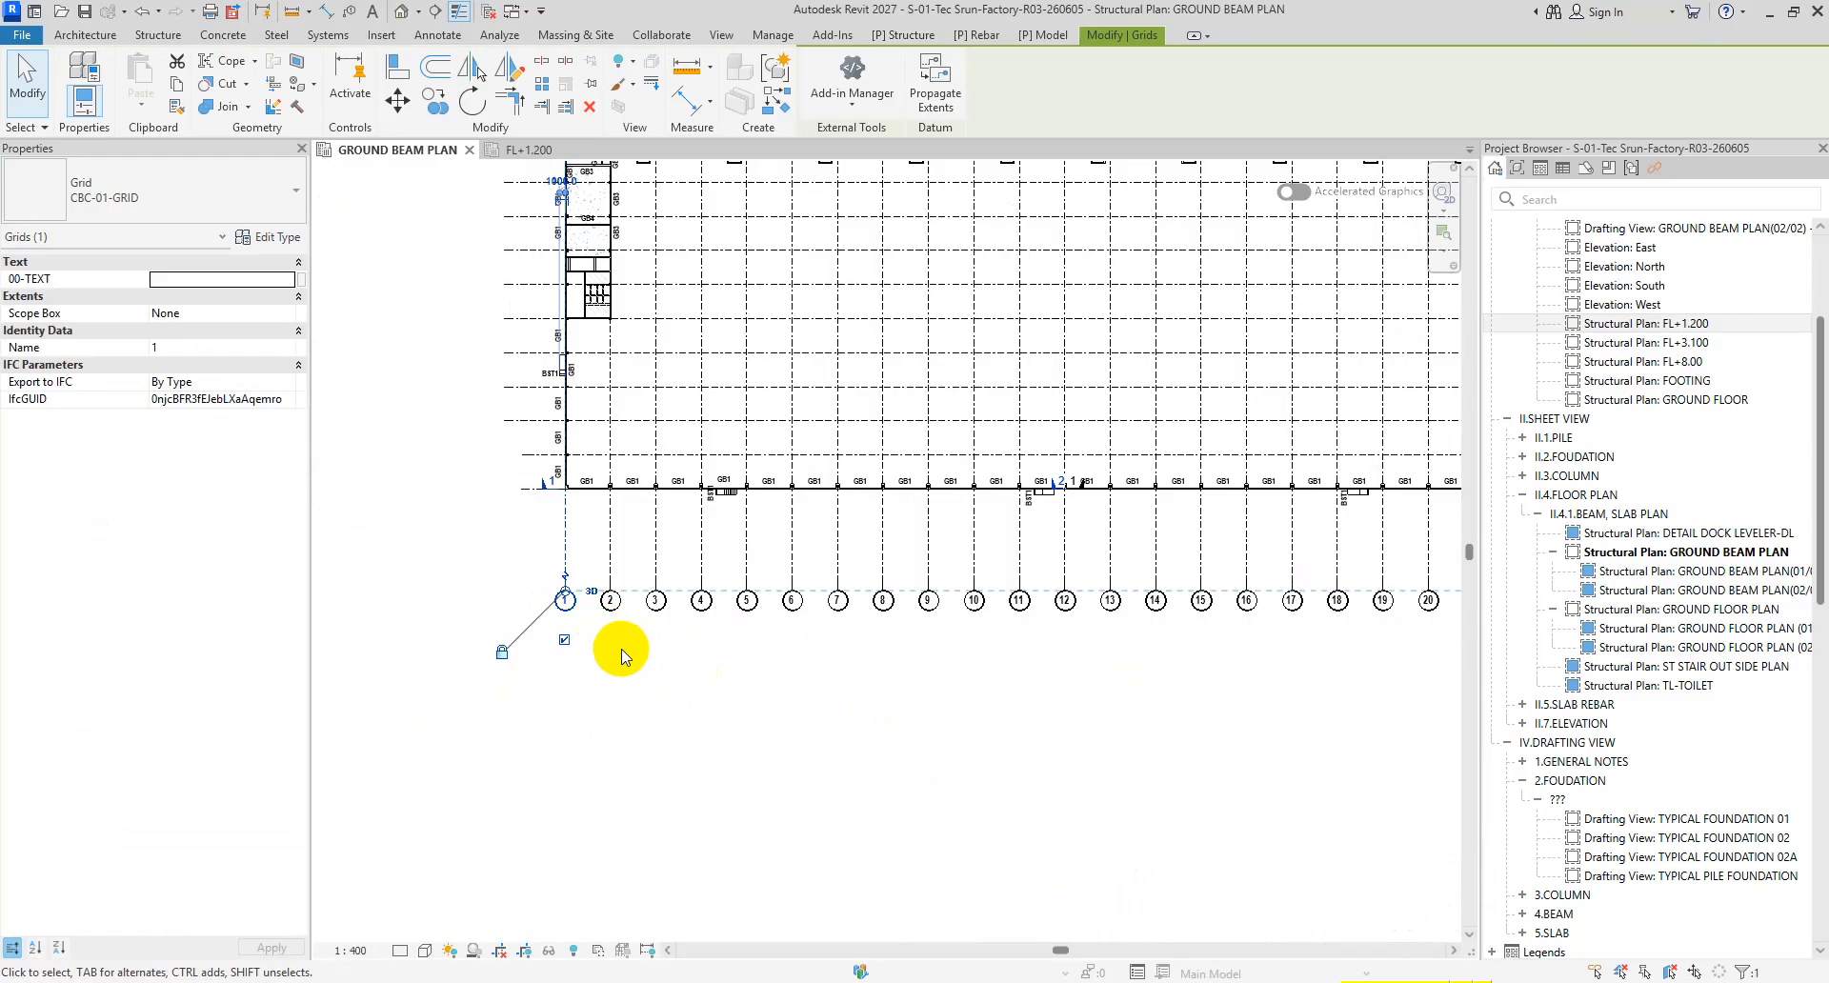
scroll(667, 657, down, 3)
middle_drag(733, 658, 840, 690)
click(986, 733)
- Return to the Data Center project's 1ST FLOOR BEAM PLAN and convert all visible grids to 2D extents
mouse_move(1200, 979)
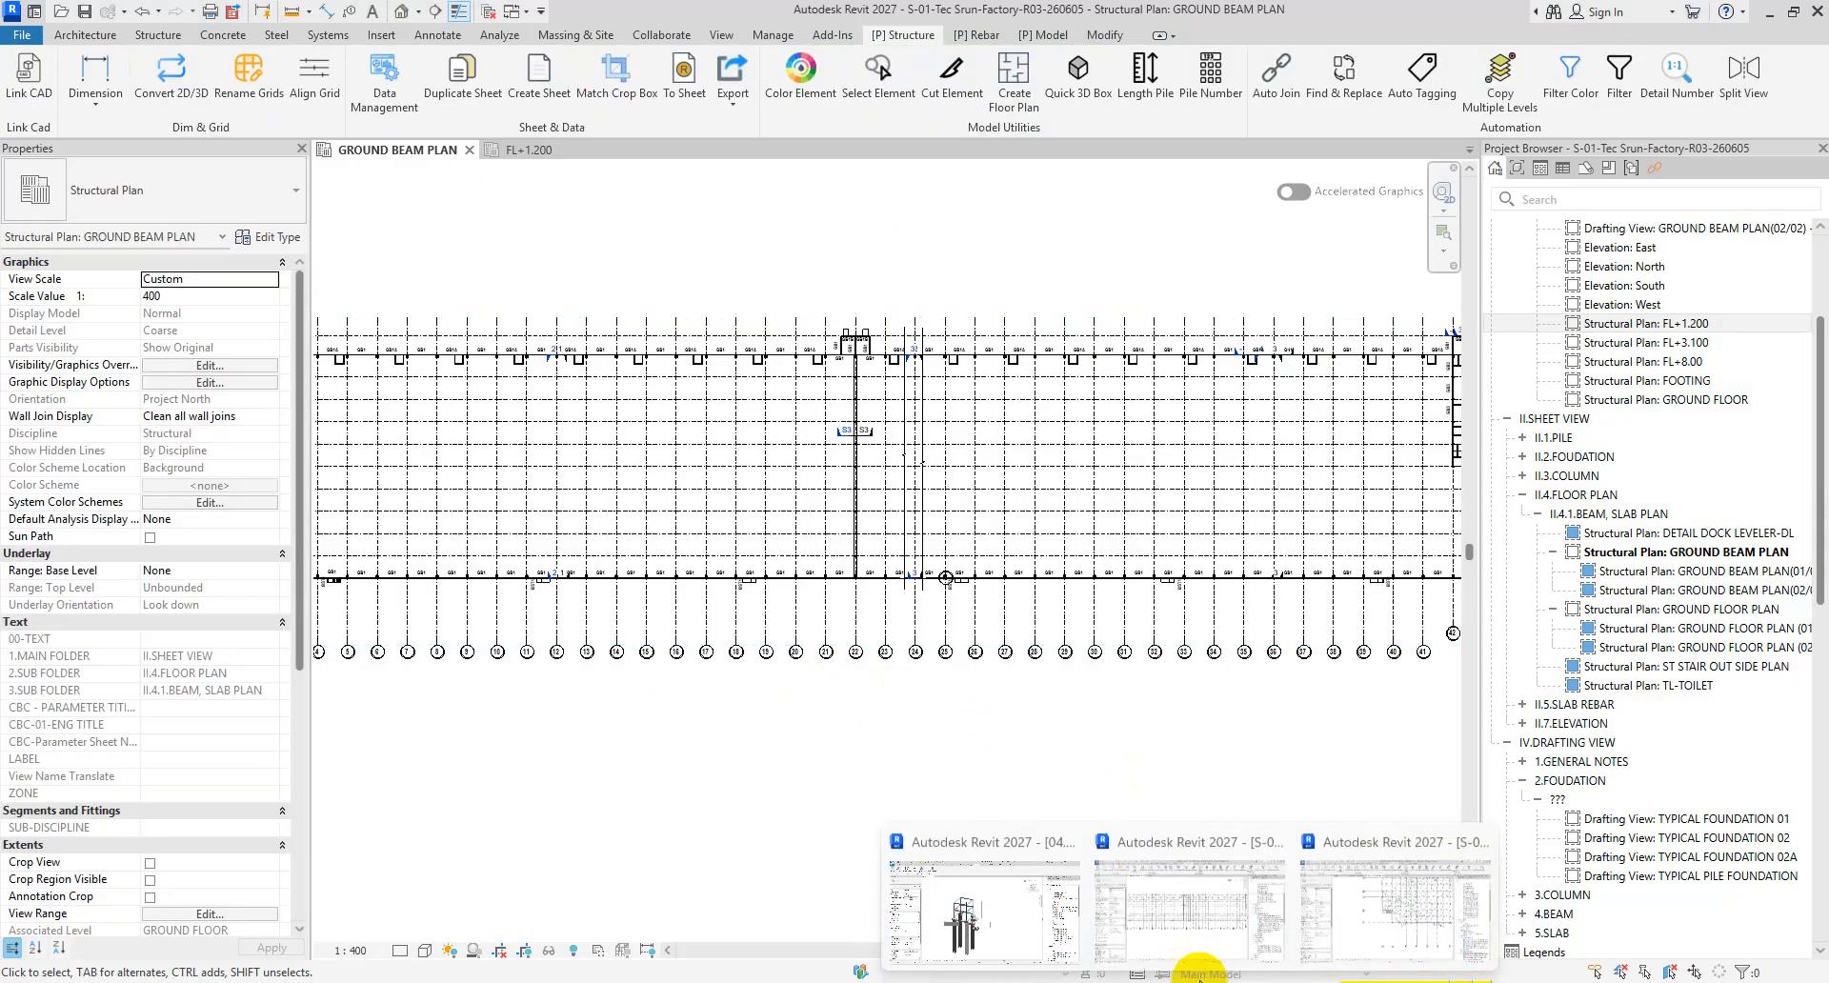
click(1198, 930)
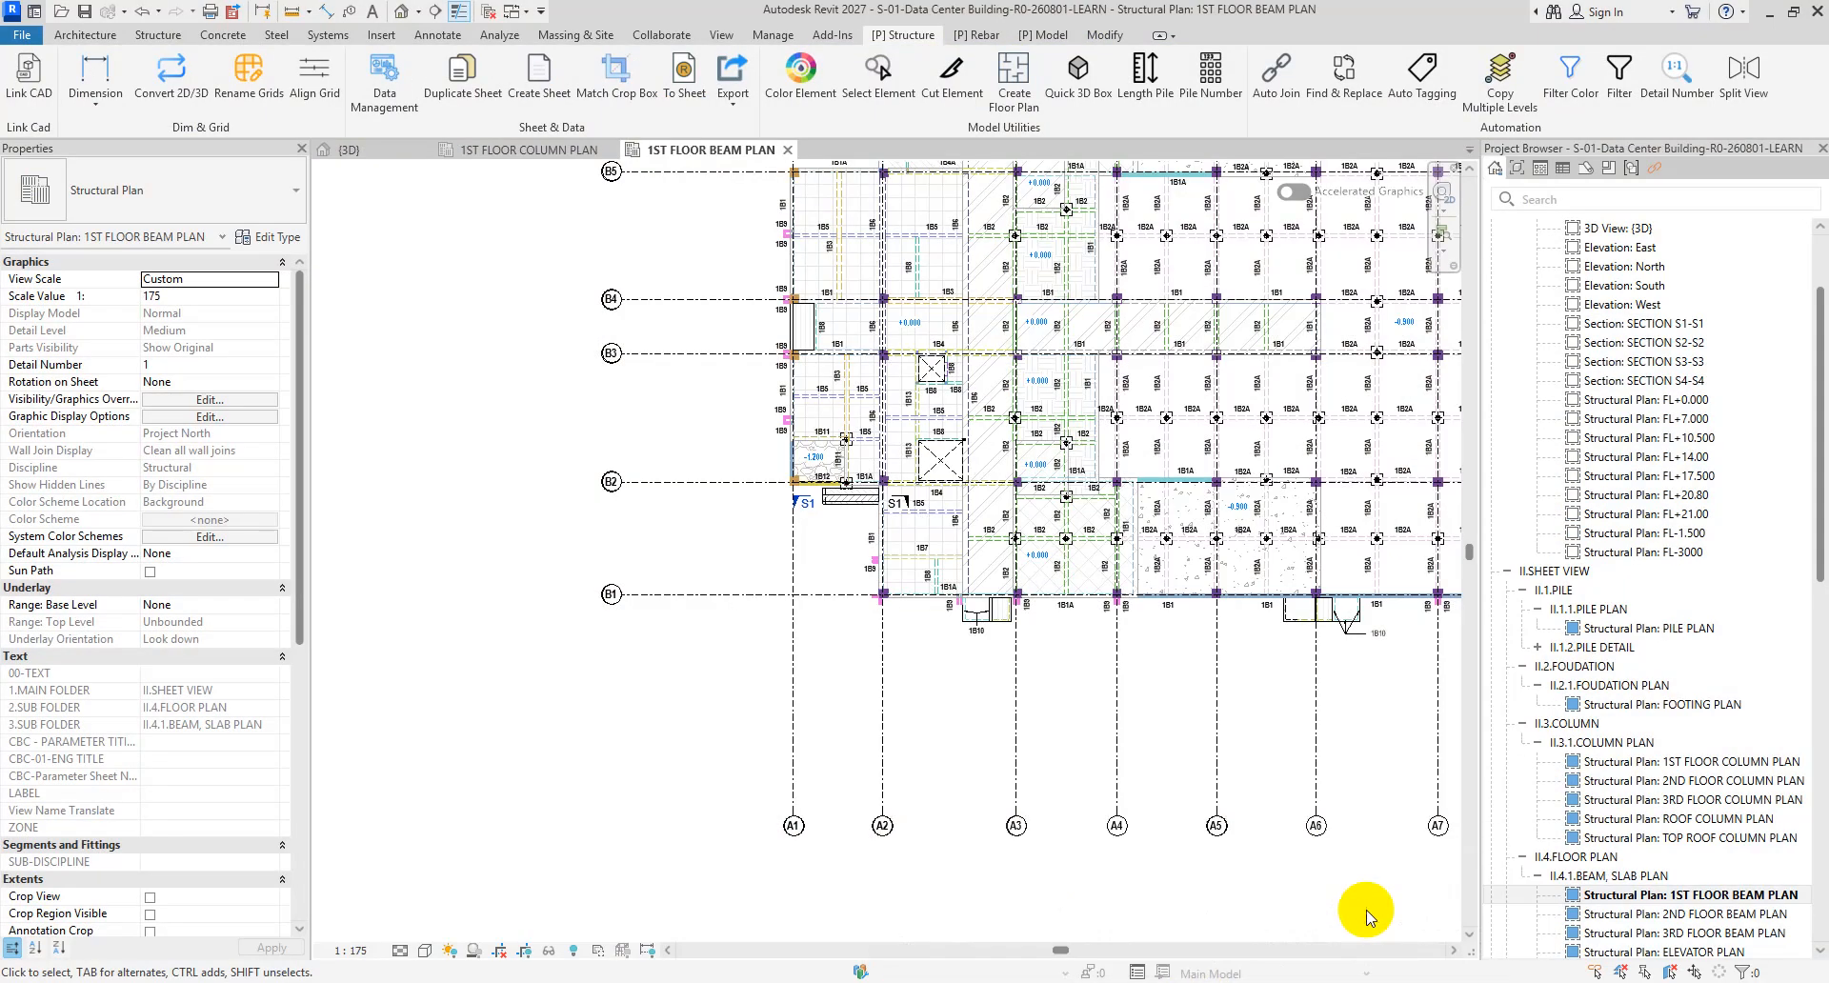
scroll(1086, 867, down, 4)
scroll(955, 837, up, 3)
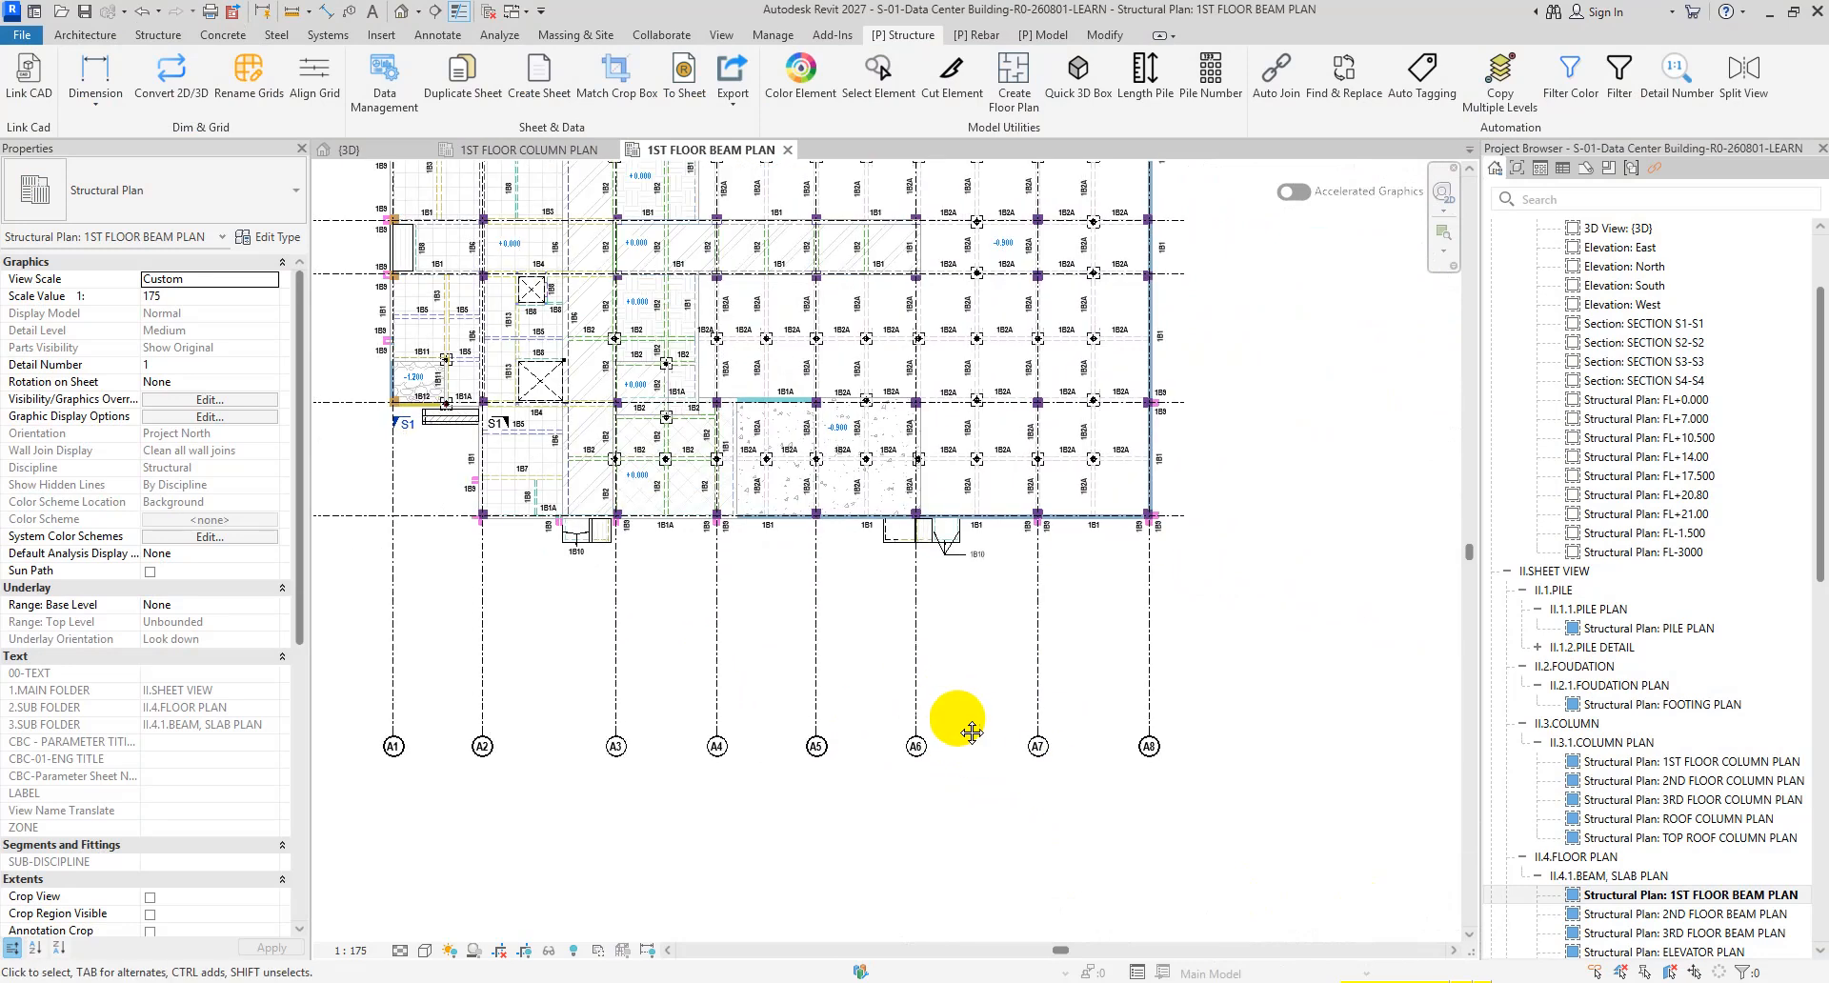
middle_drag(943, 663, 985, 678)
click(913, 36)
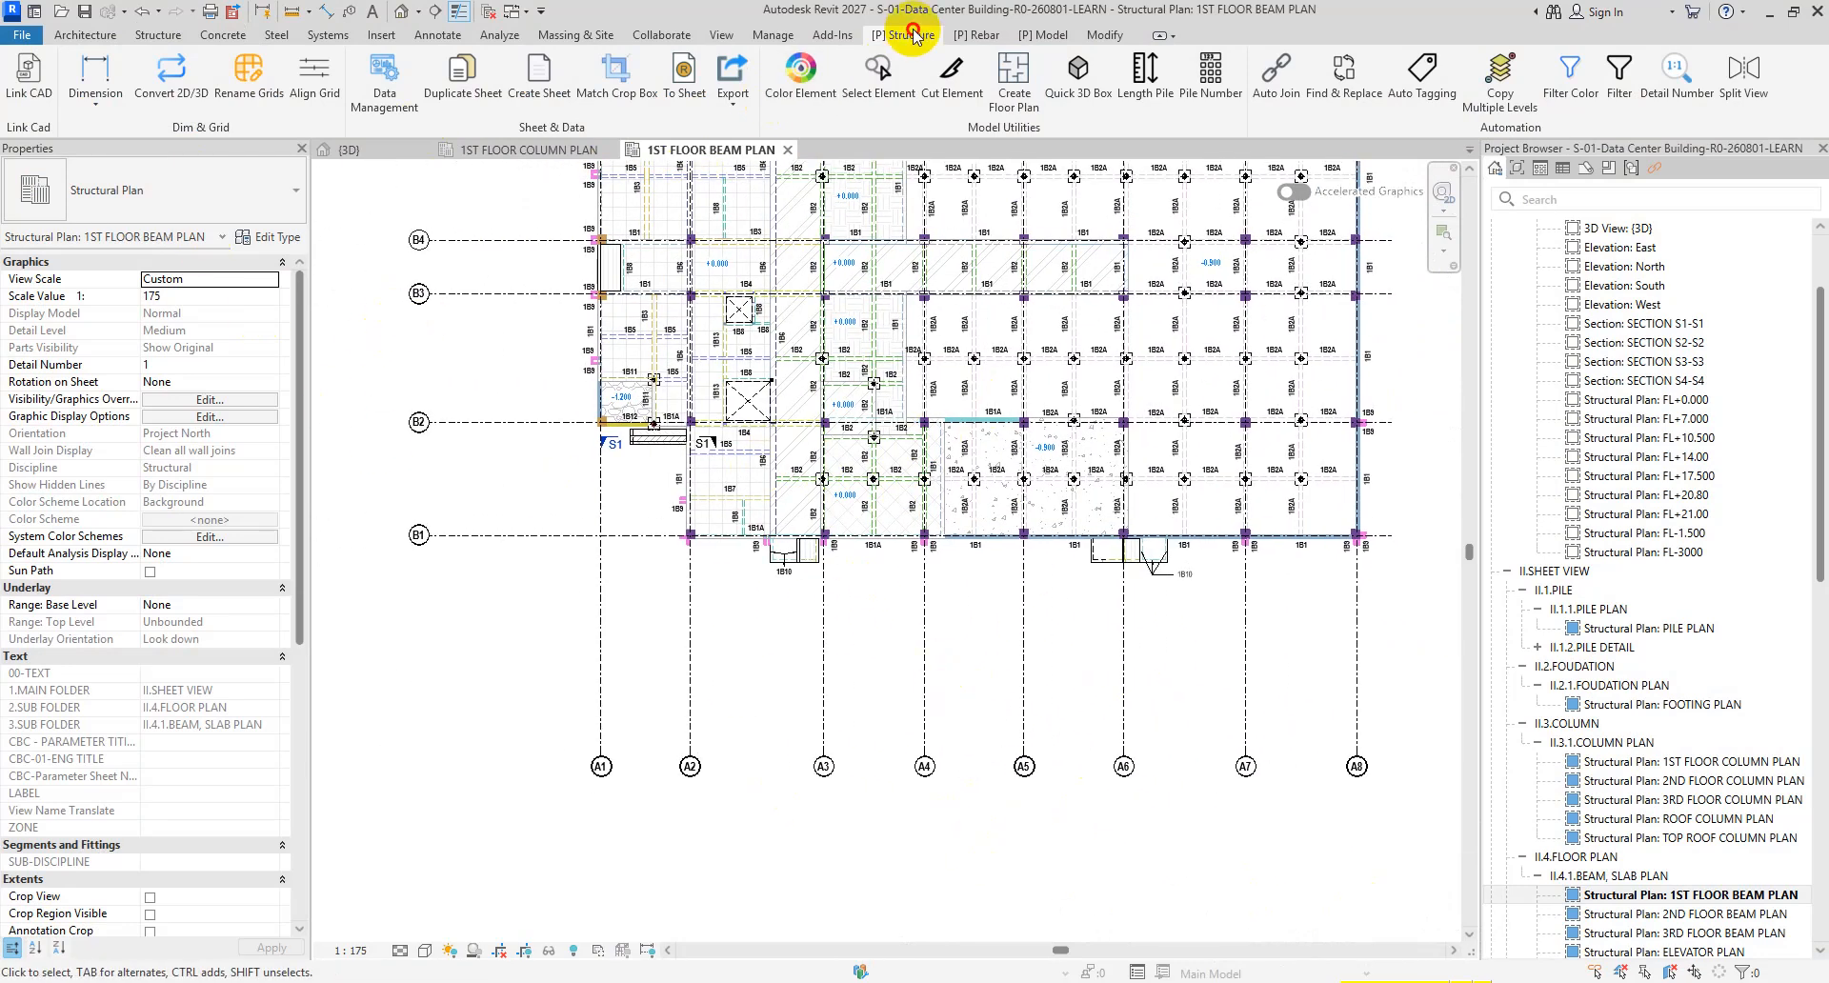
click(171, 77)
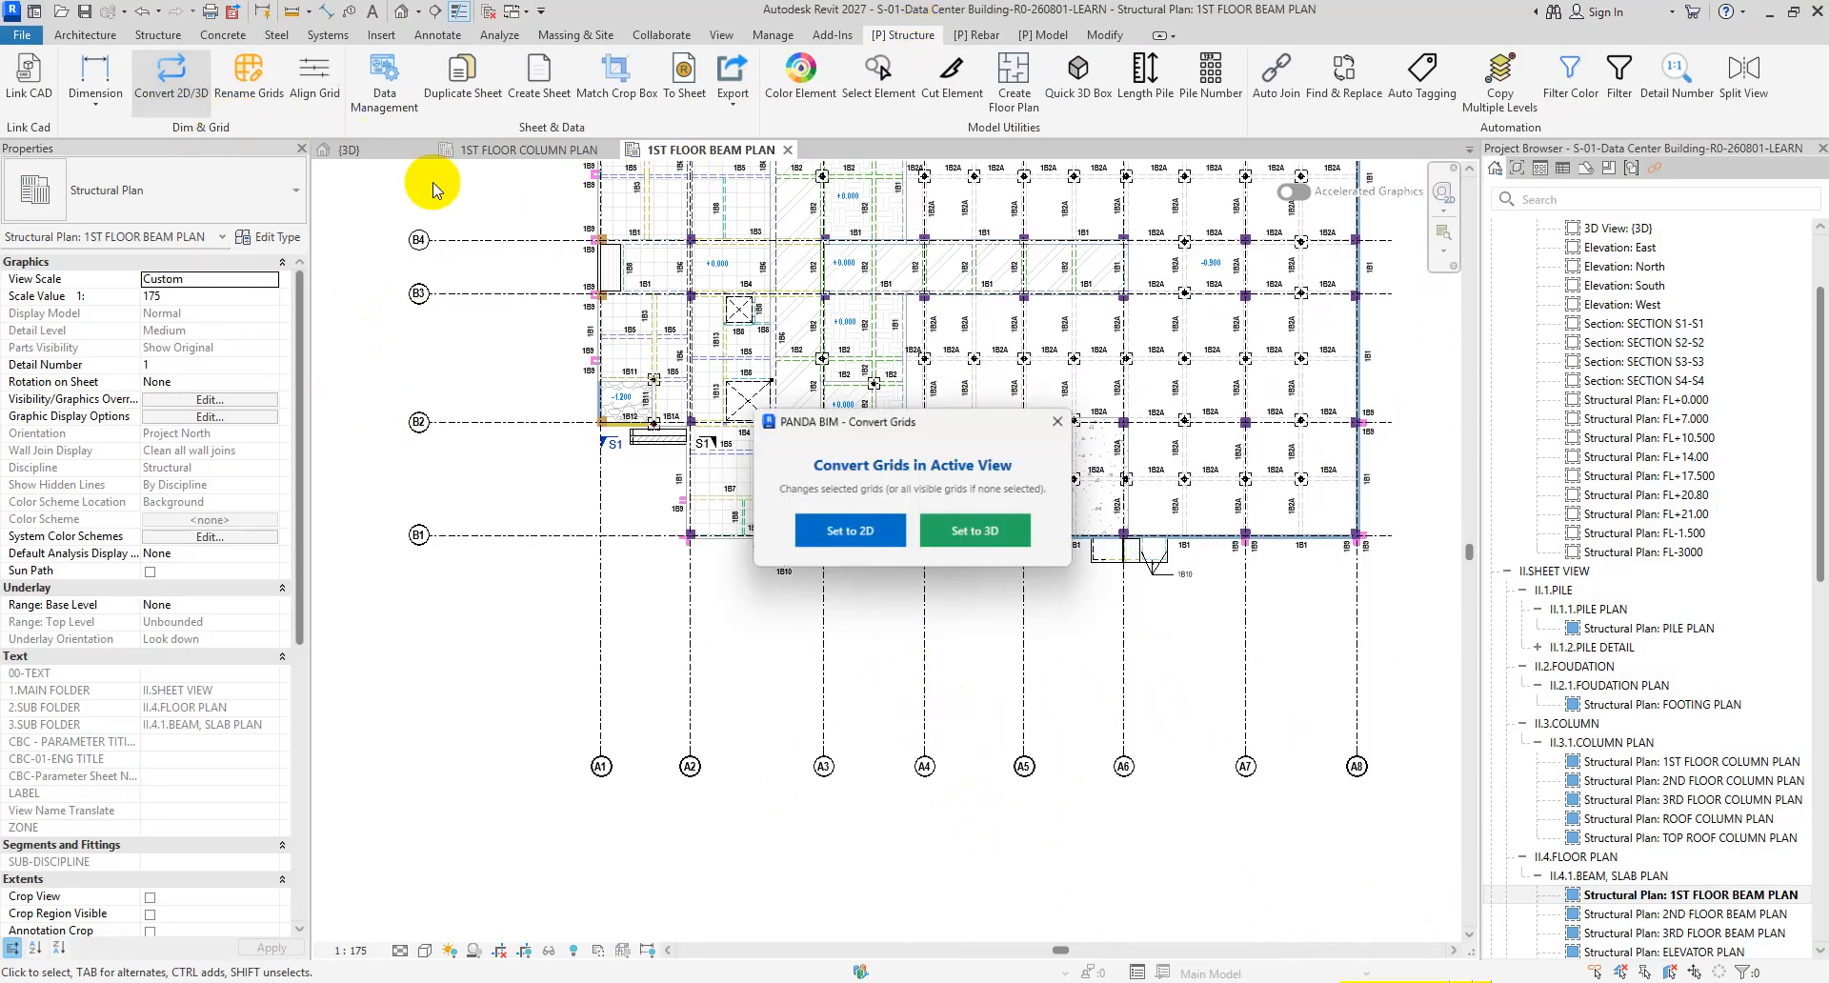
click(857, 546)
click(983, 541)
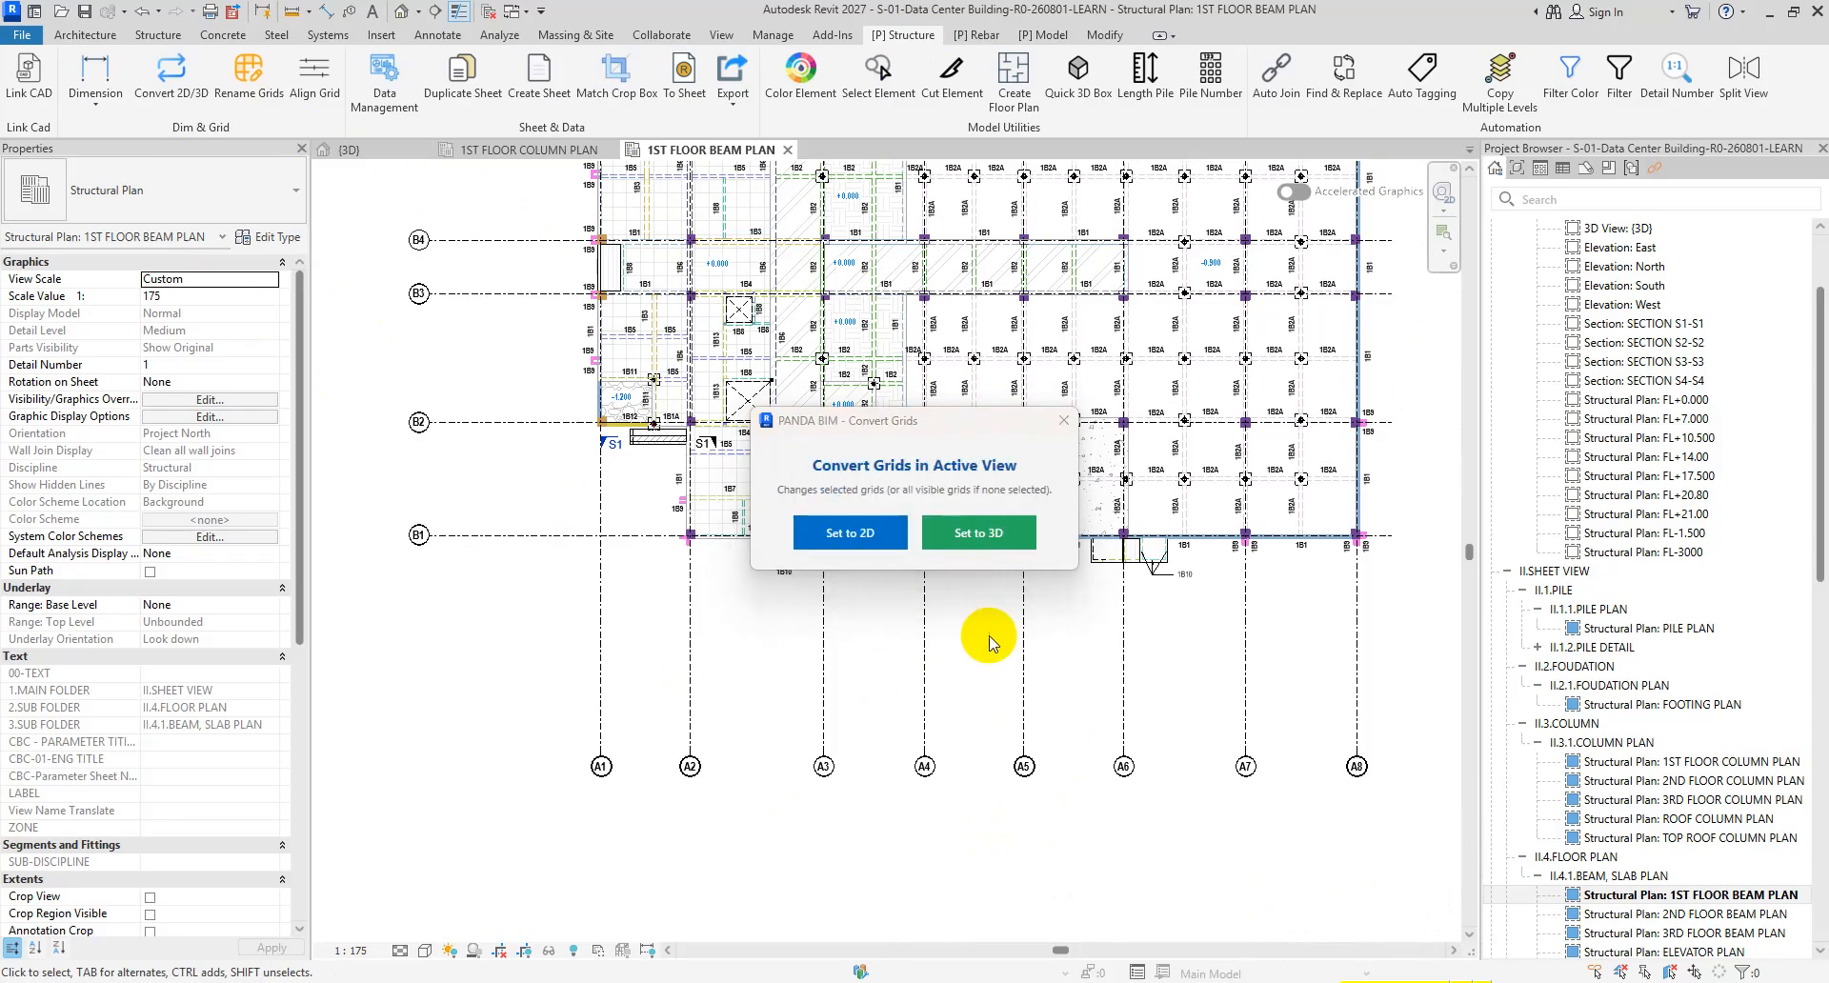
click(1065, 422)
- Check the extent types at the lower grid ends and at the left end of grid B1
middle_drag(1077, 592, 1127, 463)
scroll(1127, 463, up, 1)
click(942, 660)
click(949, 570)
middle_drag(543, 459, 730, 523)
scroll(731, 522, down, 1)
click(659, 483)
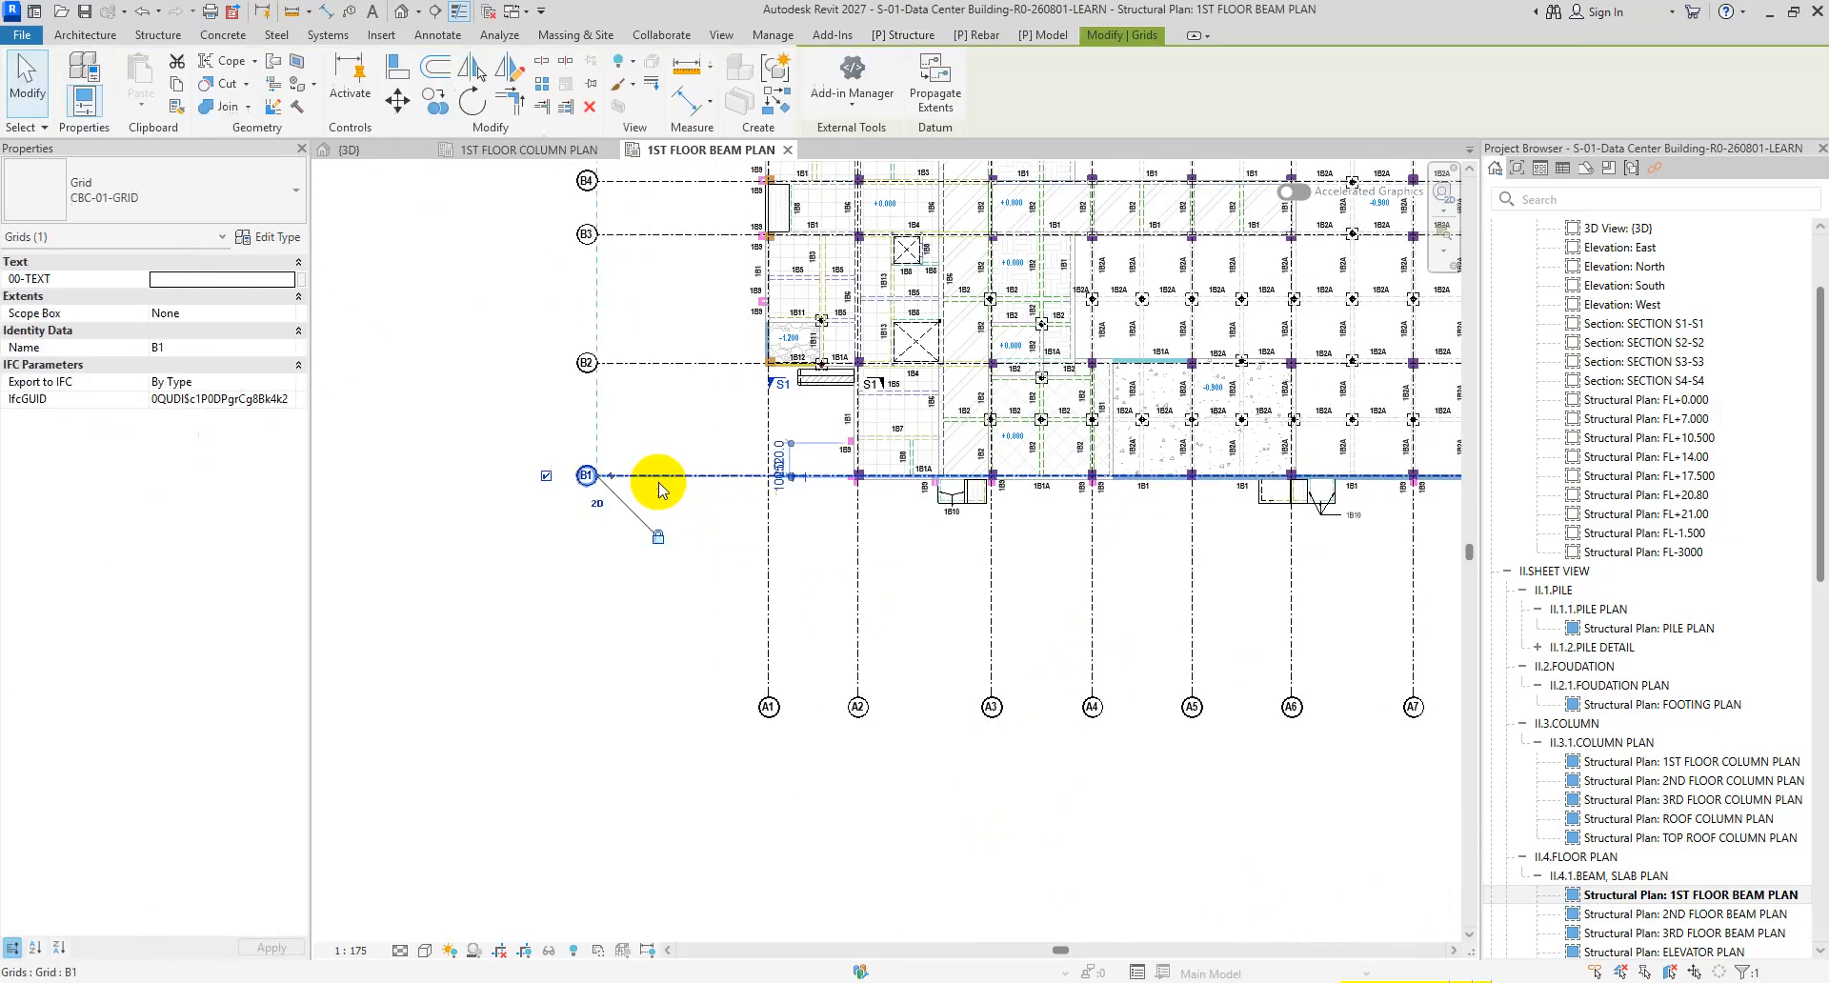
click(695, 530)
- Auto-dimension the grids at the top and left with overall strings, using the CBC-S-Arrow Filled - 2.5mm style and an 8.0 mm snap distance
scroll(747, 556, down, 1)
click(95, 91)
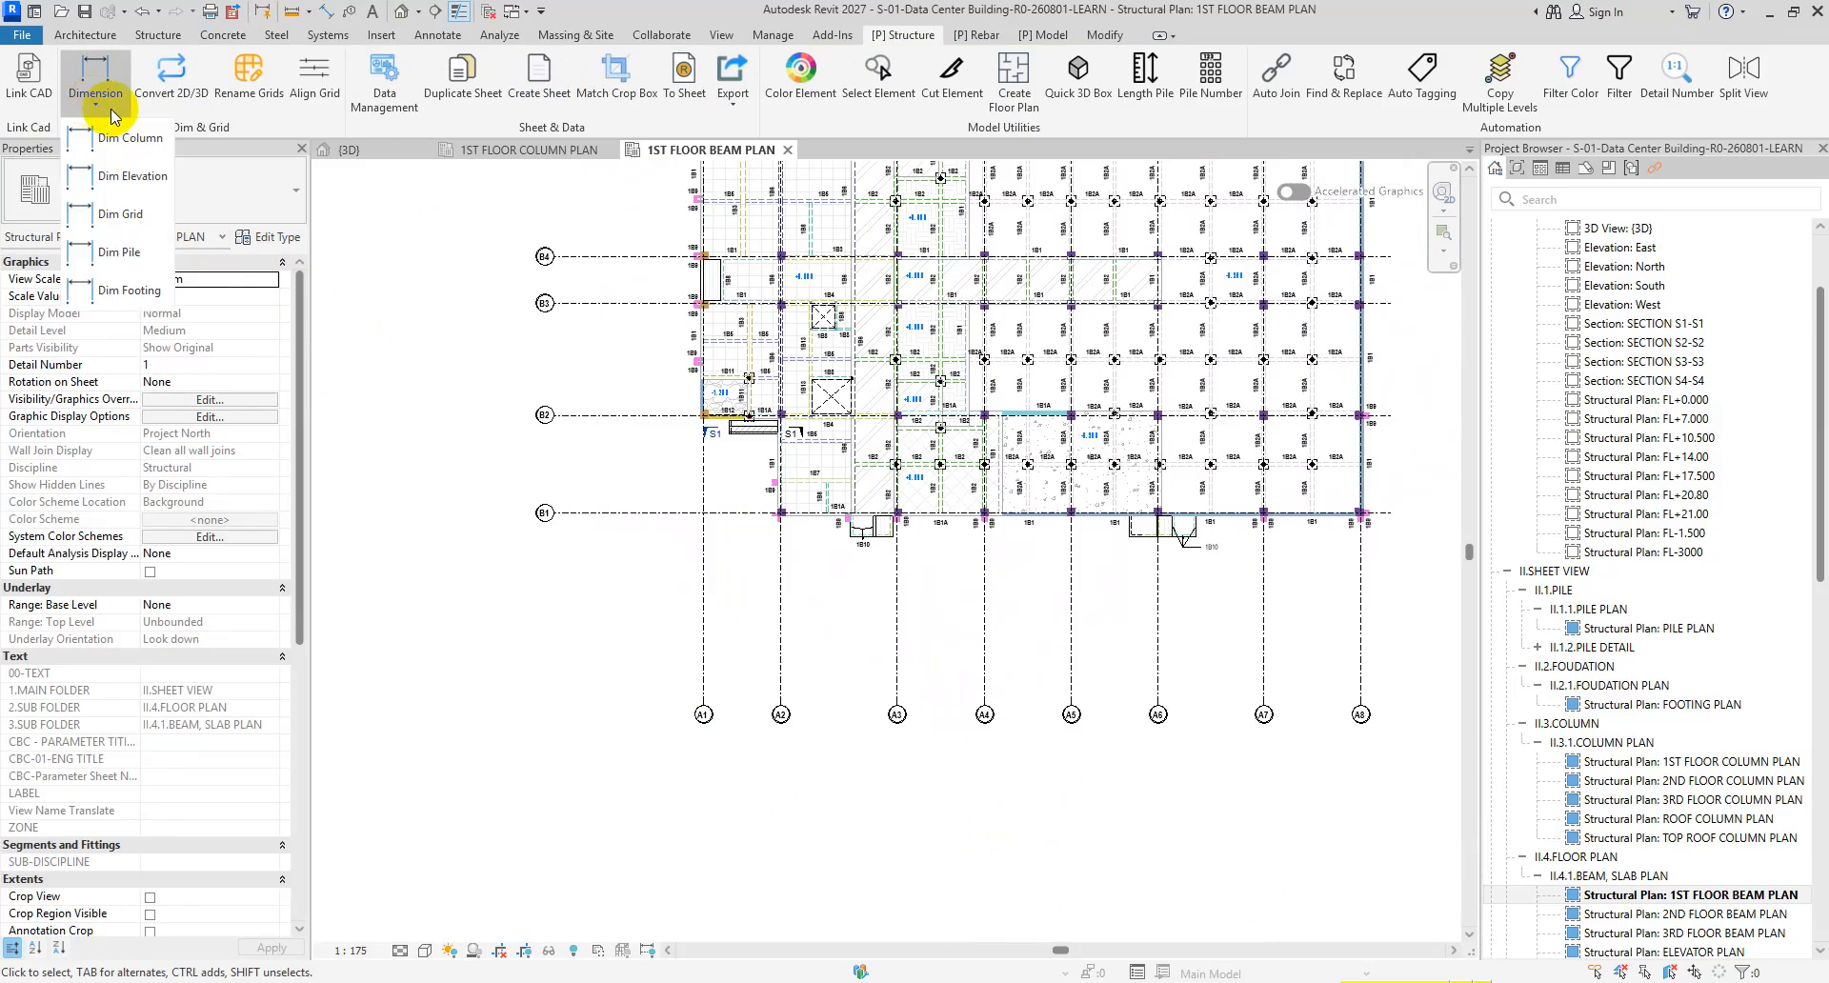
click(120, 214)
click(1000, 402)
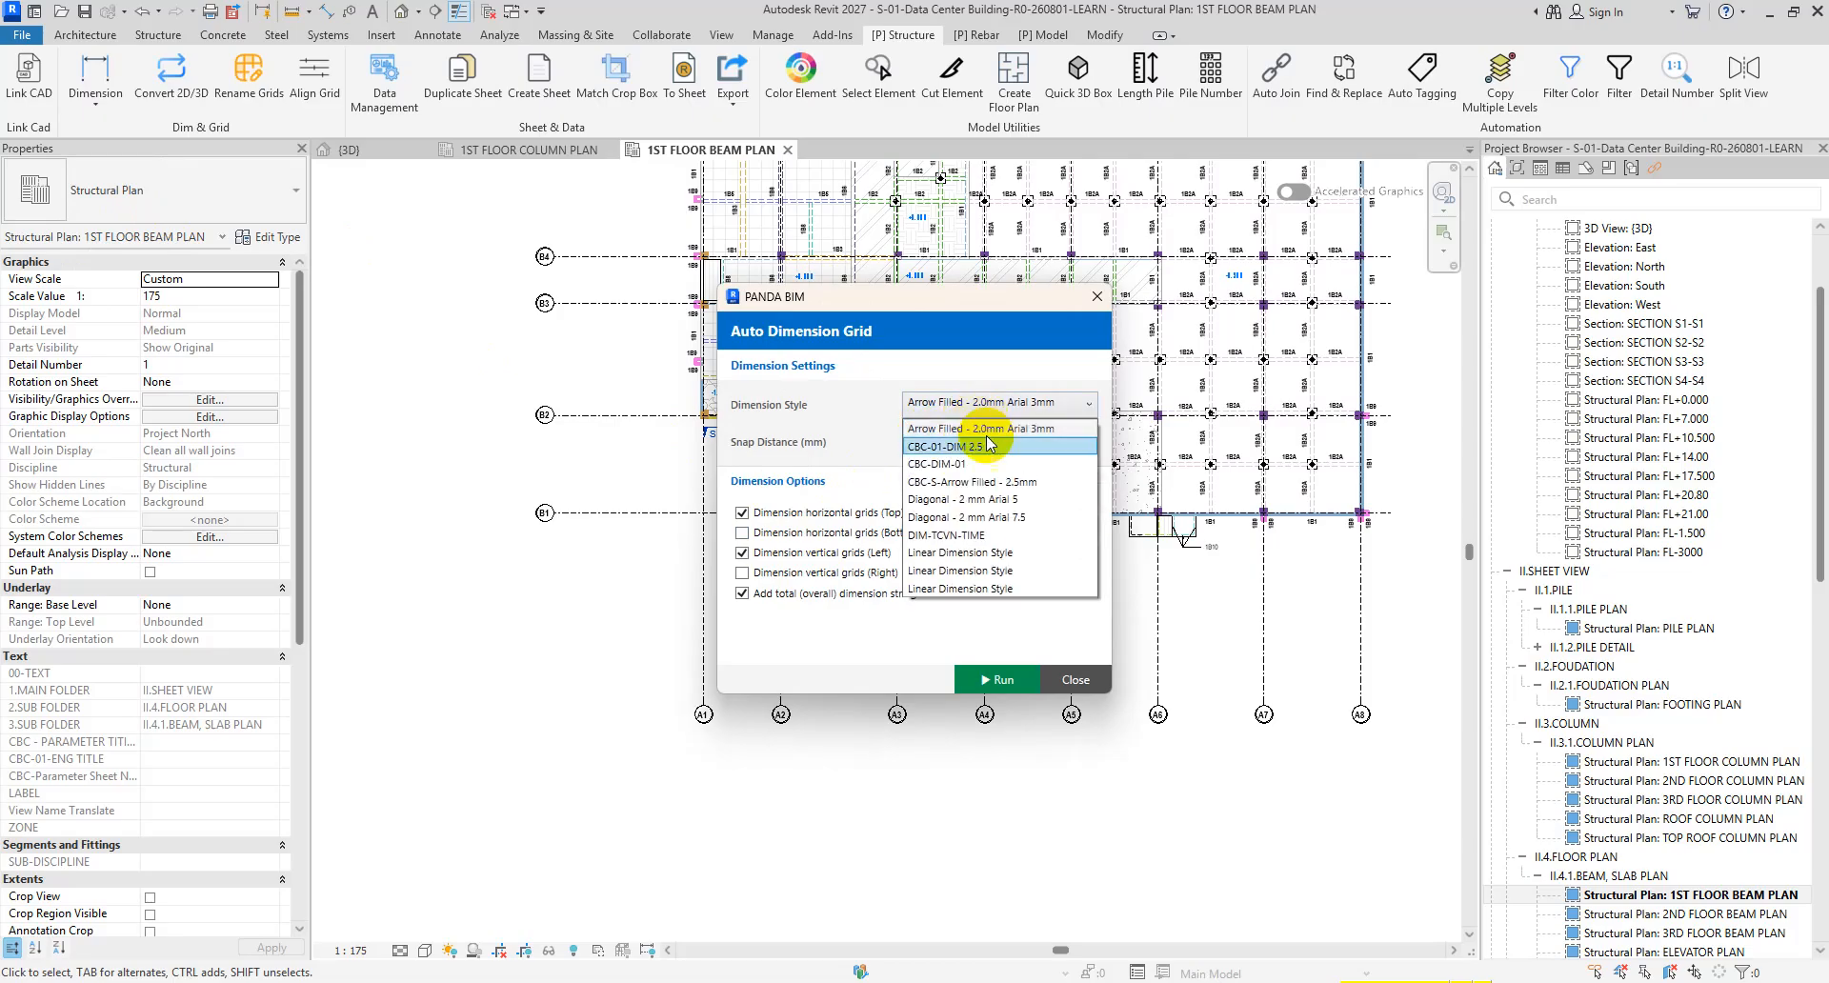
click(969, 480)
click(1000, 678)
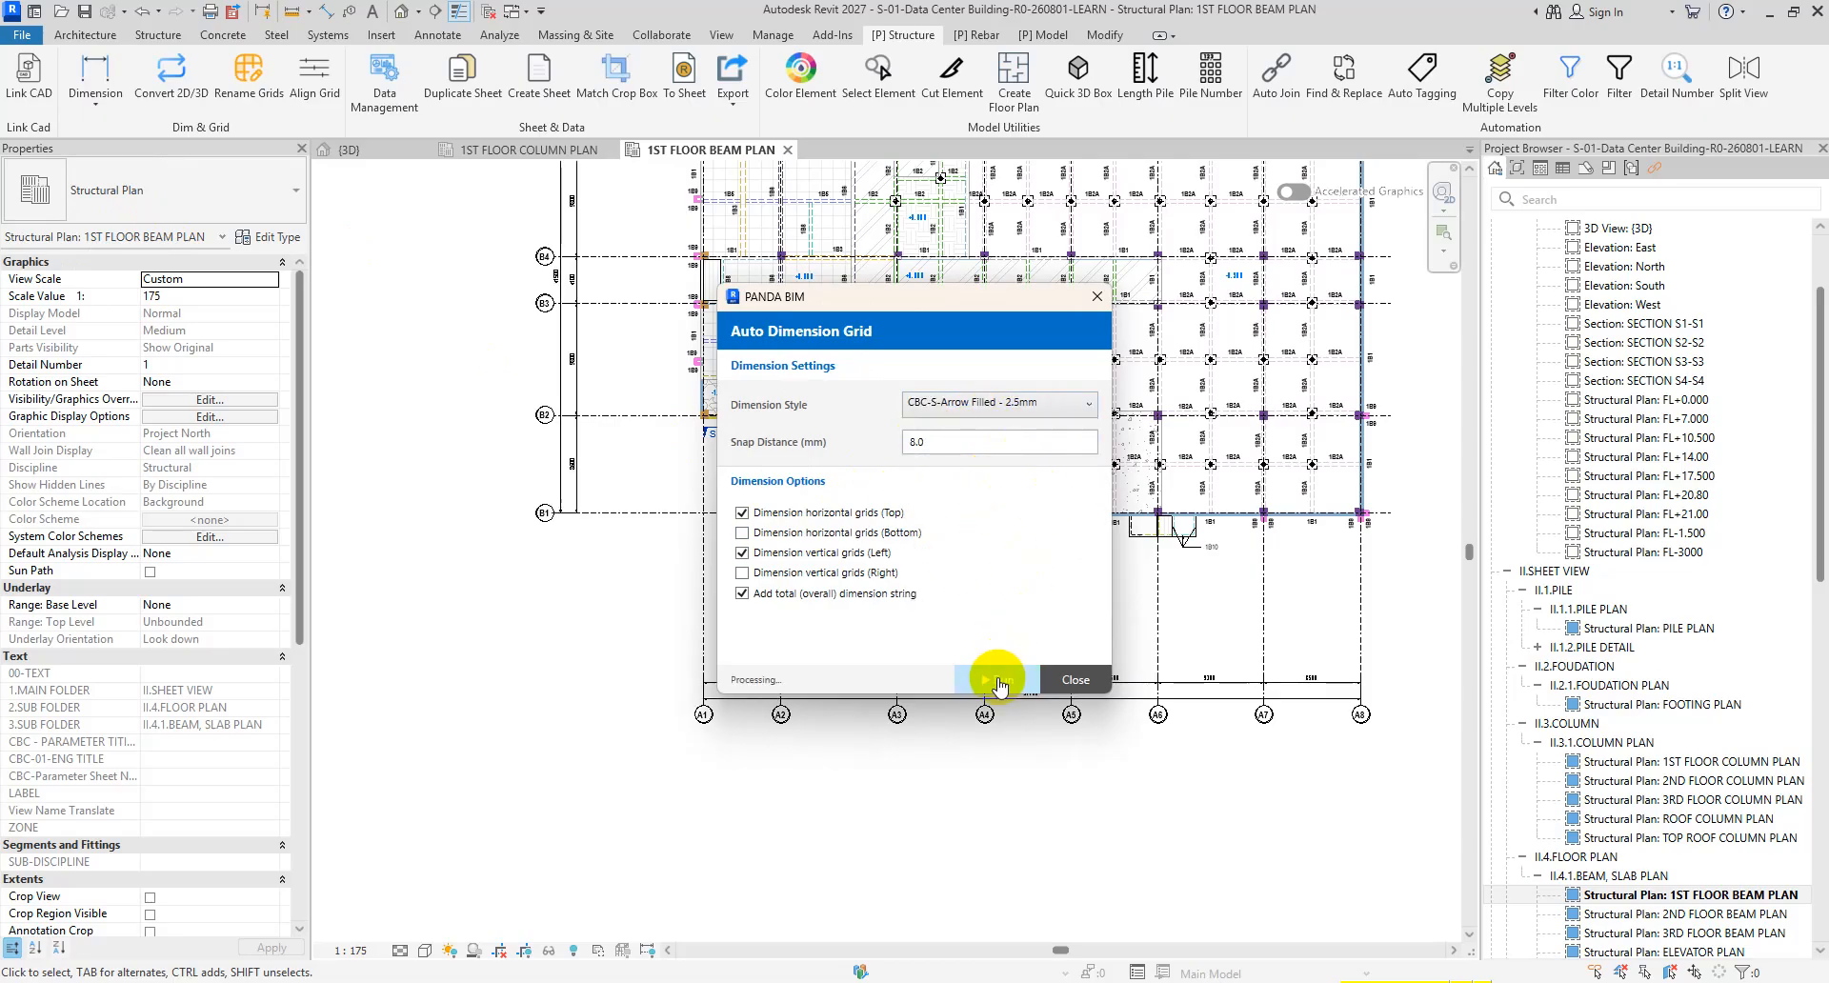
click(1084, 678)
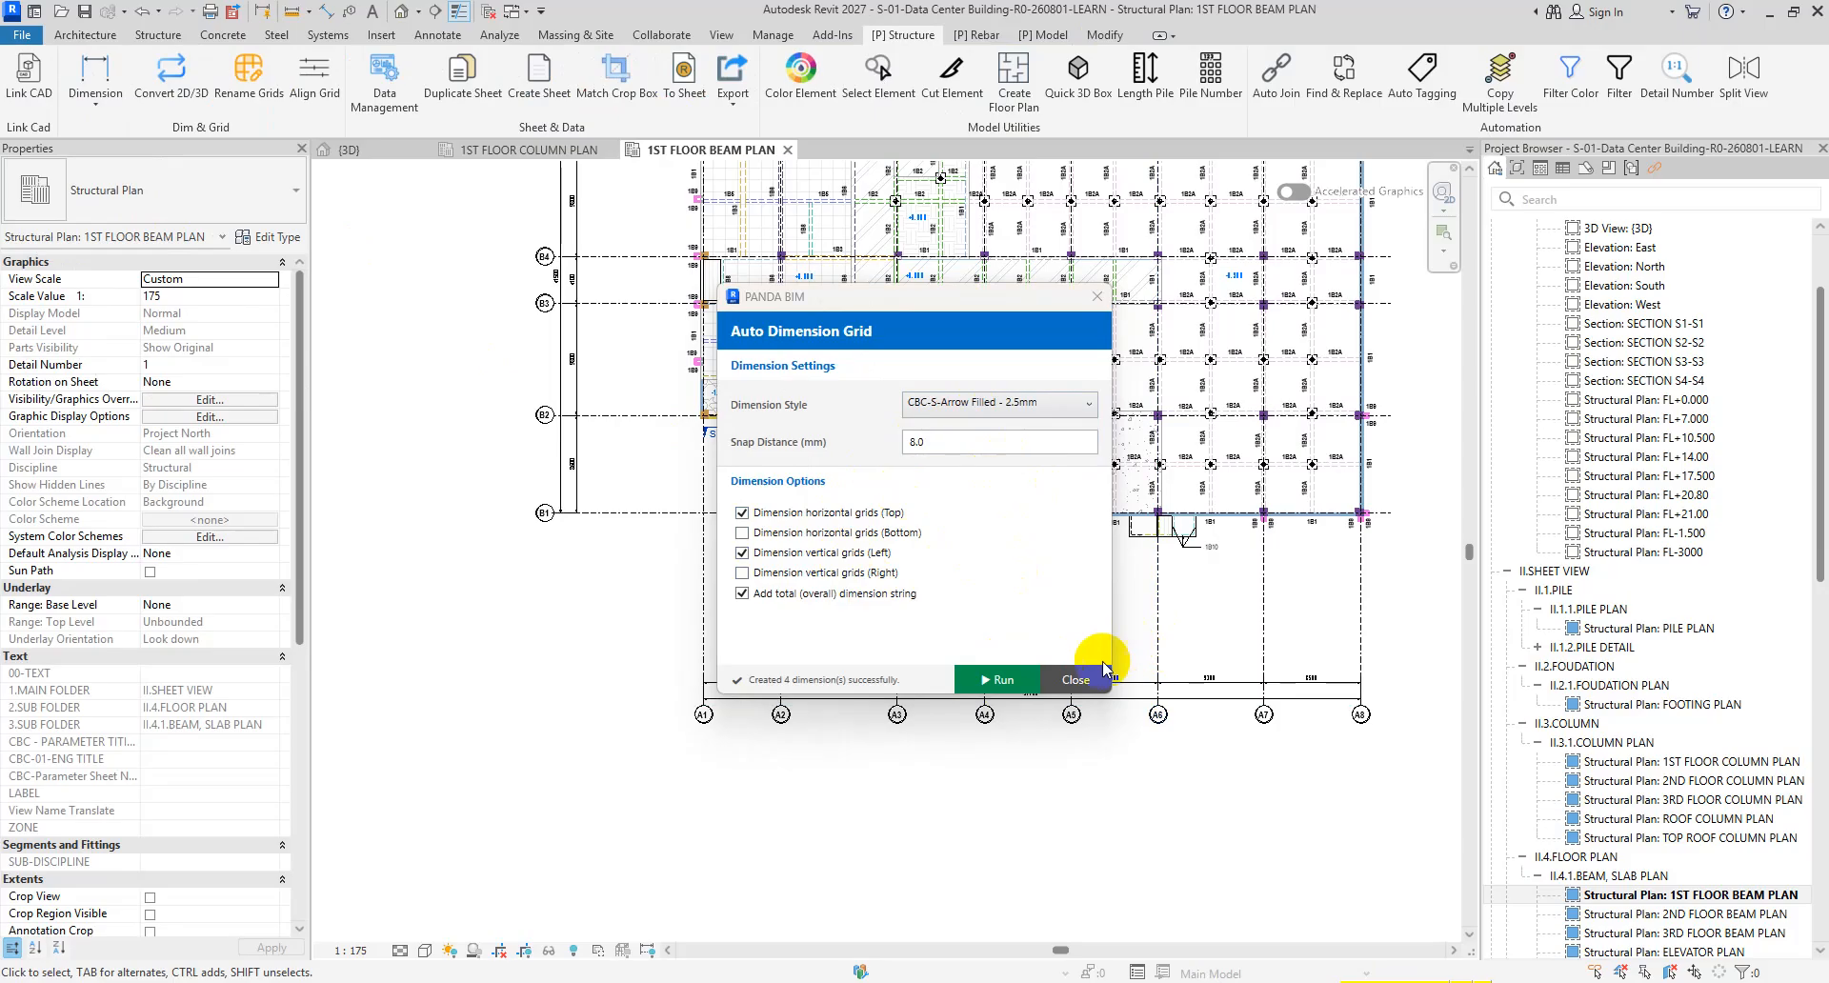
- Move the aligned lower ends of the A grids slightly down, clear of the overall dimension string
scroll(948, 657, up, 3)
click(952, 651)
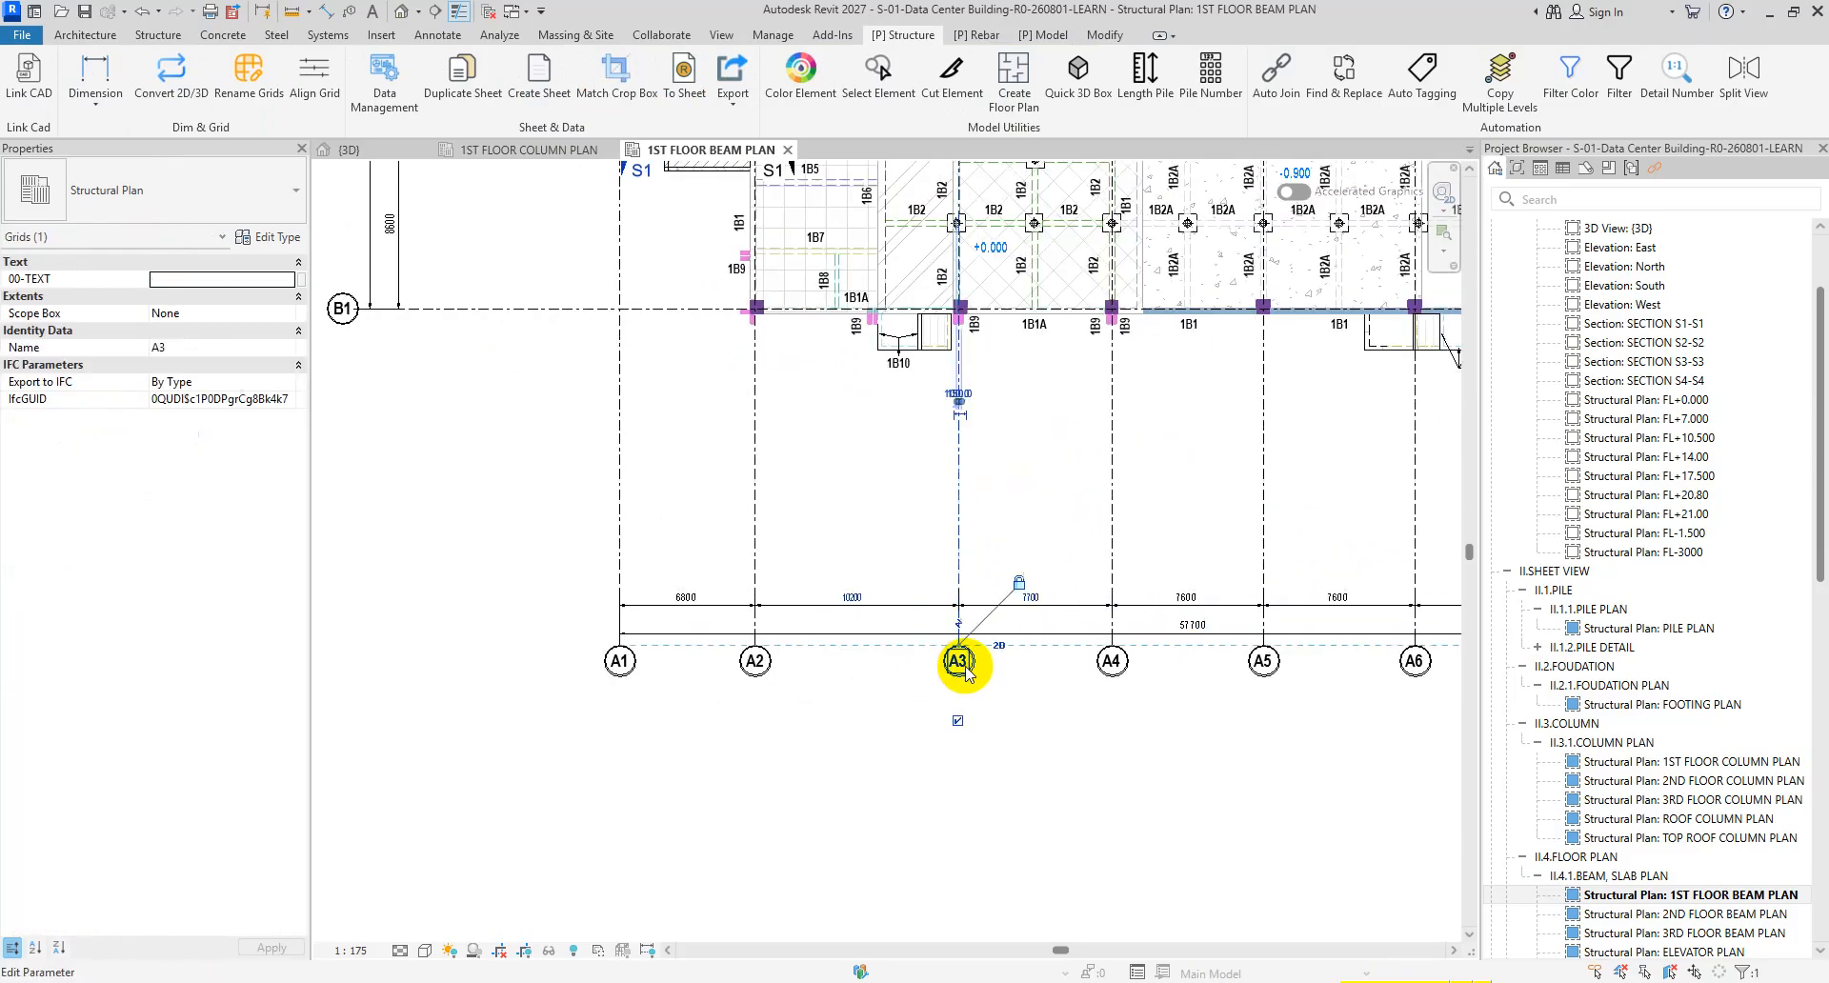
scroll(952, 648, up, 3)
mouse_move(952, 640)
mouse_down()
mouse_move(952, 721)
mouse_move(958, 659)
mouse_up()
click(1025, 825)
click(953, 729)
click(1041, 694)
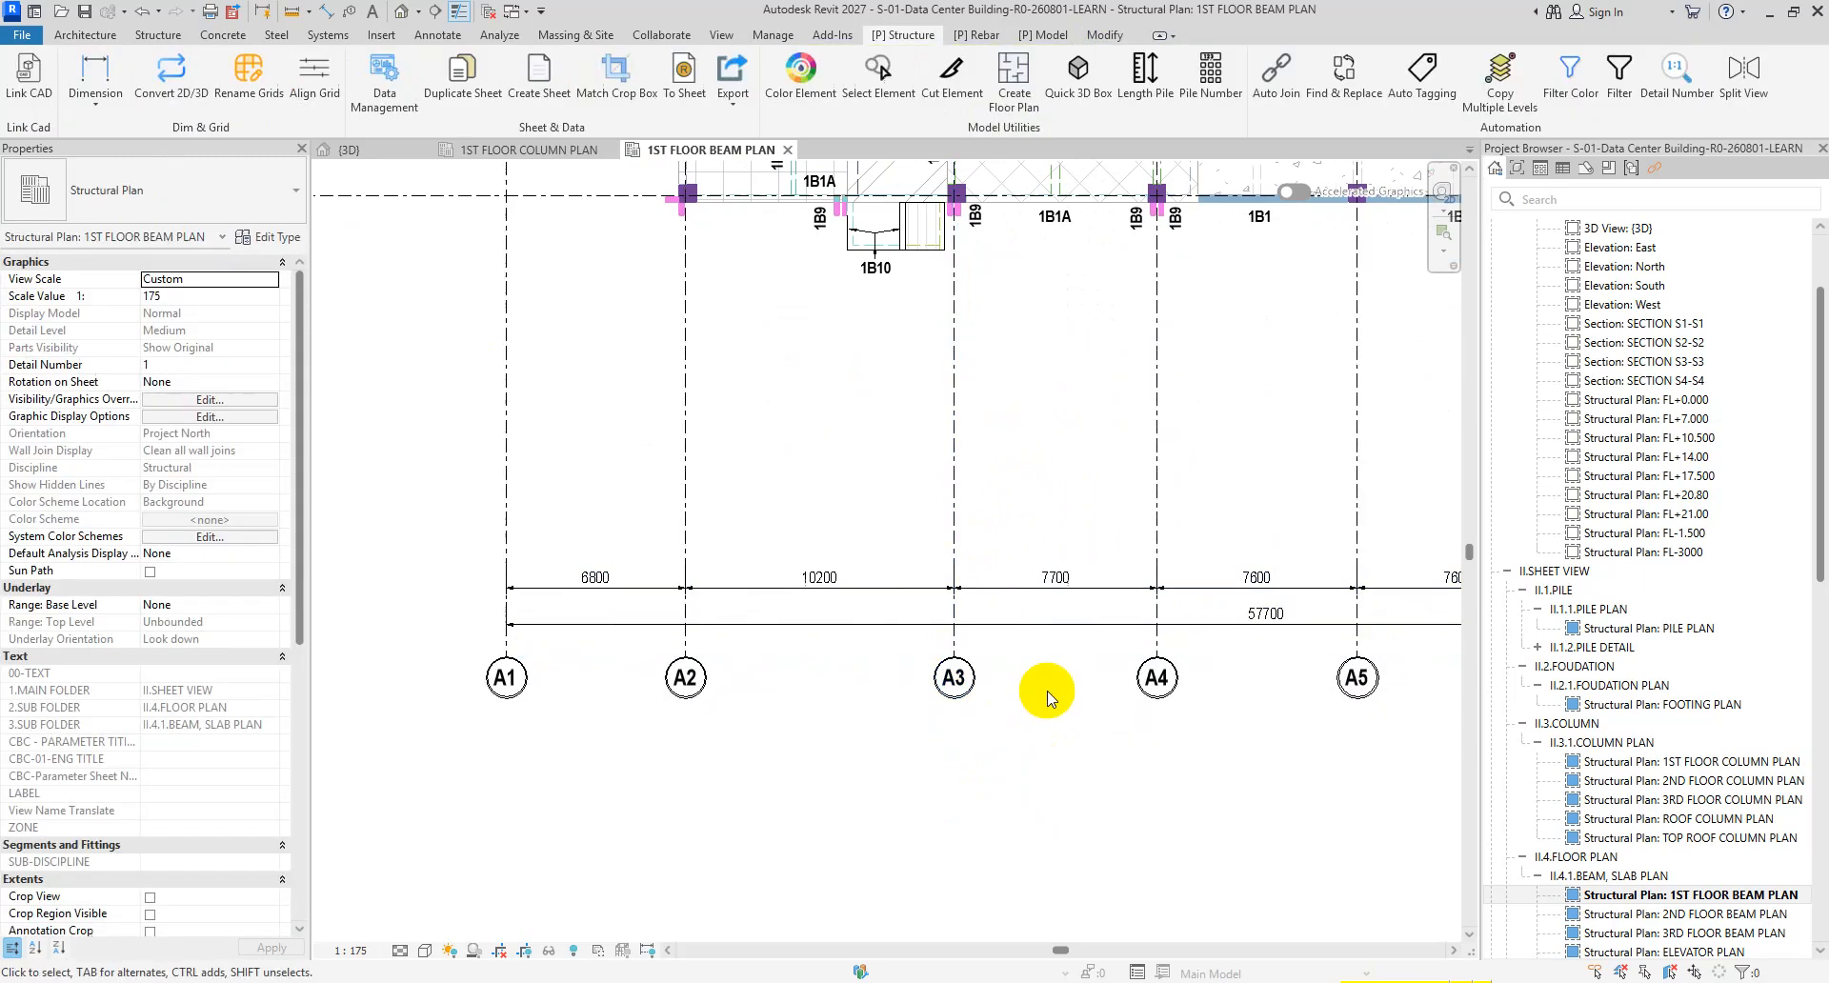
- Move the aligned left ends of the B grids slightly outward, clear of the vertical dimension strings
scroll(1041, 694, down, 1)
middle_drag(1041, 695, 1157, 667)
click(873, 641)
click(990, 529)
scroll(811, 494, down, 1)
middle_drag(884, 546, 1061, 794)
scroll(694, 576, up, 1)
click(688, 549)
mouse_move(689, 549)
mouse_down()
mouse_move(653, 543)
mouse_move(701, 548)
mouse_up()
click(702, 566)
click(652, 545)
scroll(653, 545, up, 1)
scroll(845, 523, down, 3)
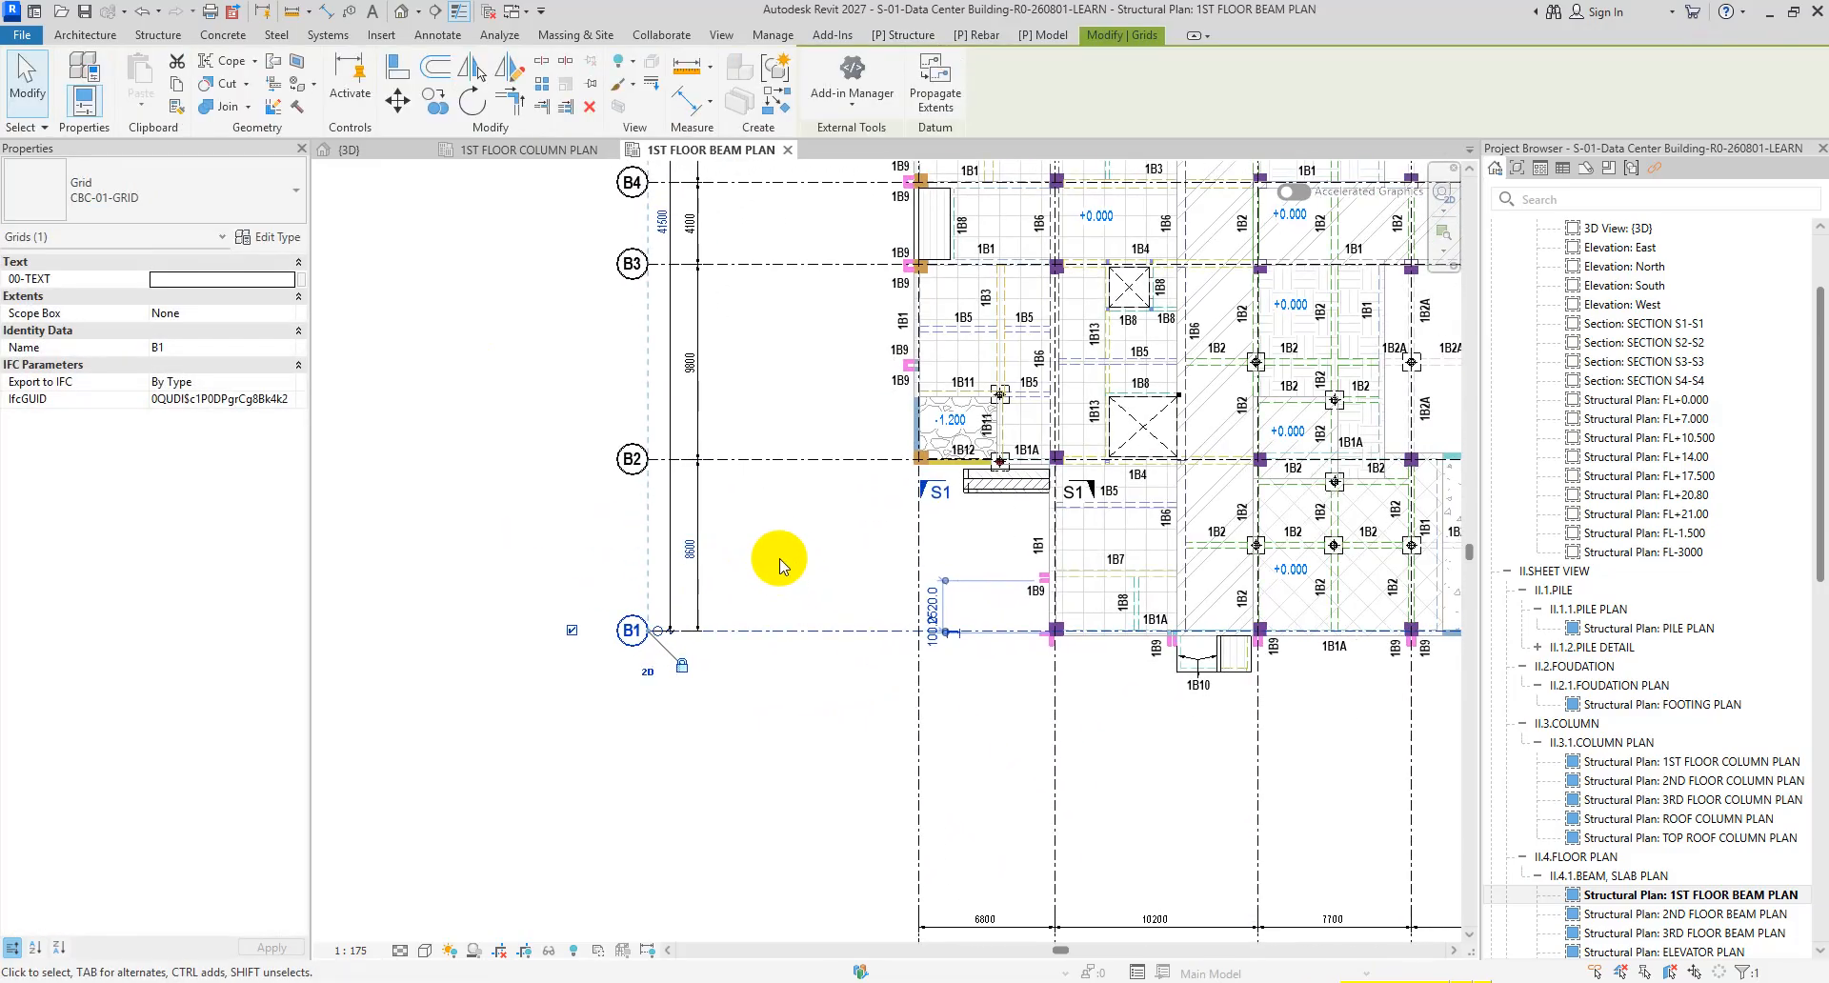
click(781, 562)
- Switch to the Tec Srun-Factory project's GROUND BEAM PLAN and inspect the extents at the lower ends of its numbered grids
scroll(770, 577, down, 2)
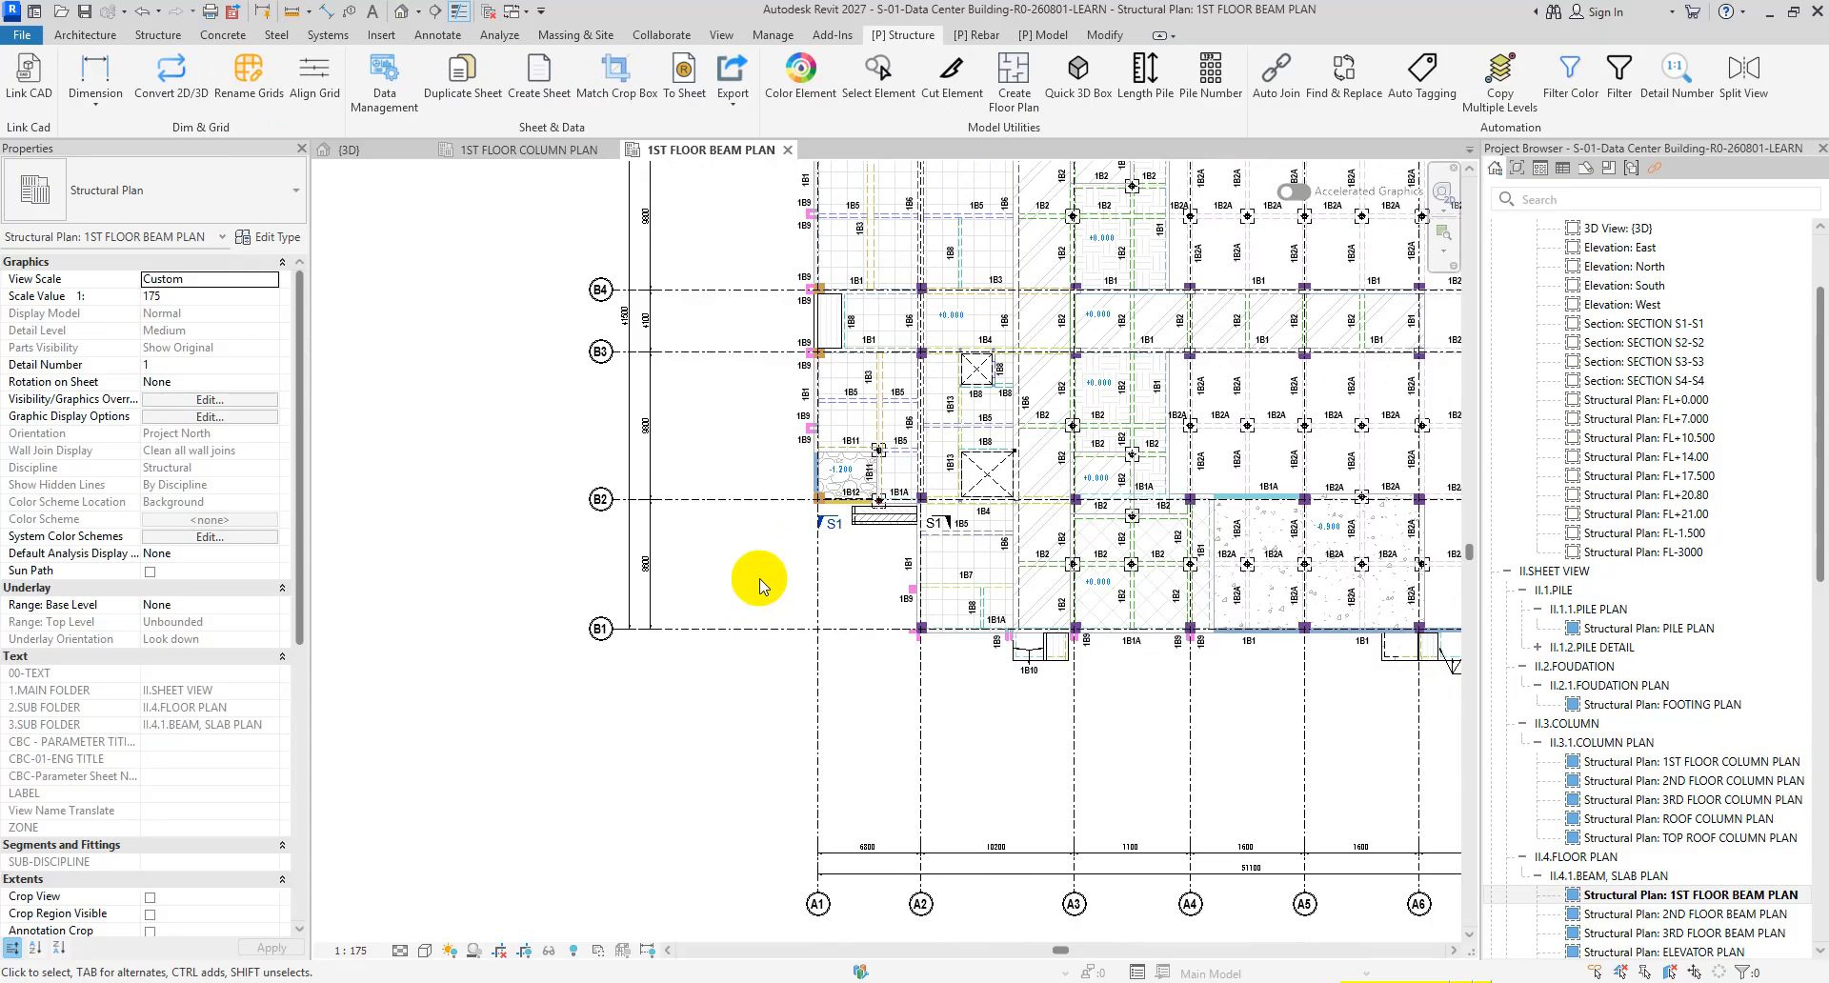
scroll(743, 583, down, 2)
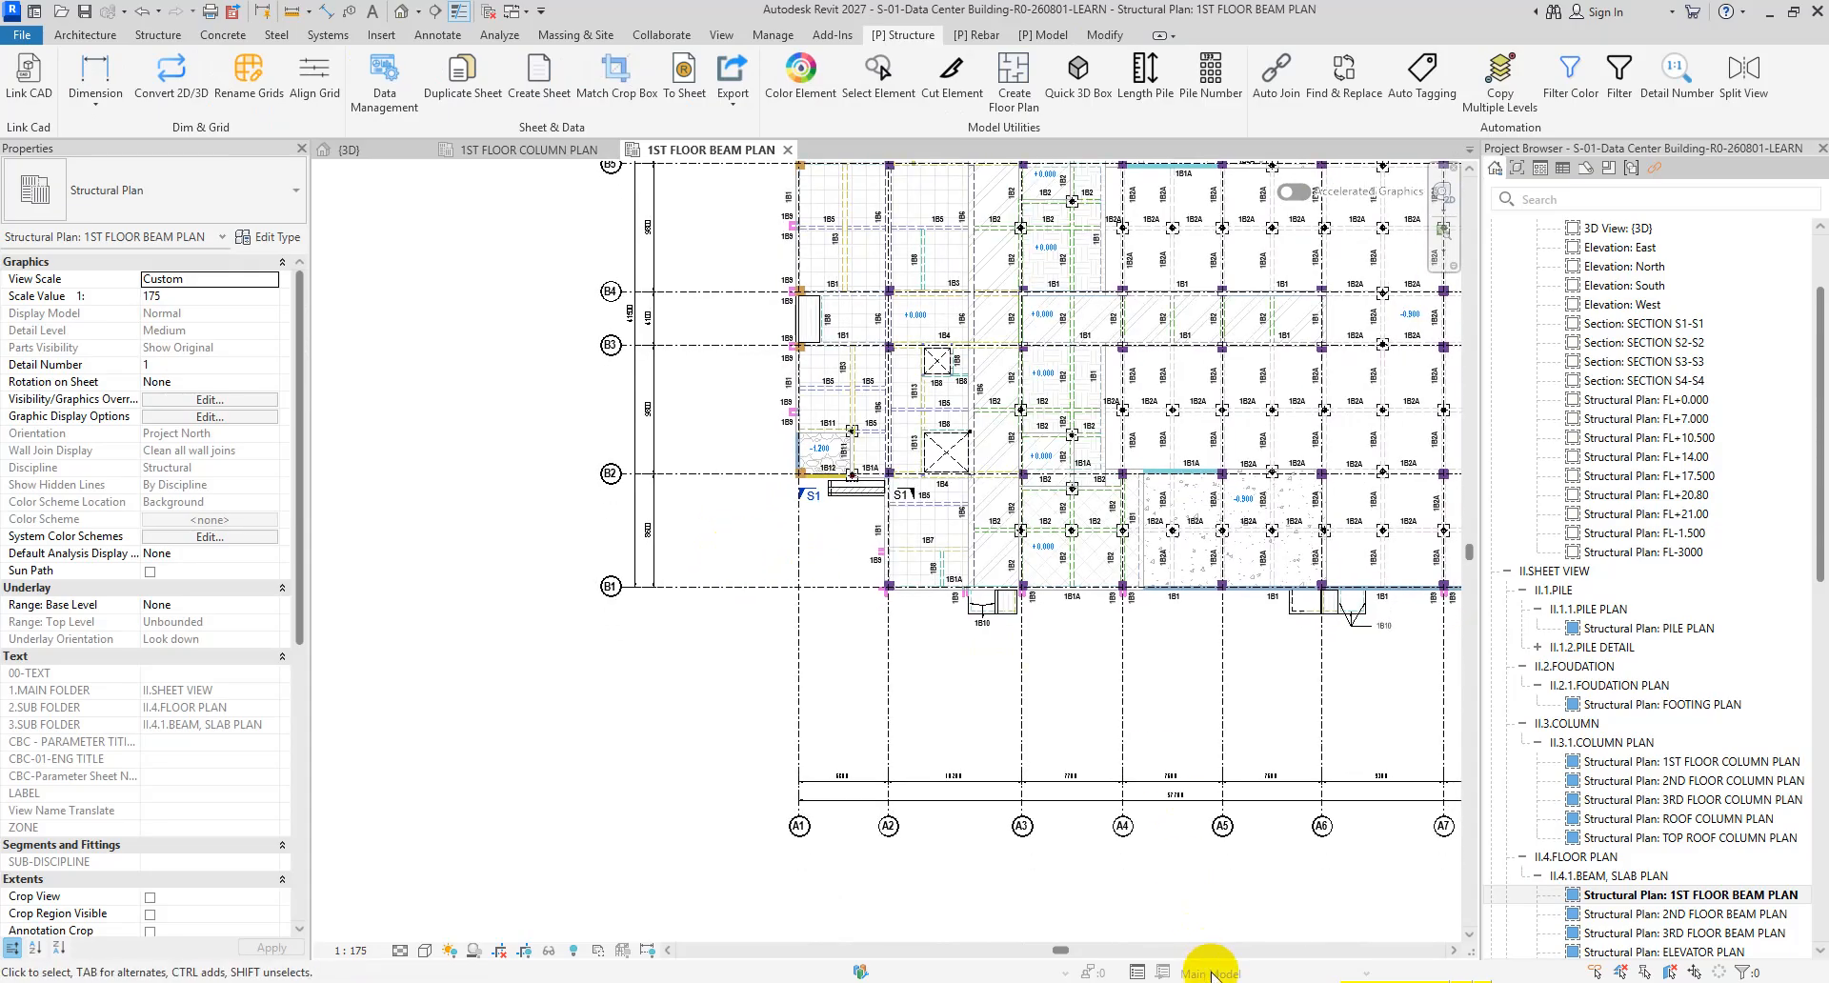
mouse_move(1212, 964)
click(1180, 922)
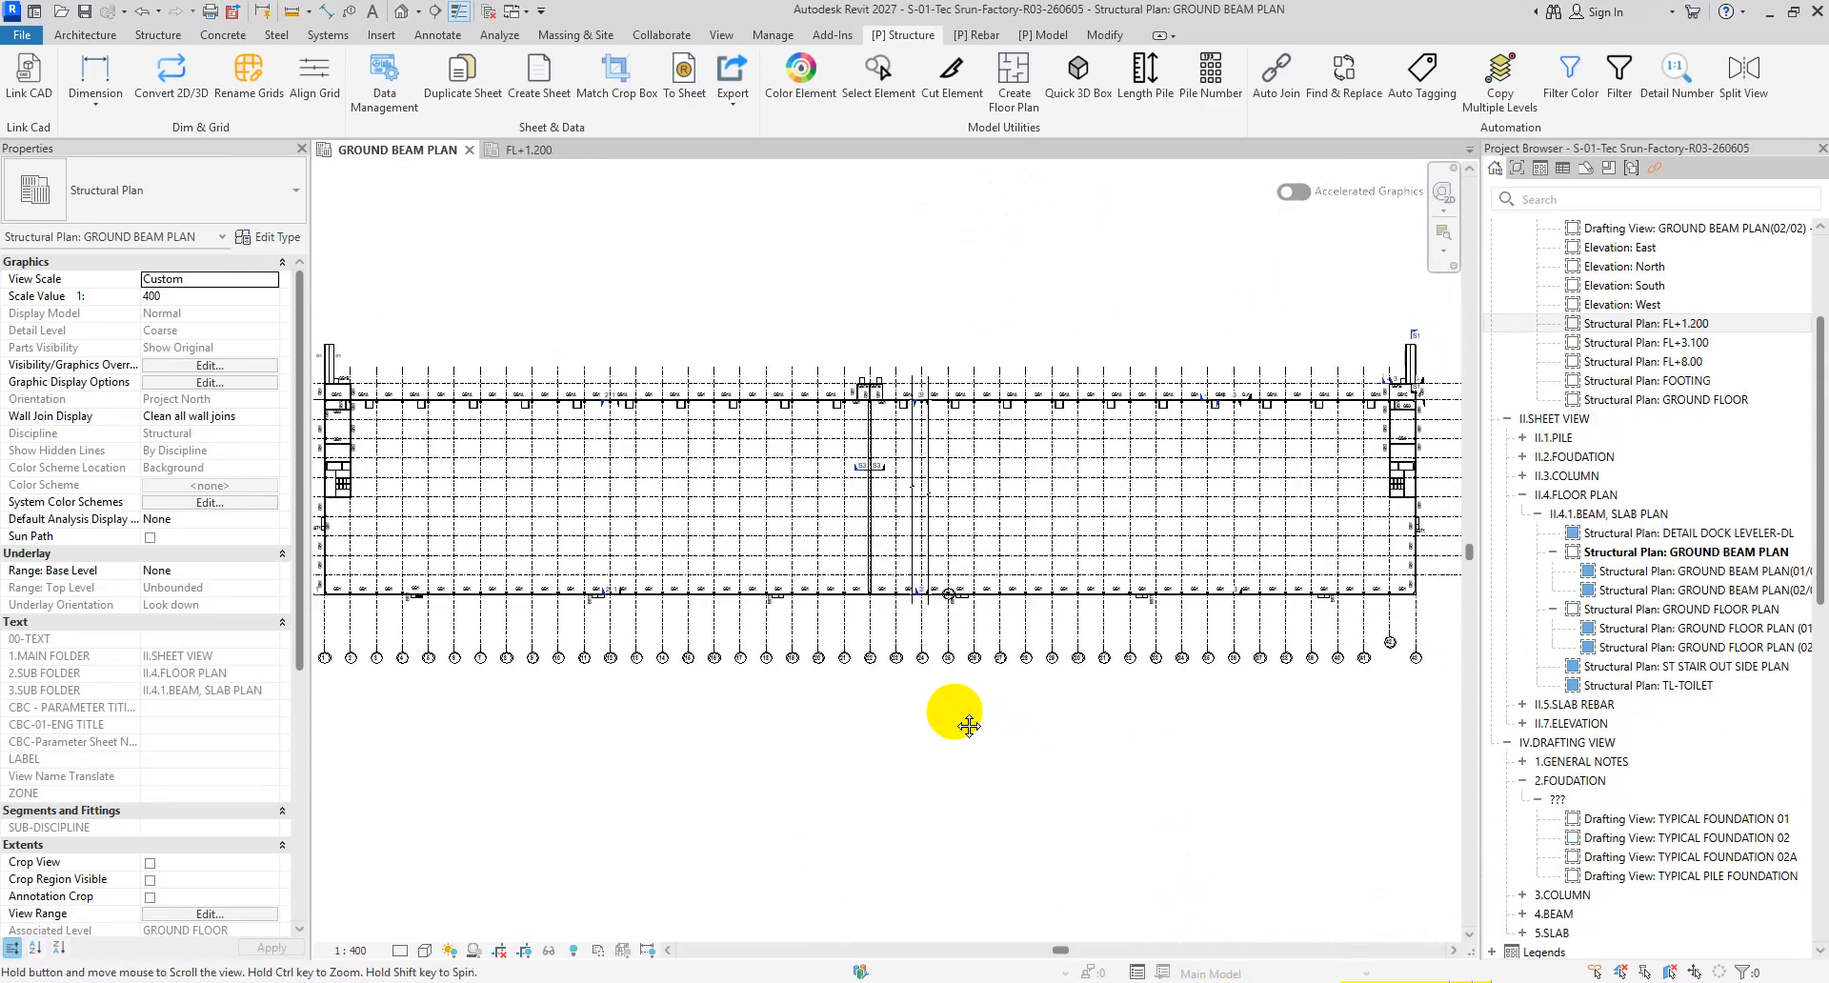
scroll(790, 578, up, 3)
click(773, 554)
scroll(771, 554, up, 3)
click(832, 601)
scroll(833, 601, down, 1)
middle_drag(832, 601, 886, 605)
click(849, 574)
click(894, 657)
scroll(424, 636, down, 1)
middle_drag(424, 636, 844, 638)
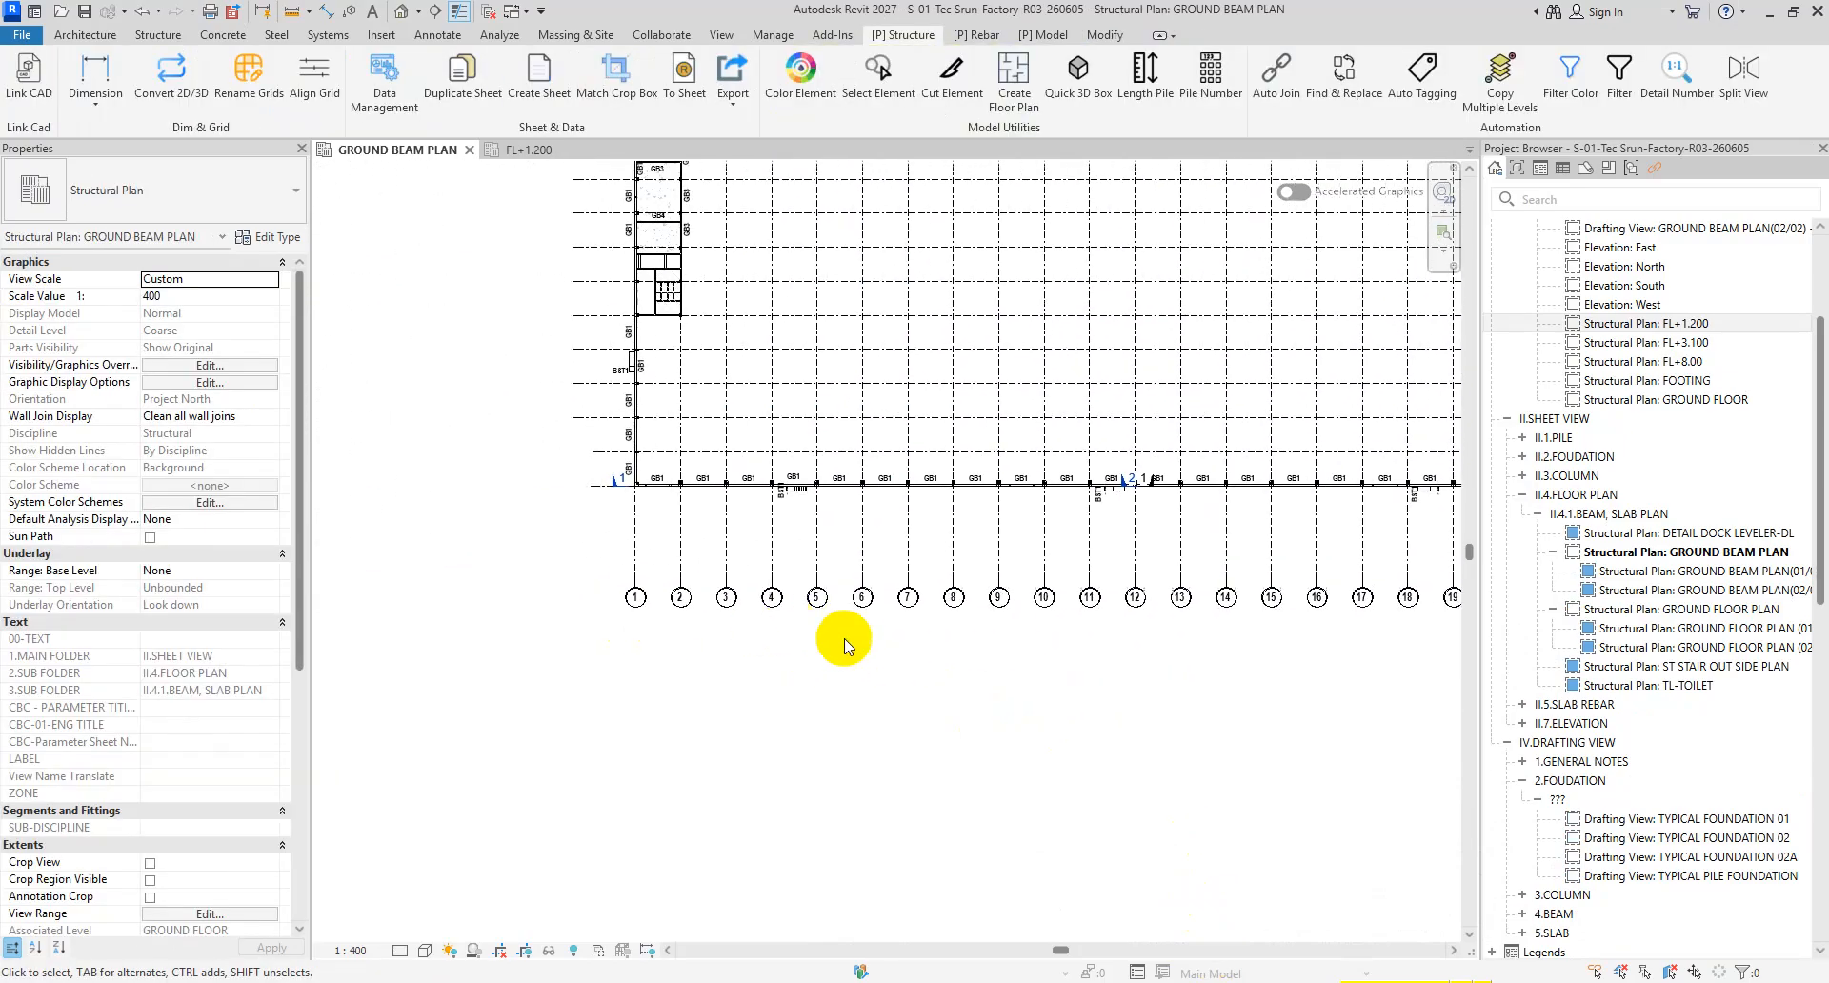
- Convert all visible grids in the GROUND BEAM PLAN to 2D extents
click(186, 102)
click(862, 530)
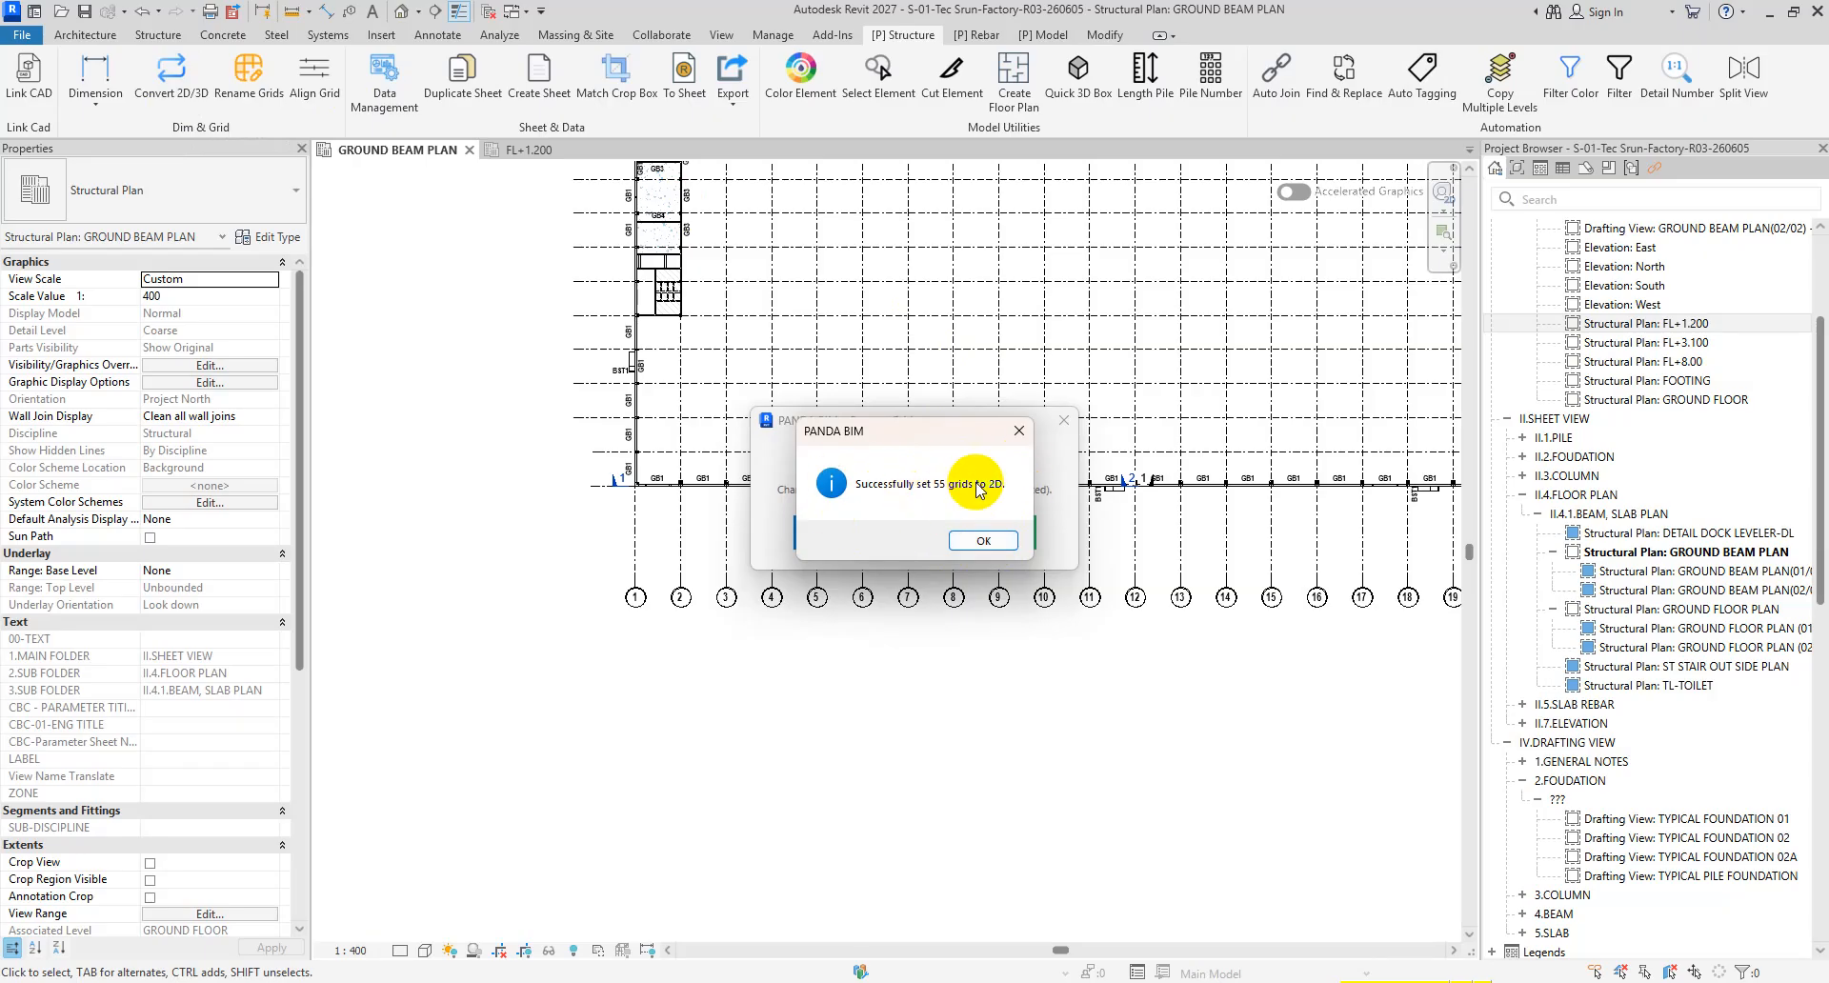
click(1014, 537)
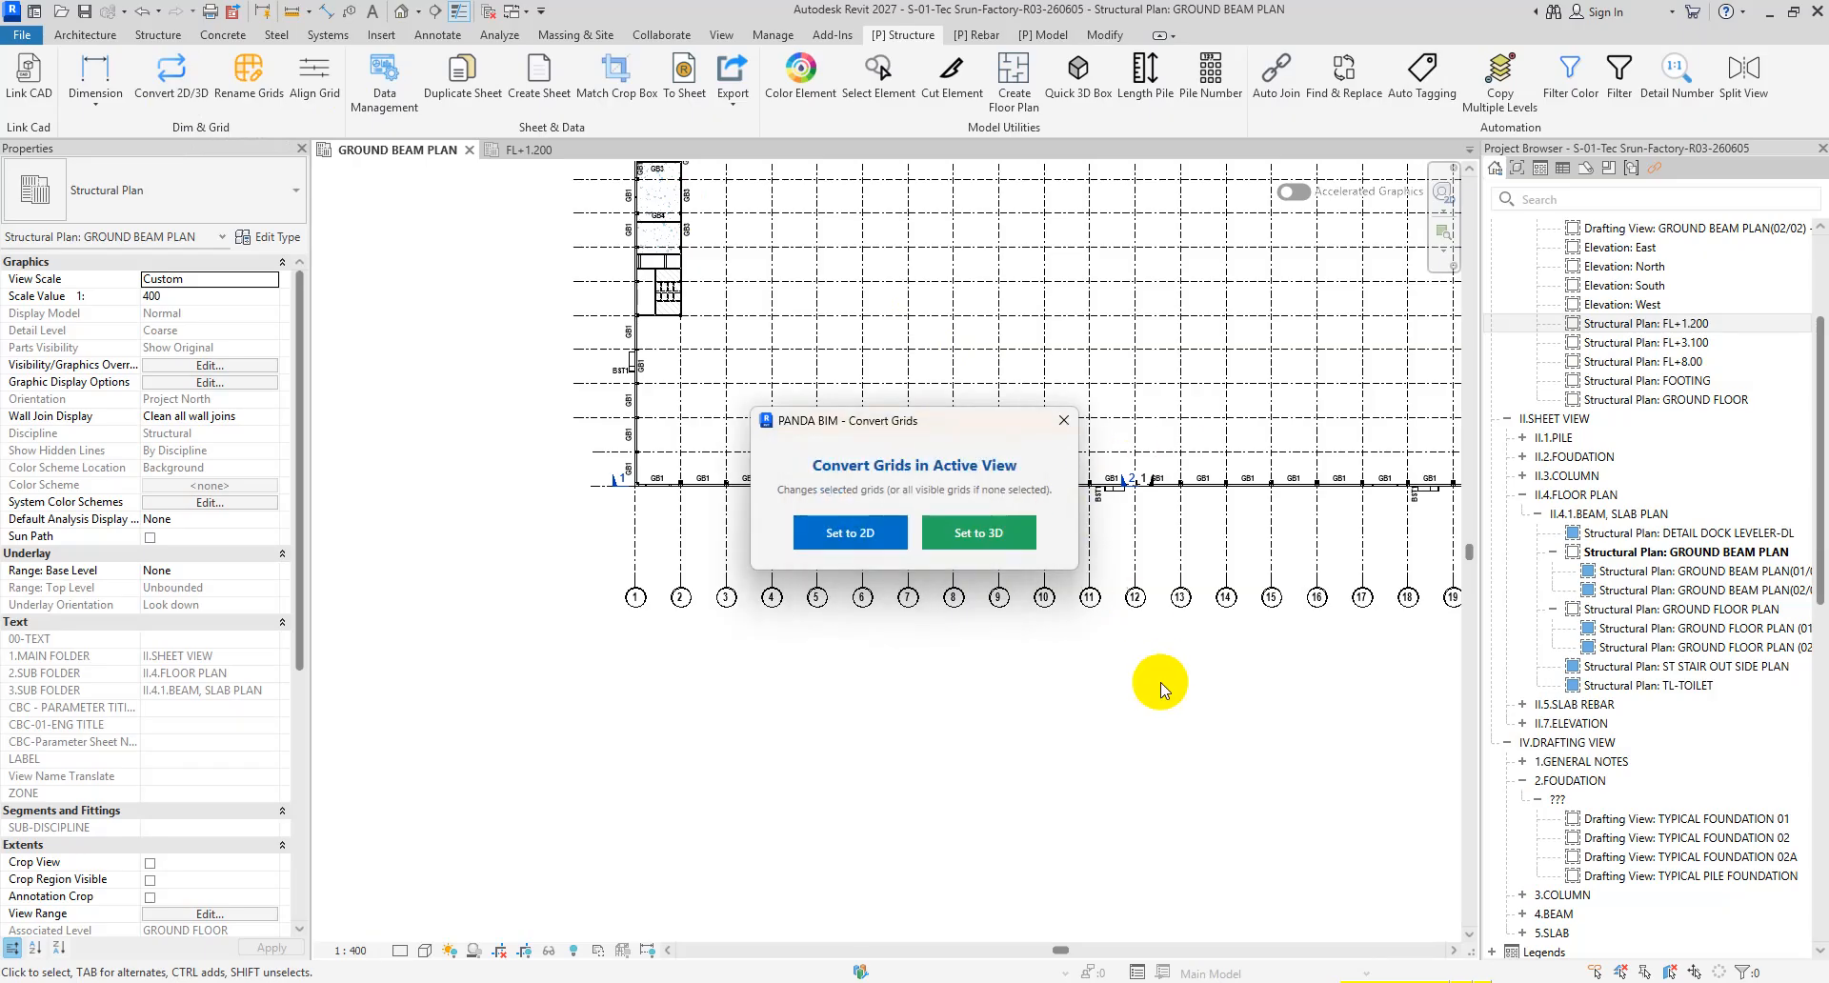
click(1058, 429)
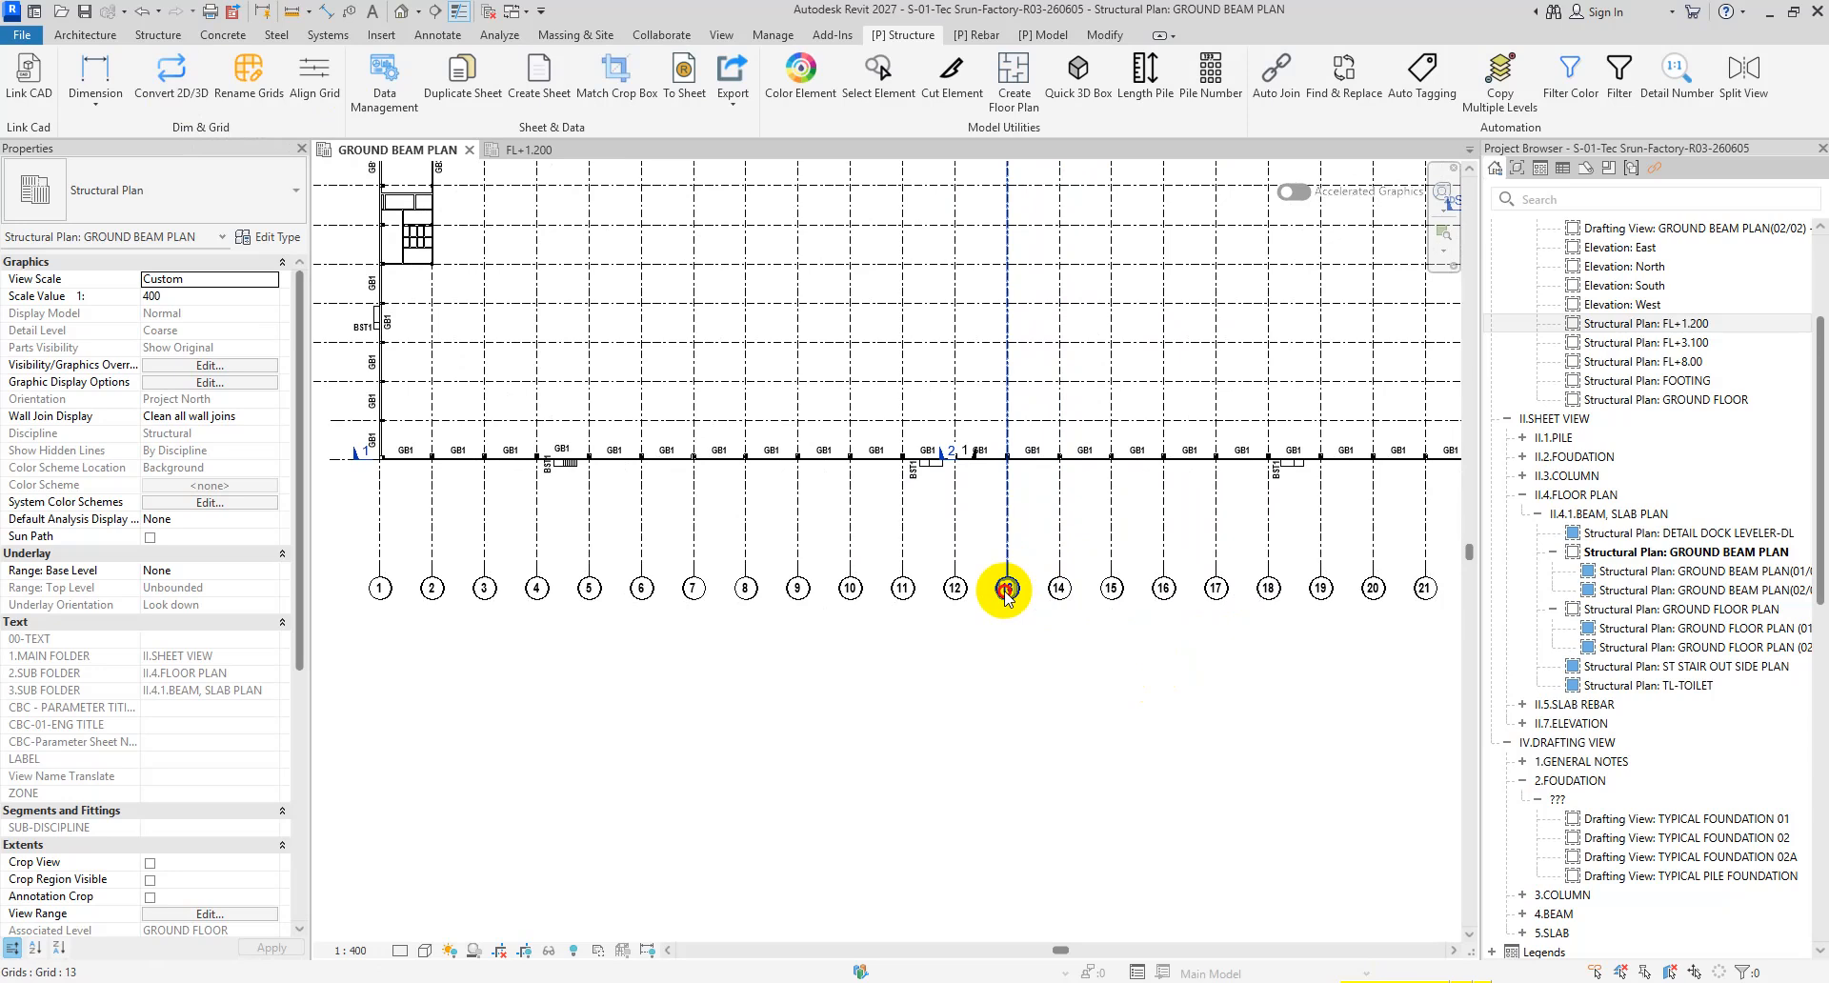
- Auto-dimension the grids at the top and right instead of left, with overall strings, in the CBC-S-Arrow Filled - 2.5mm style
click(95, 83)
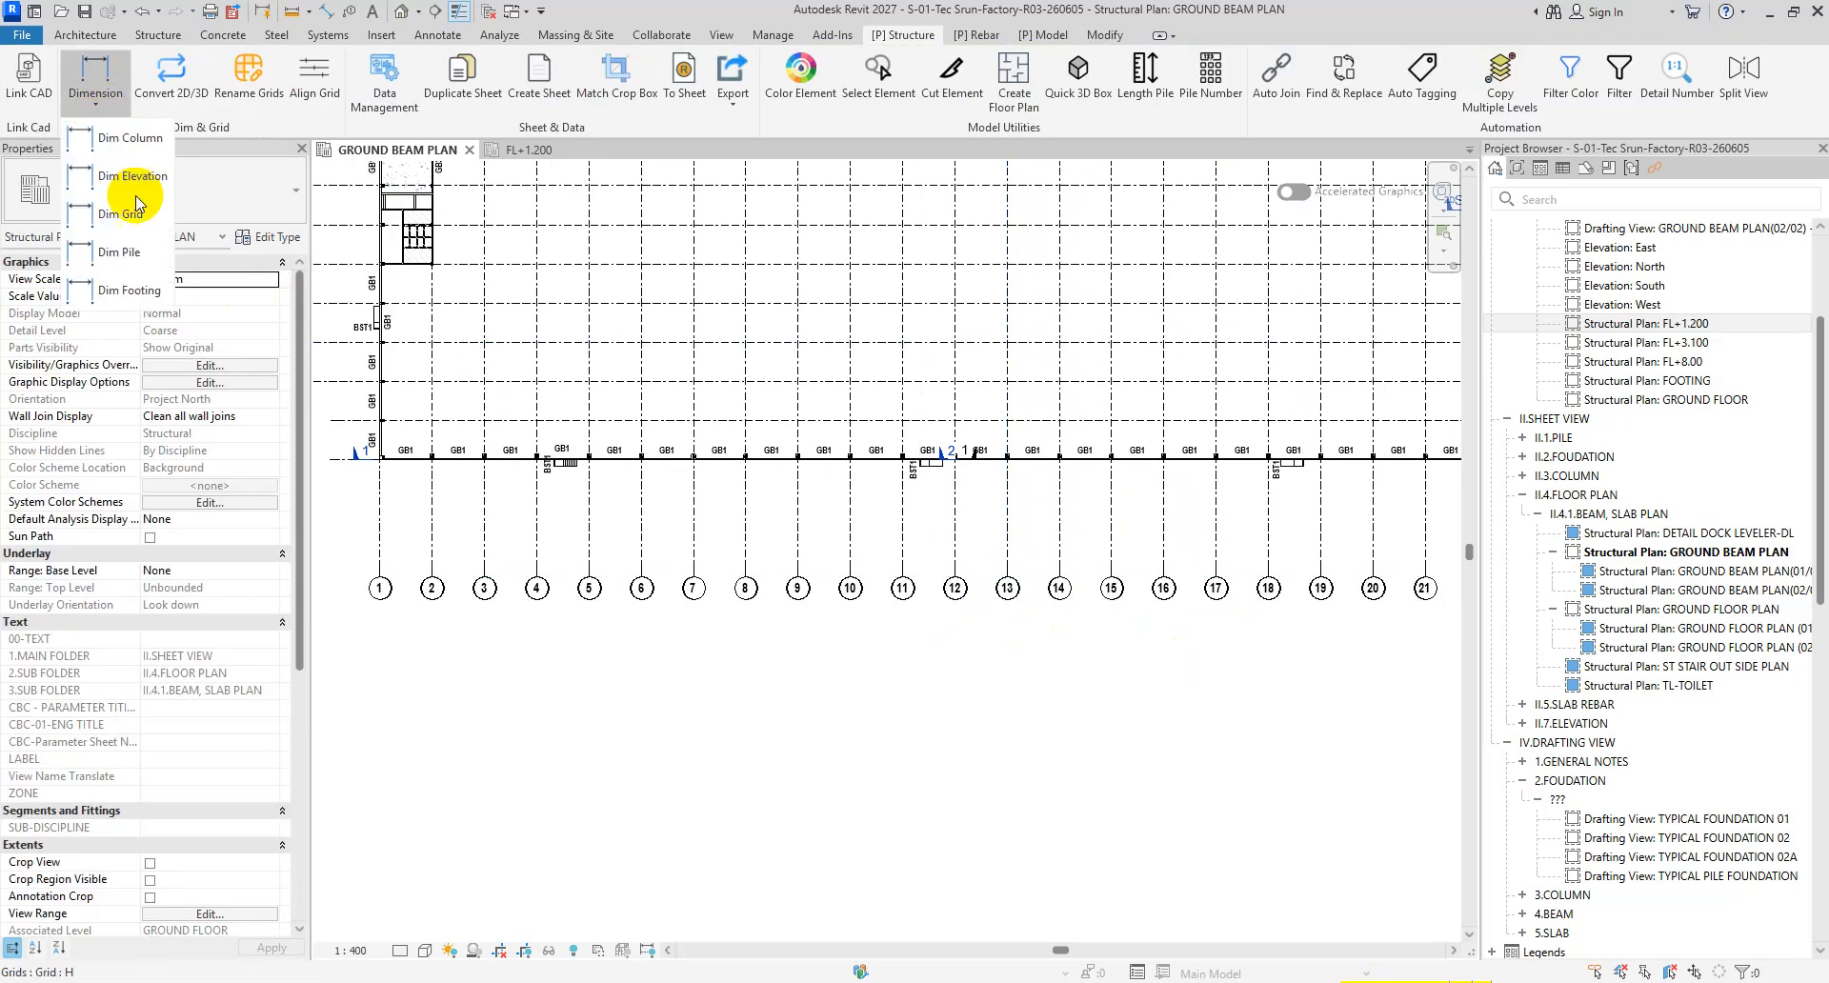
click(132, 226)
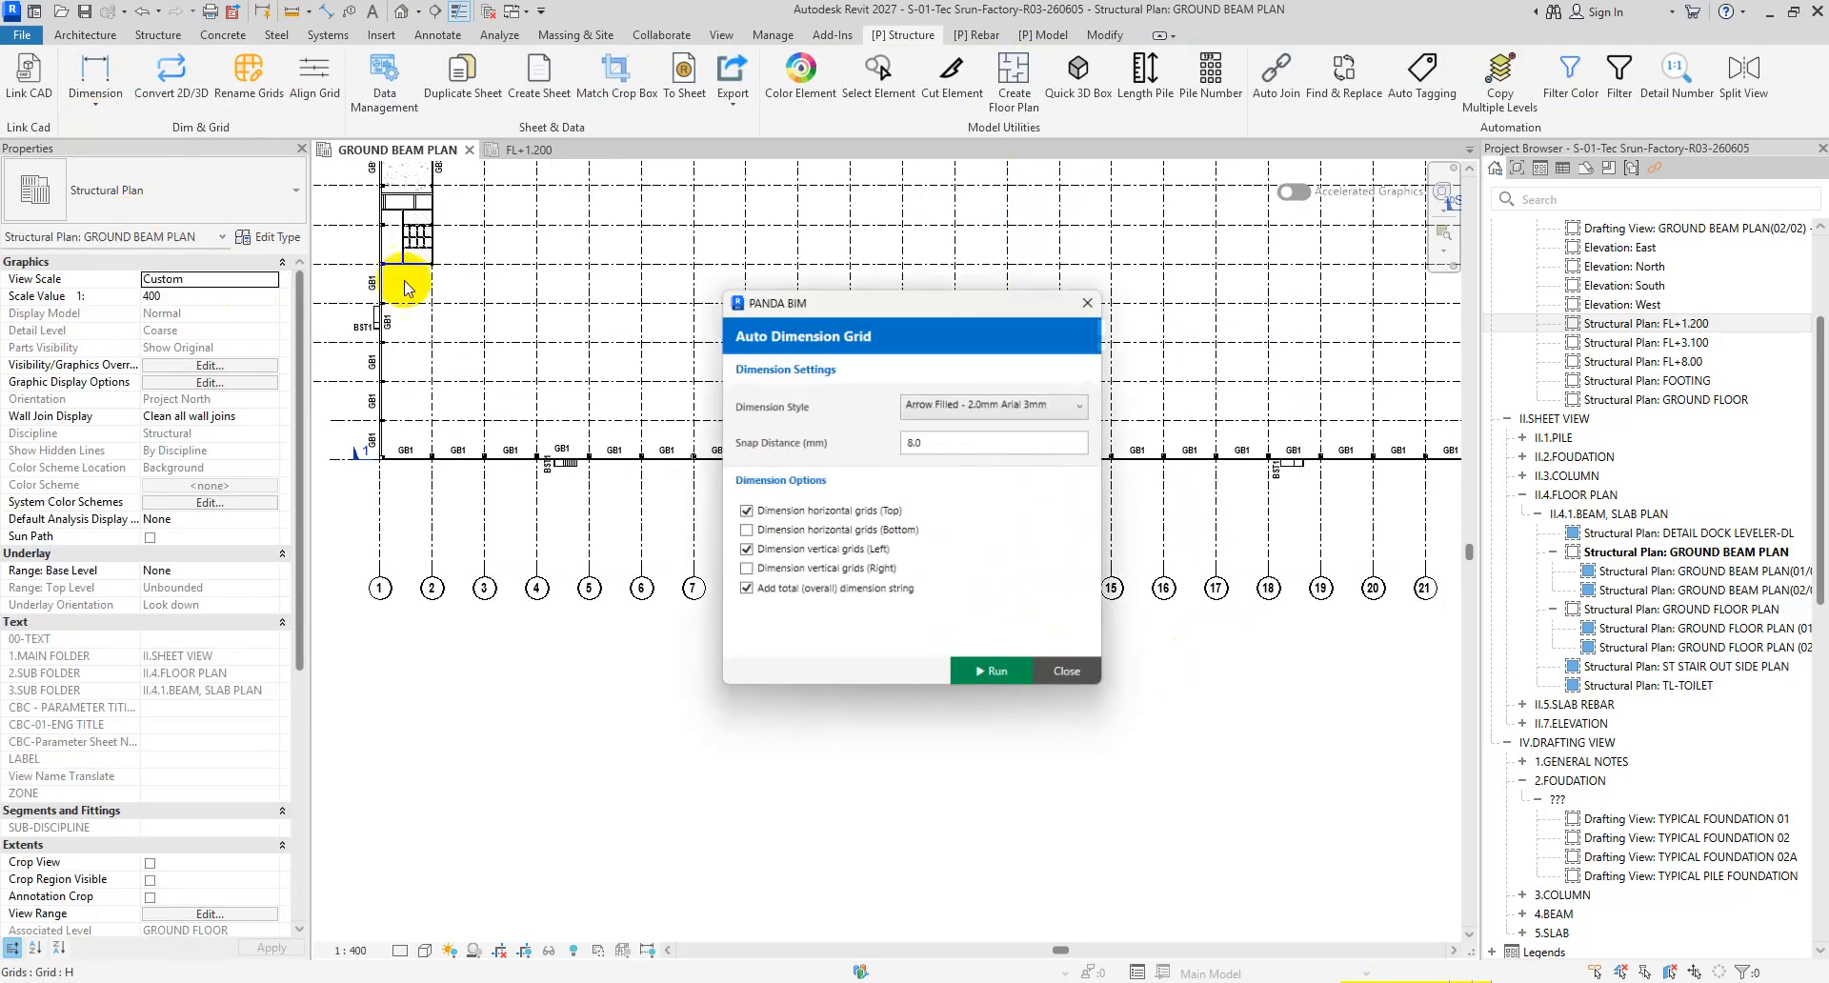
click(973, 410)
click(972, 481)
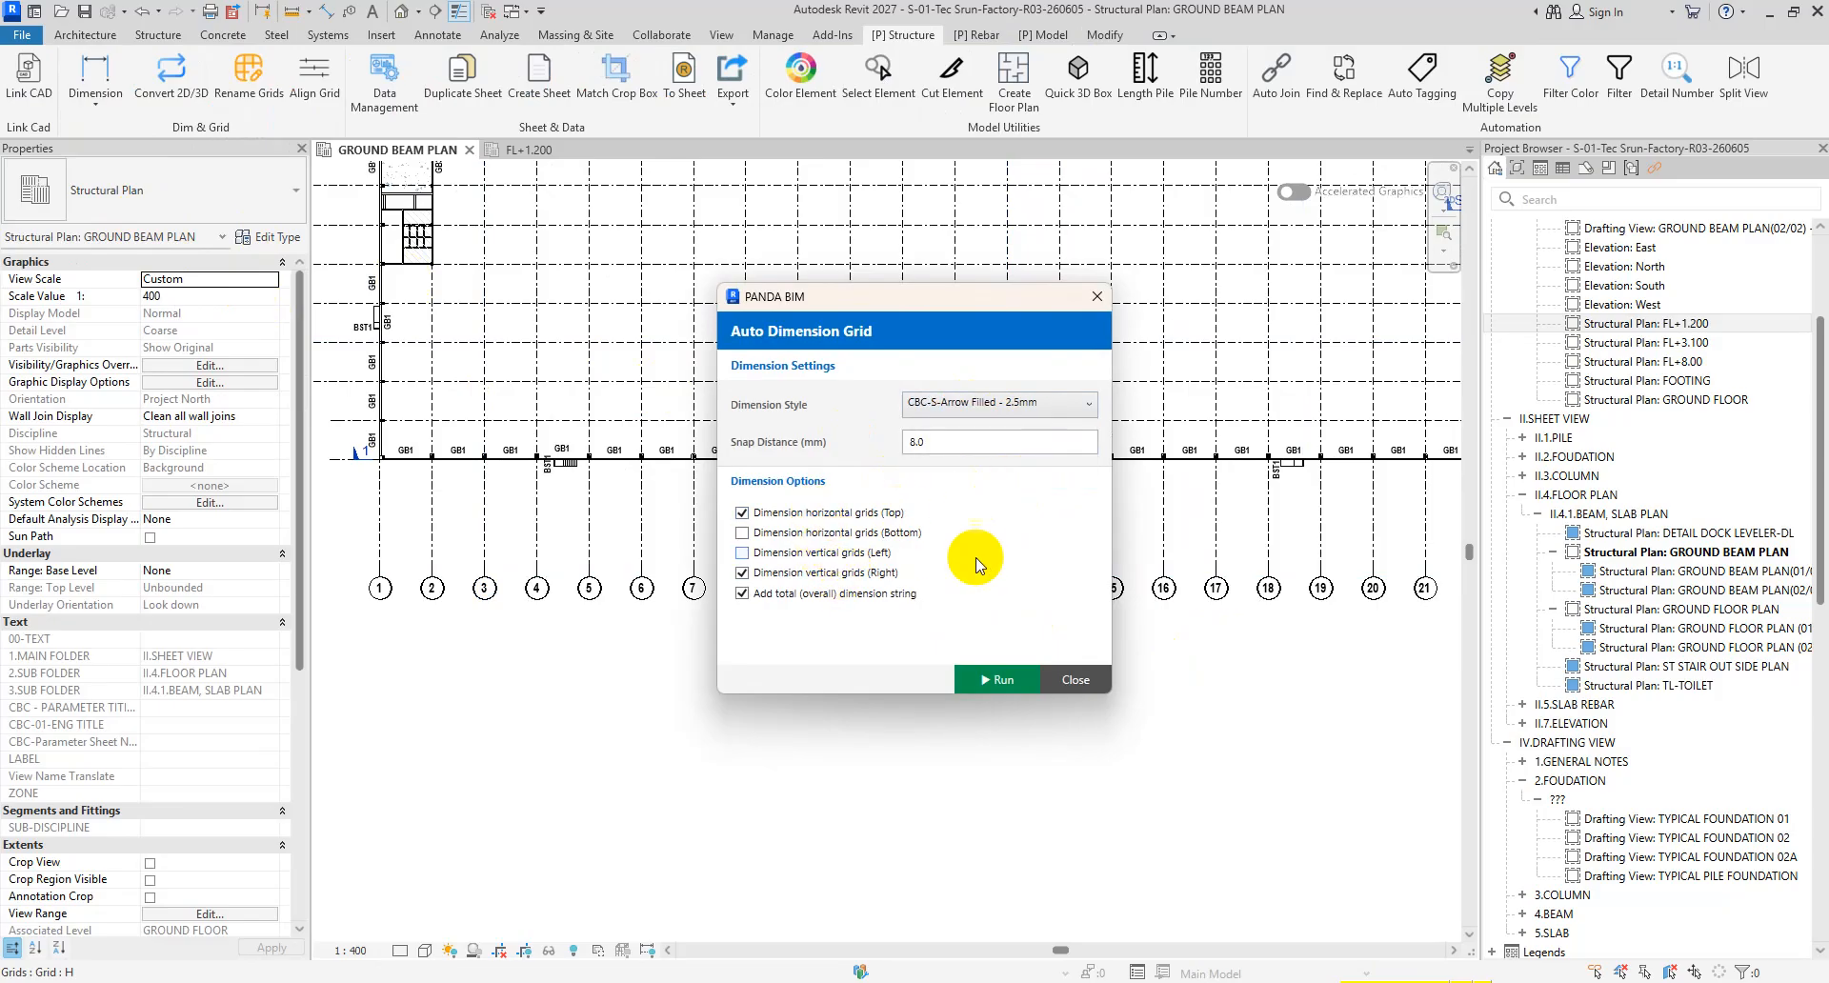
click(996, 679)
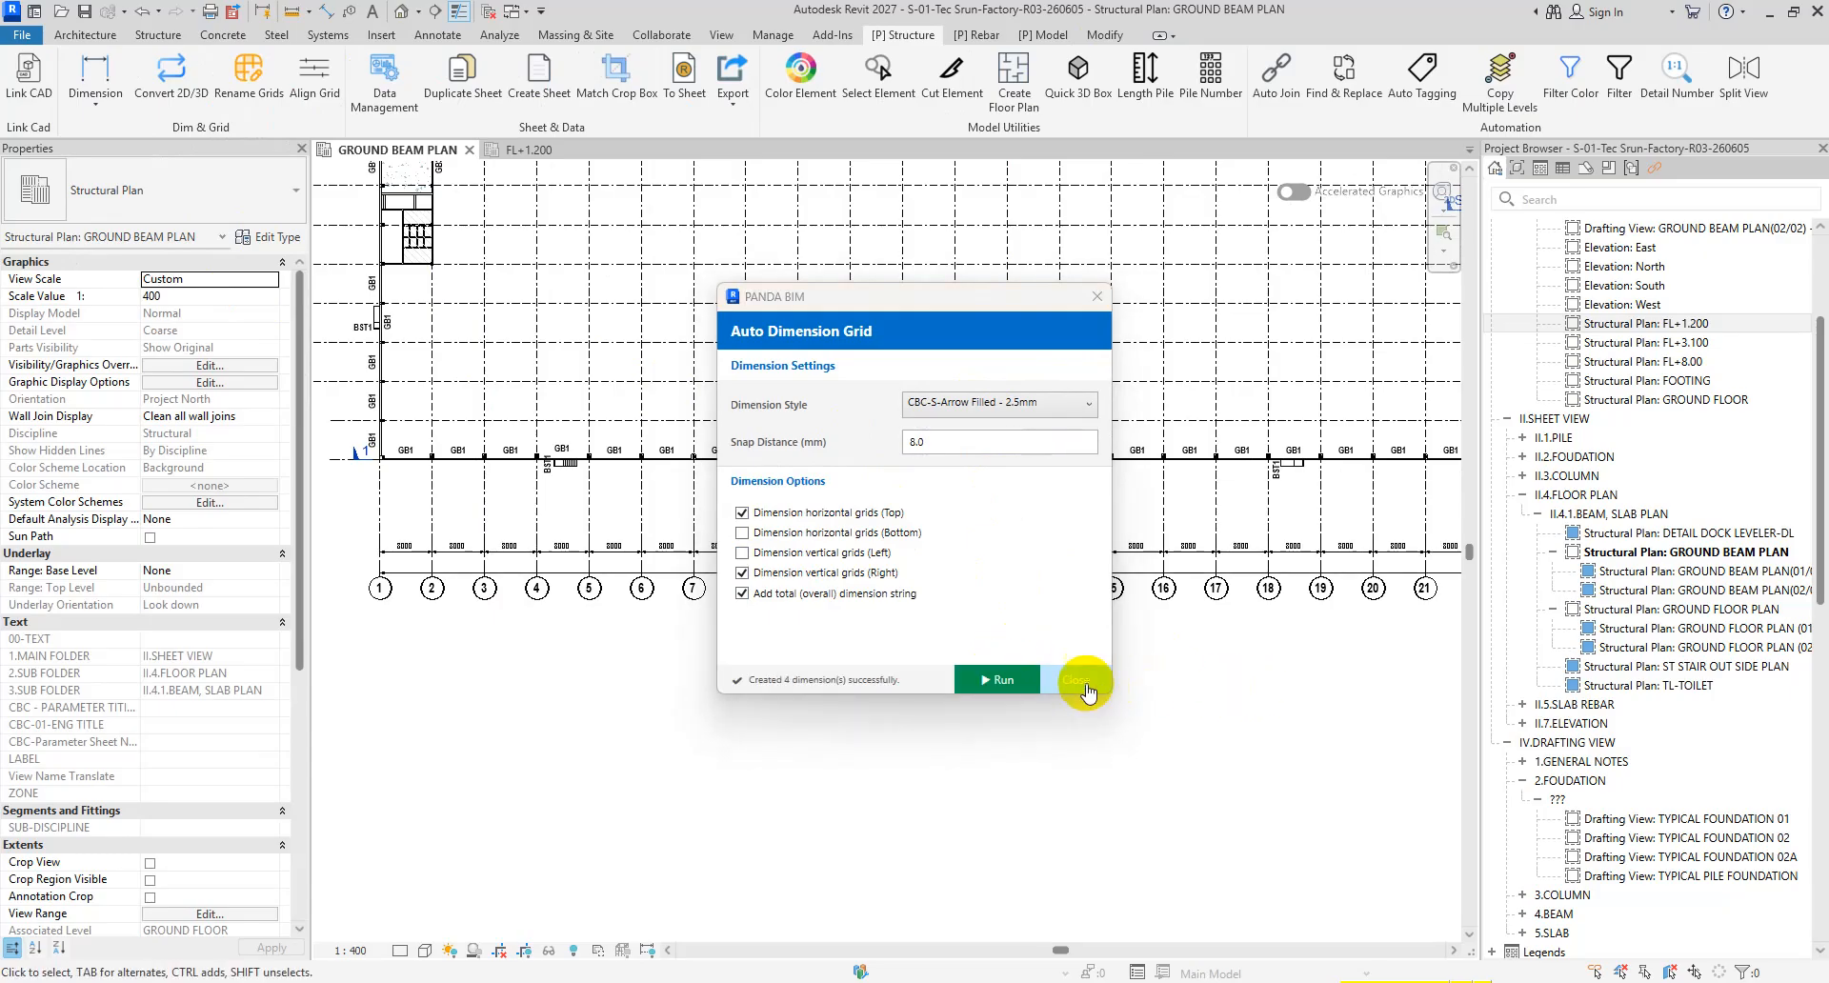
click(1082, 686)
- Move the aligned lower ends of the numbered grids down via grid 27, then slightly back up towards the dimension strings
middle_drag(1301, 657, 705, 624)
click(1140, 557)
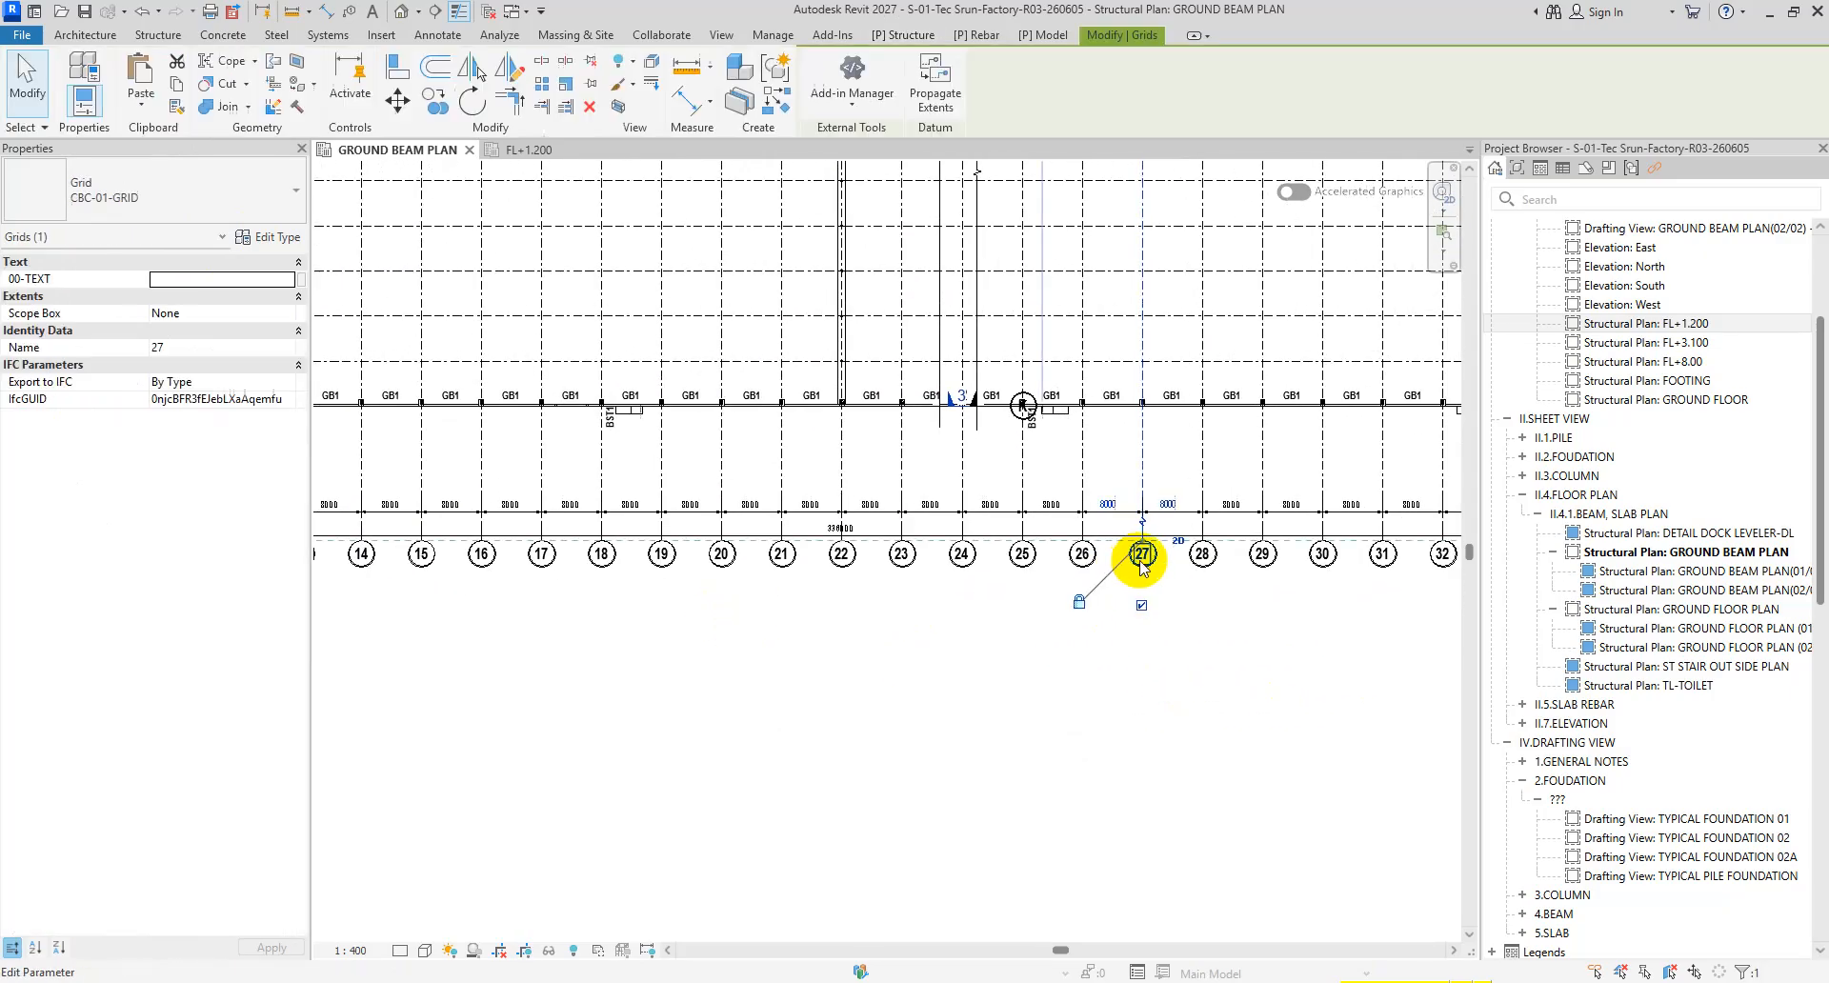
scroll(1143, 553, up, 2)
drag(1146, 539, 1237, 607)
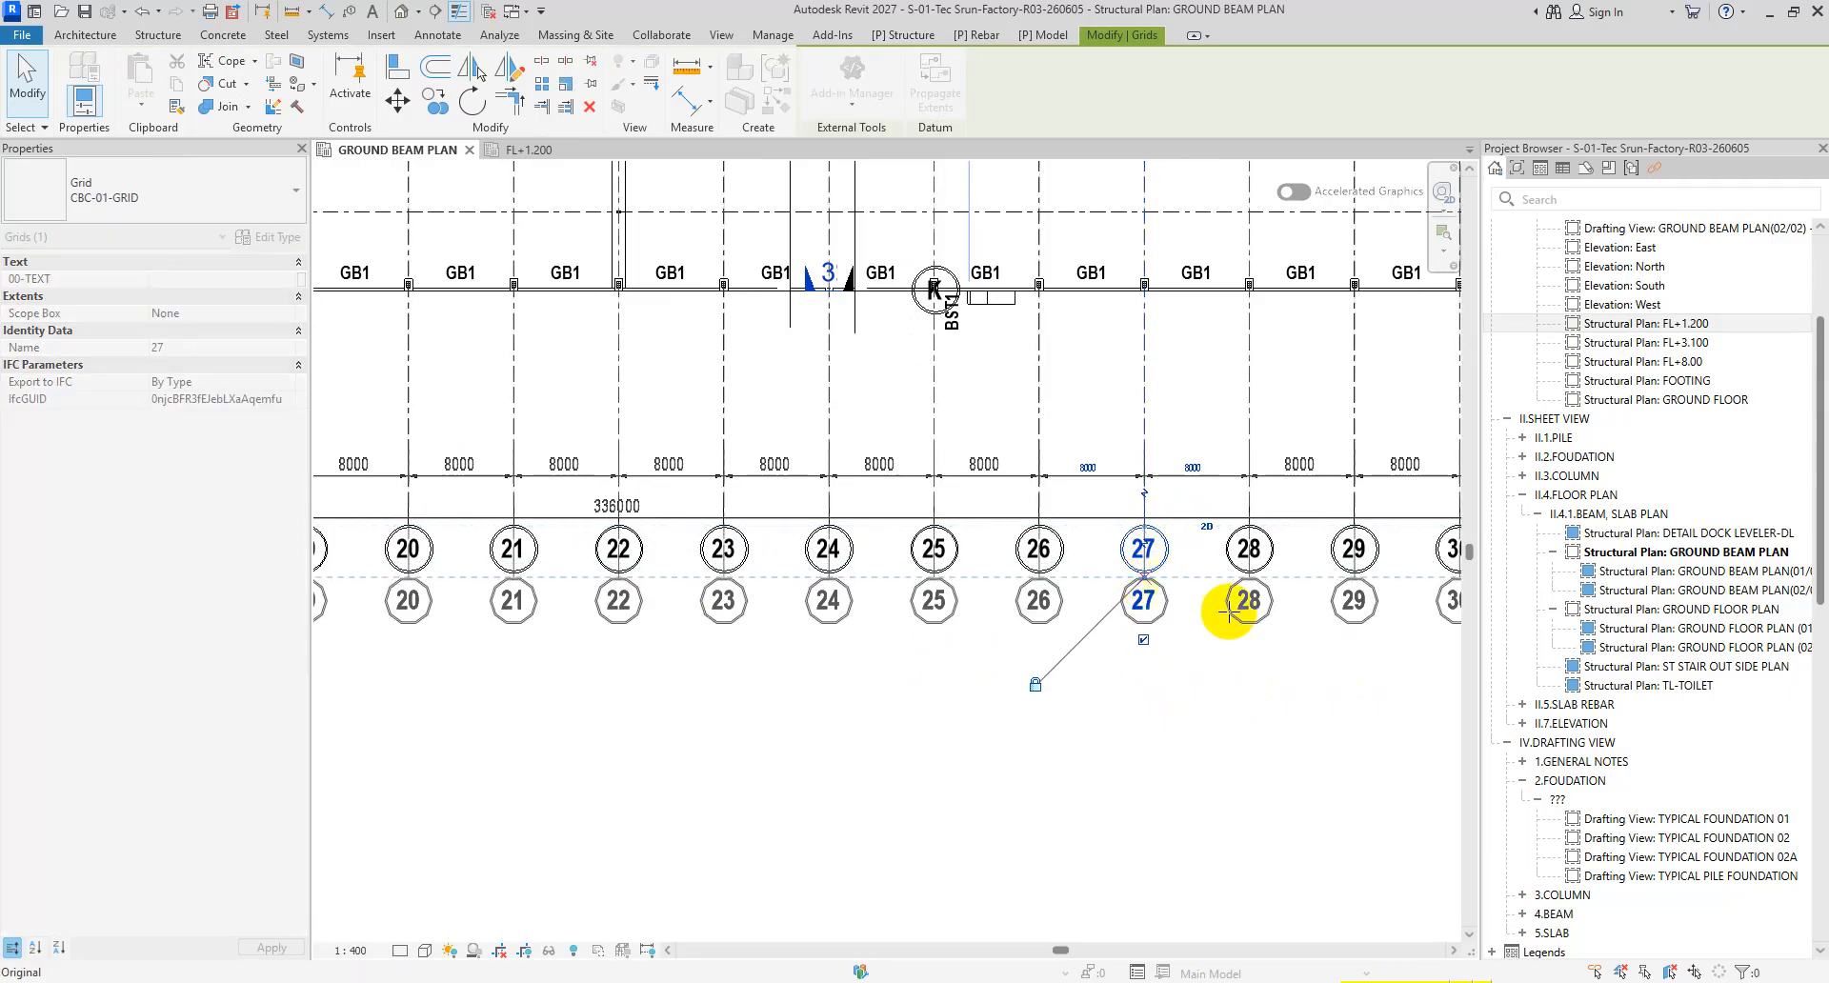
click(1221, 711)
click(1170, 606)
drag(1143, 574, 1156, 547)
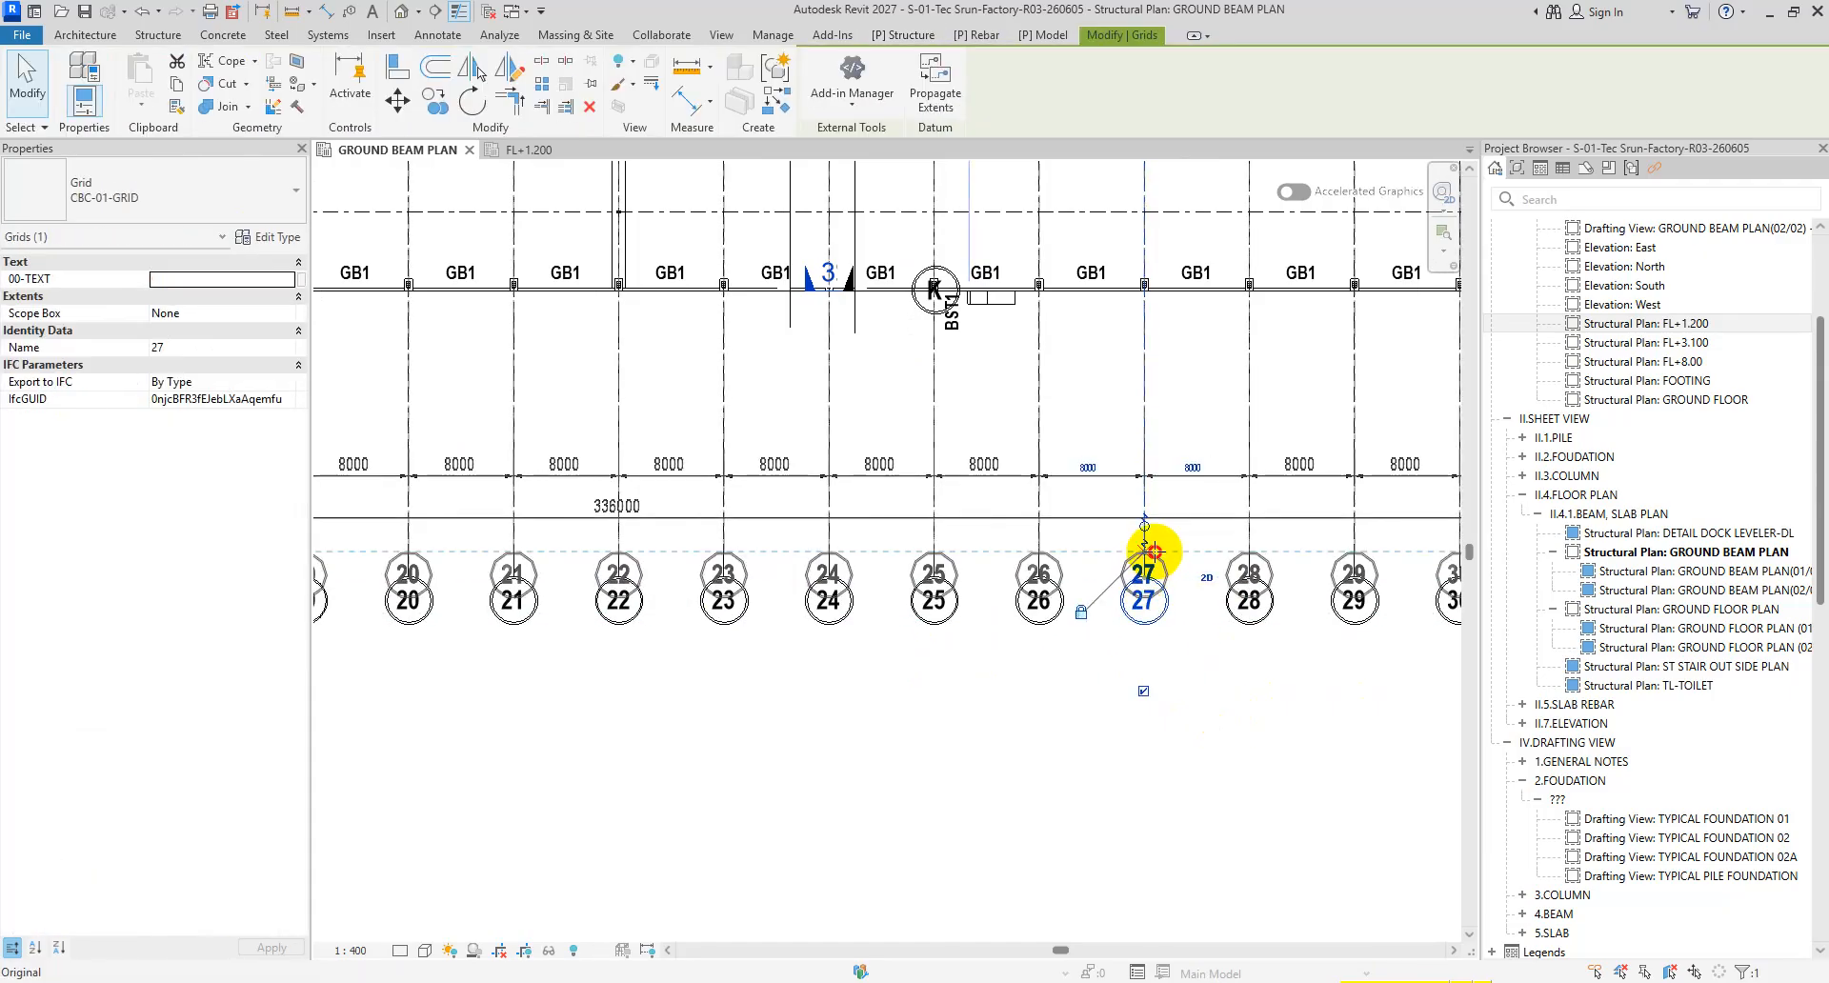
click(1238, 702)
scroll(1200, 686, down, 5)
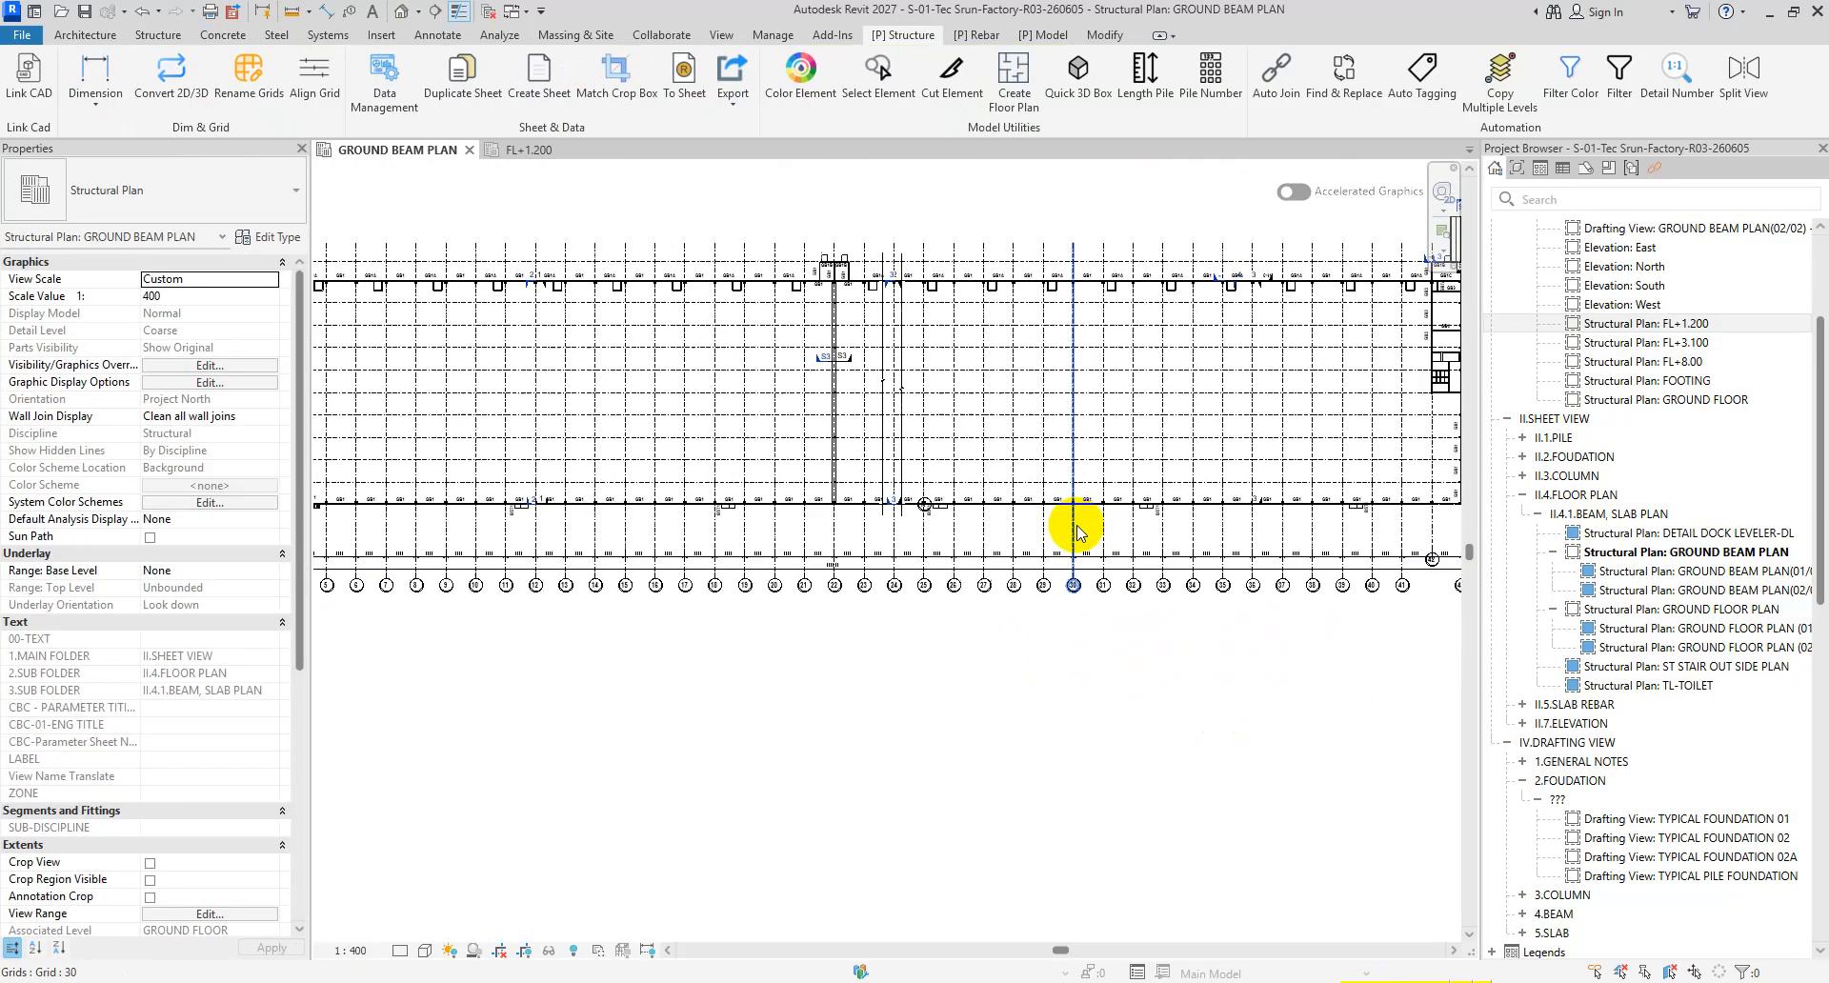
scroll(1179, 572, up, 3)
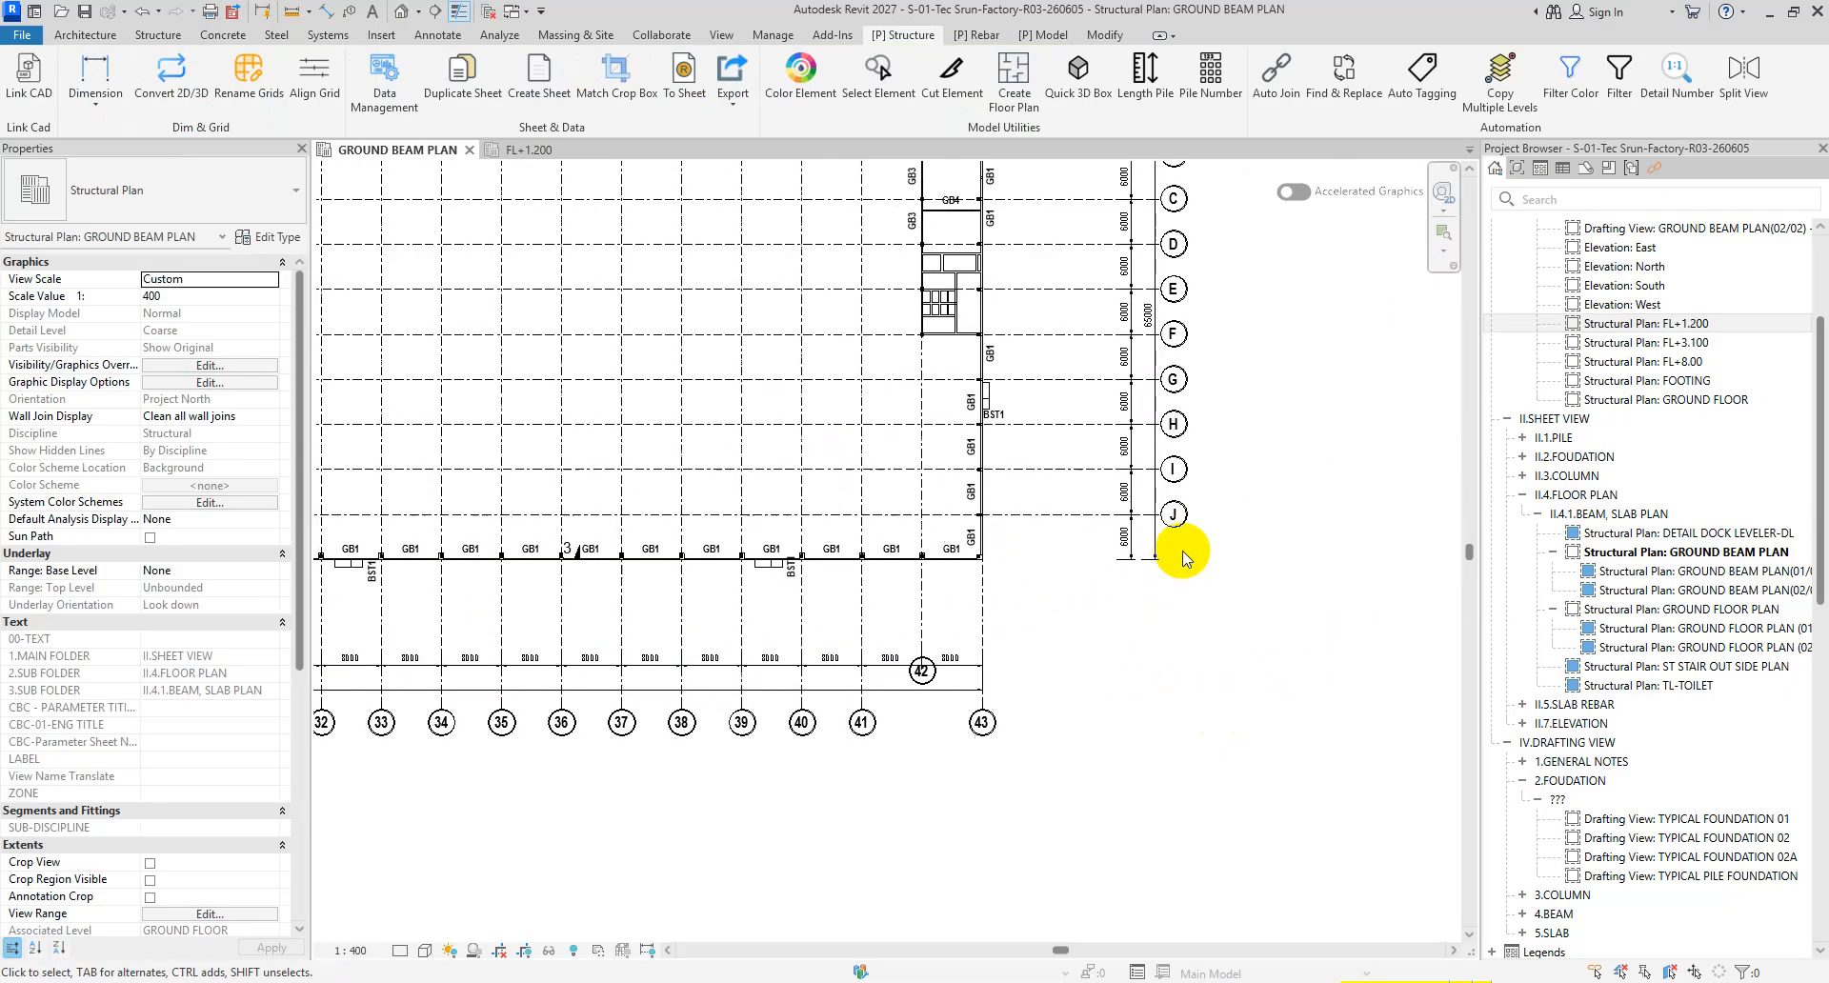
middle_drag(1083, 536, 1116, 595)
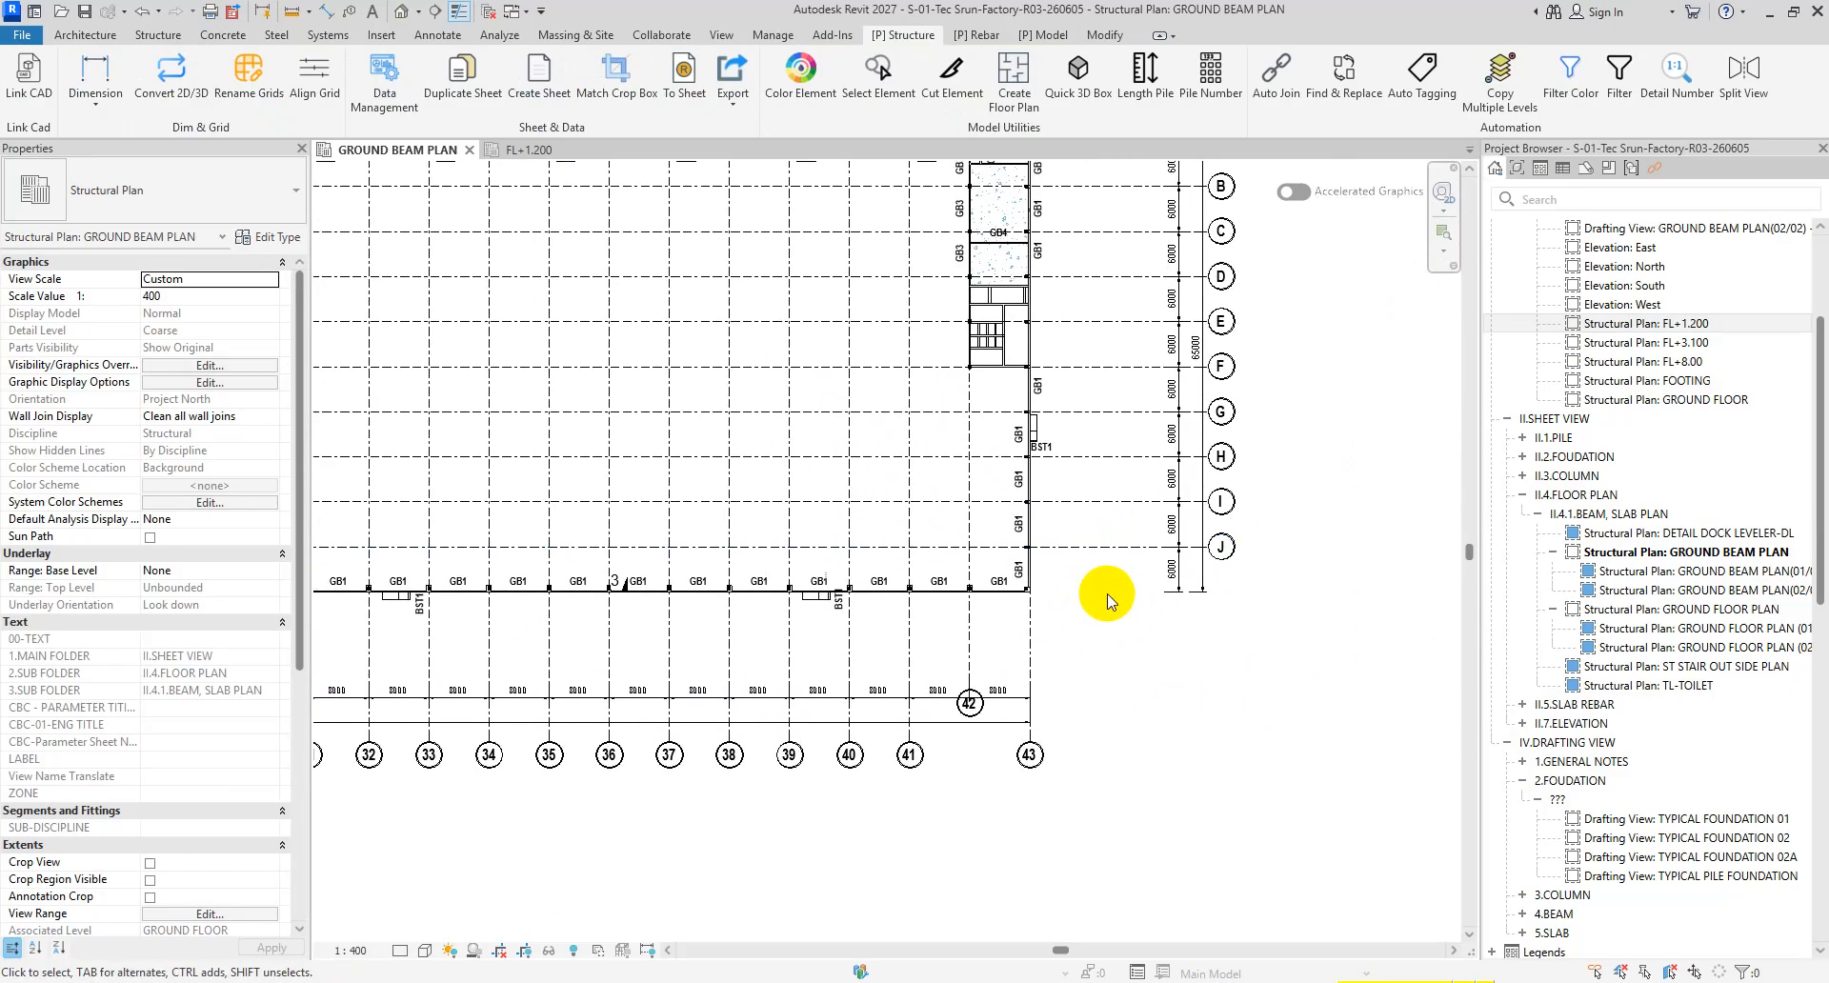